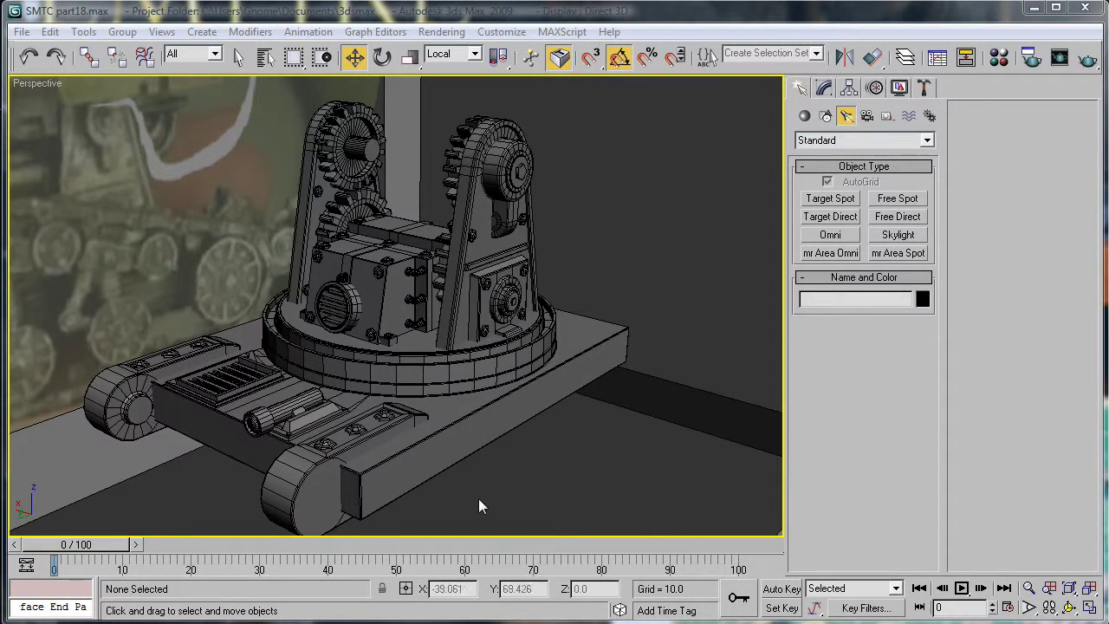
- Render the perspective view to review the current model, and dismiss the rendered image
key(shift+q)
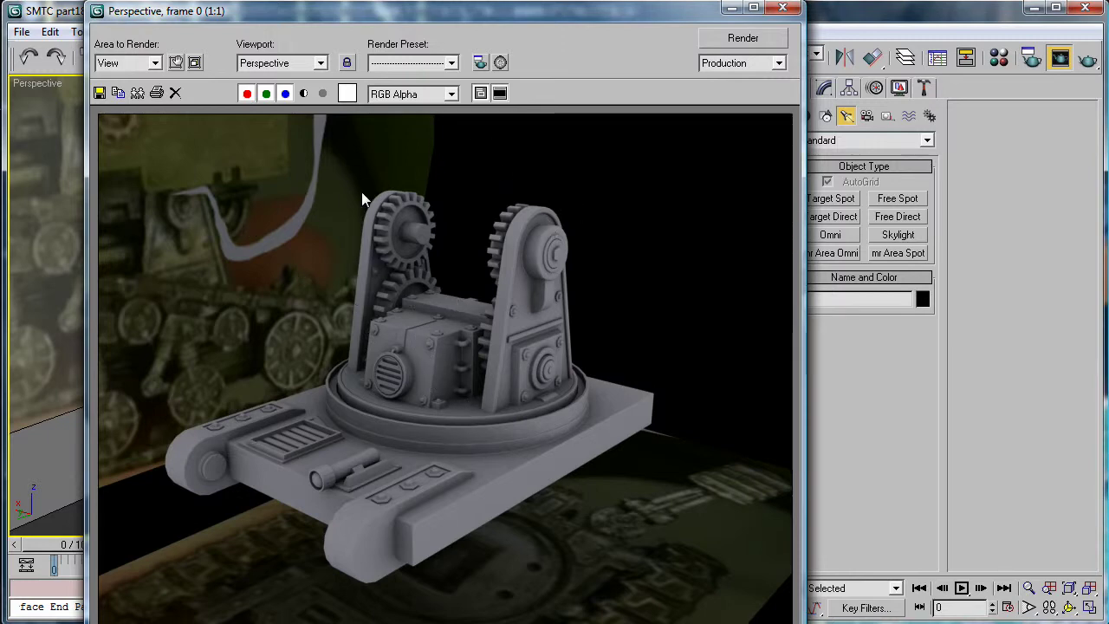
click(782, 8)
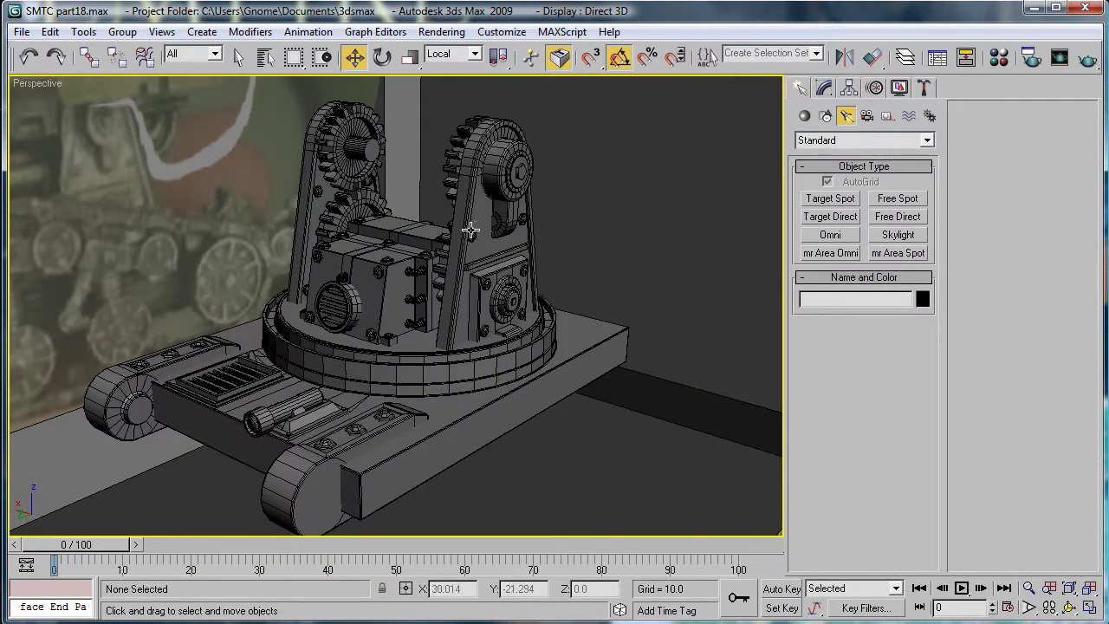
- Create a box about 28 long, 4.5 wide and 32 high in the front view over the reference's left armour plate
key(f)
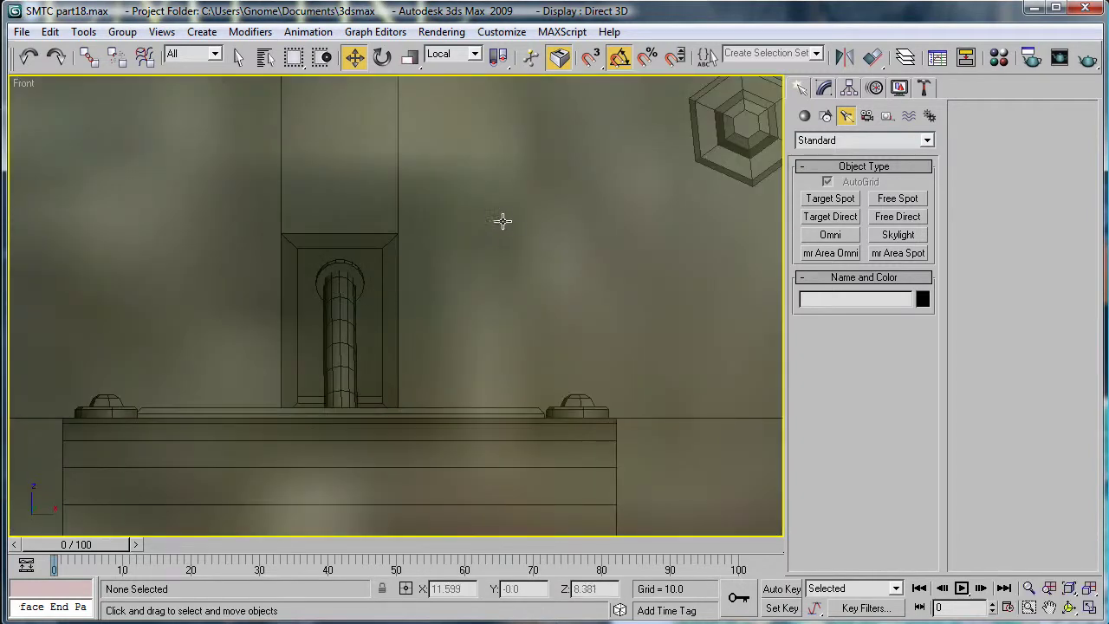
scroll(494, 265, down, 10)
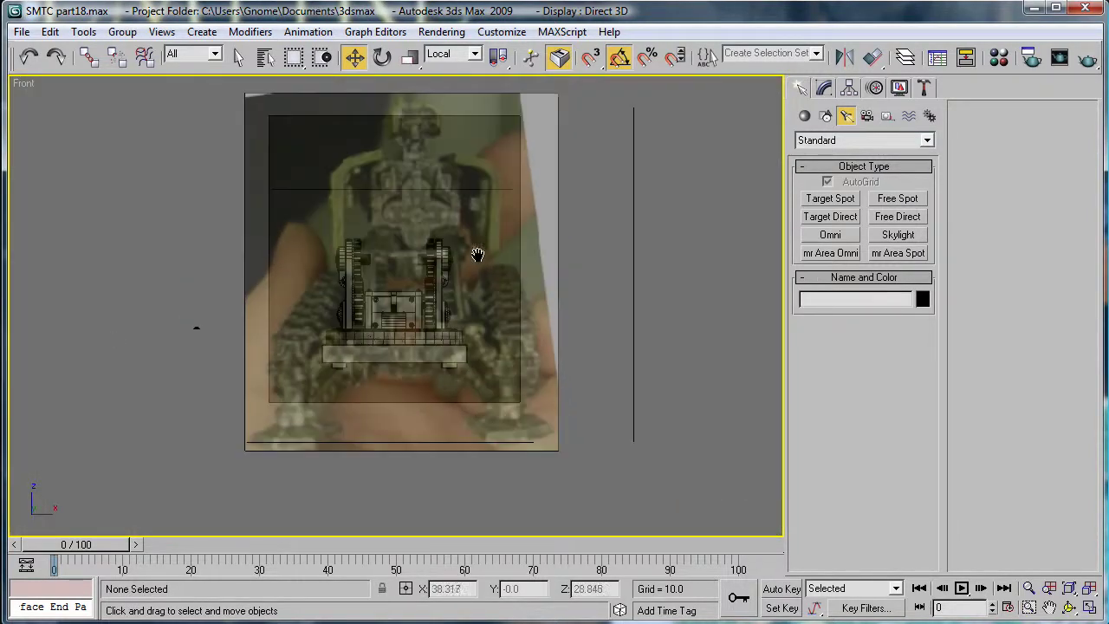
scroll(483, 268, up, 5)
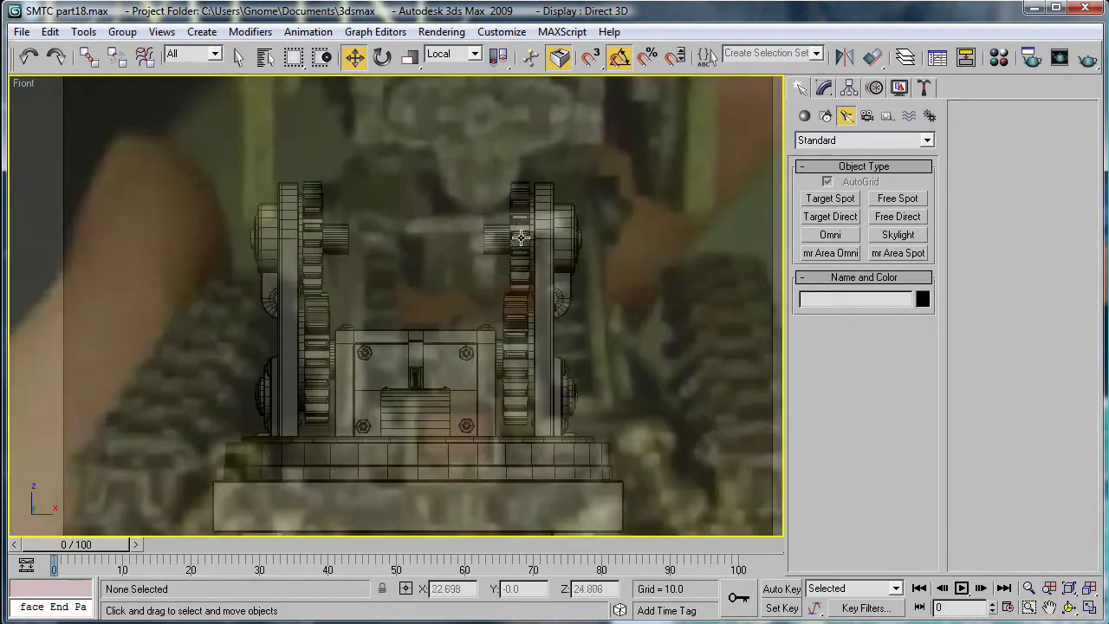
click(805, 115)
click(830, 198)
scroll(490, 260, up, 2)
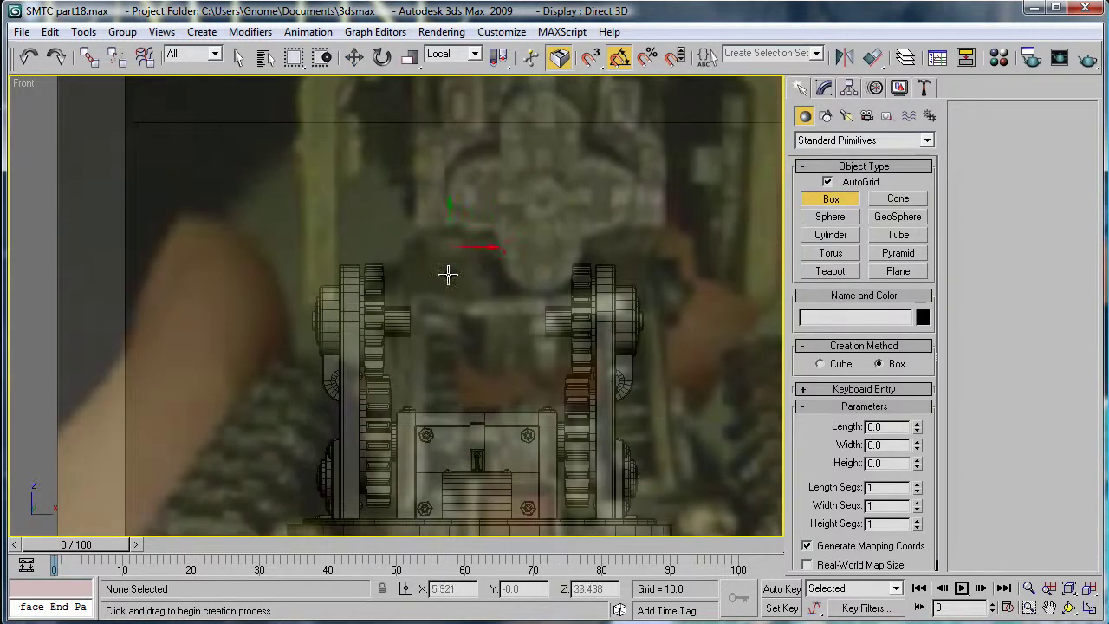
middle_drag(448, 274, 435, 349)
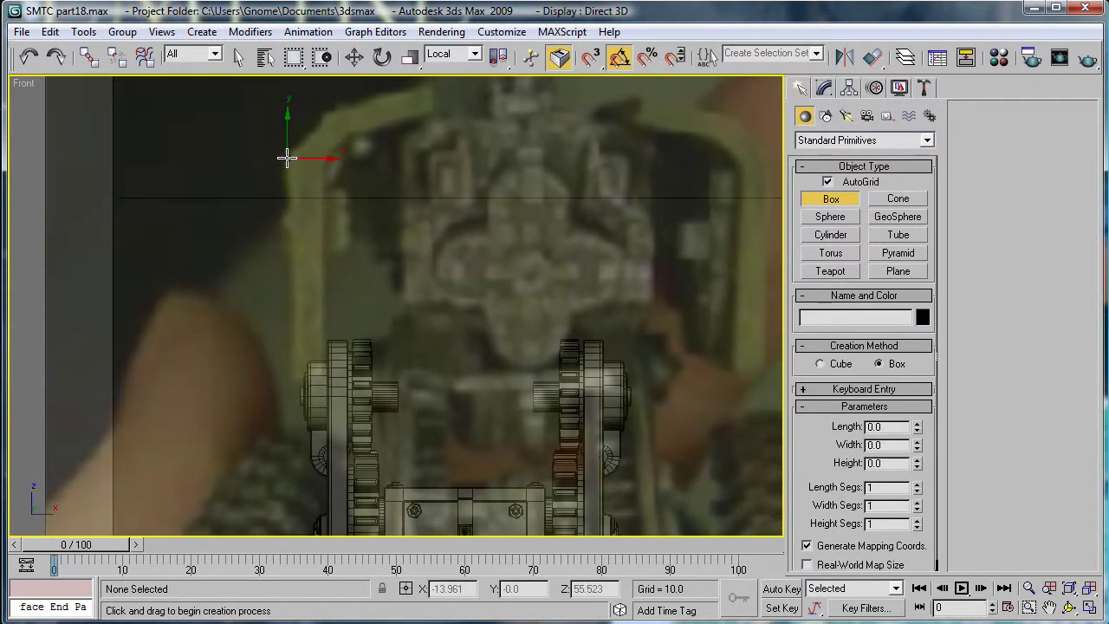
drag(285, 161, 320, 379)
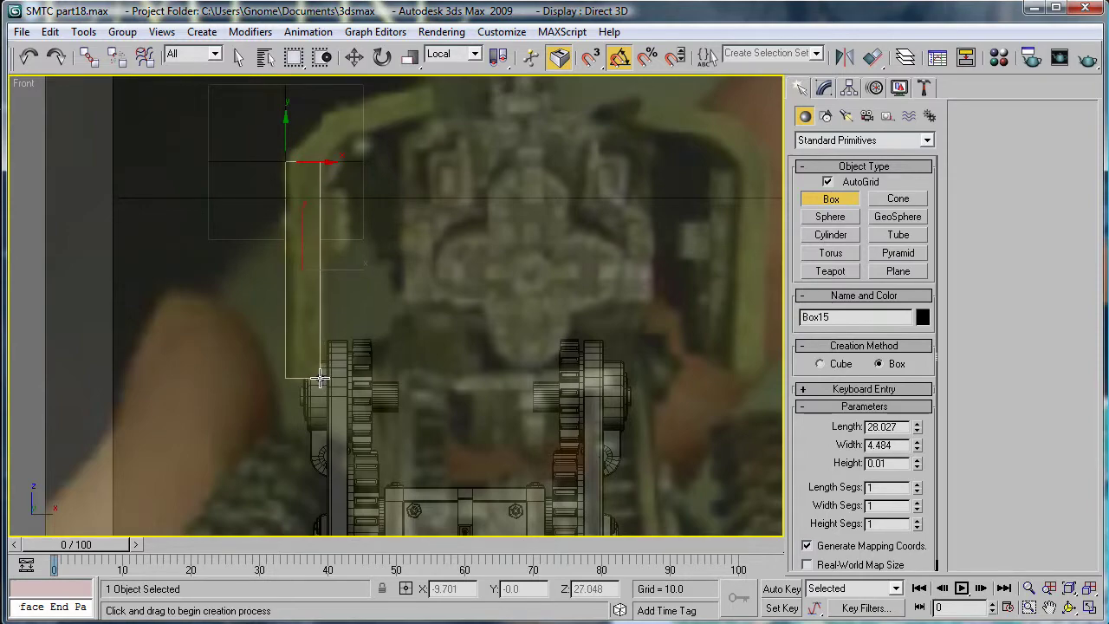
click(398, 130)
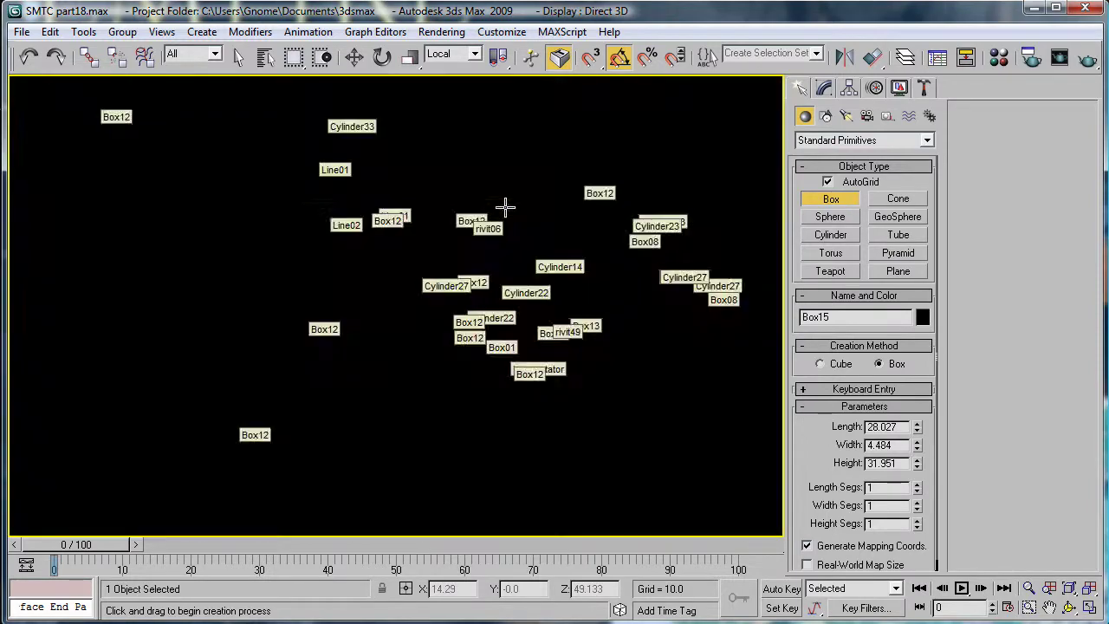
- Show the left view shaded with edges and convert the new box to an editable poly
key(l)
scroll(589, 324, down, 5)
key(F3)
middle_drag(523, 316, 530, 351)
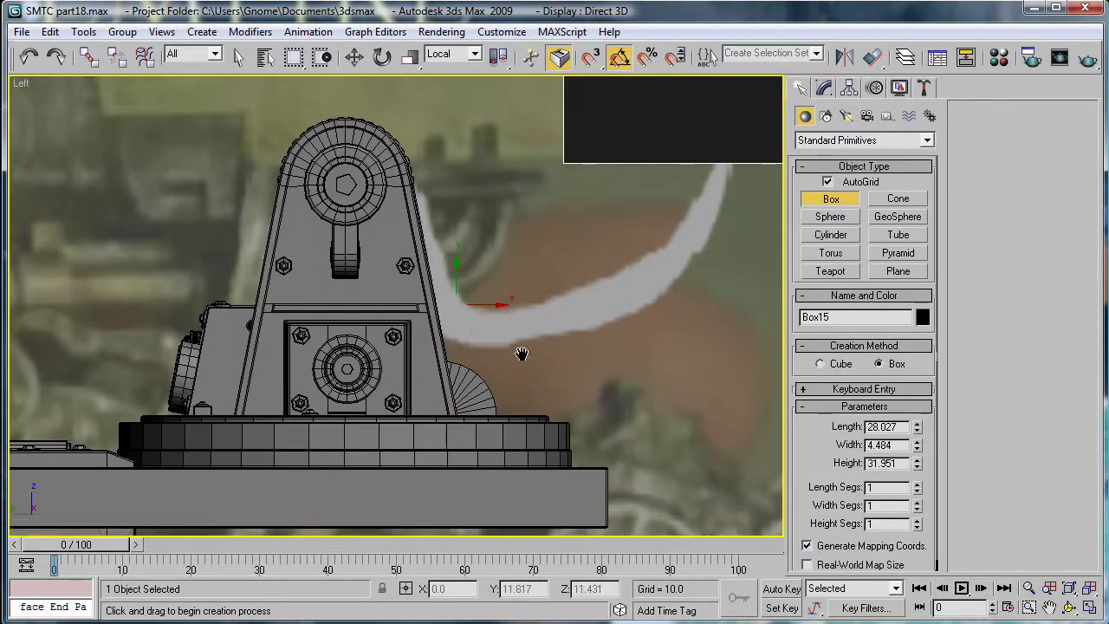
scroll(530, 350, down, 4)
click(824, 88)
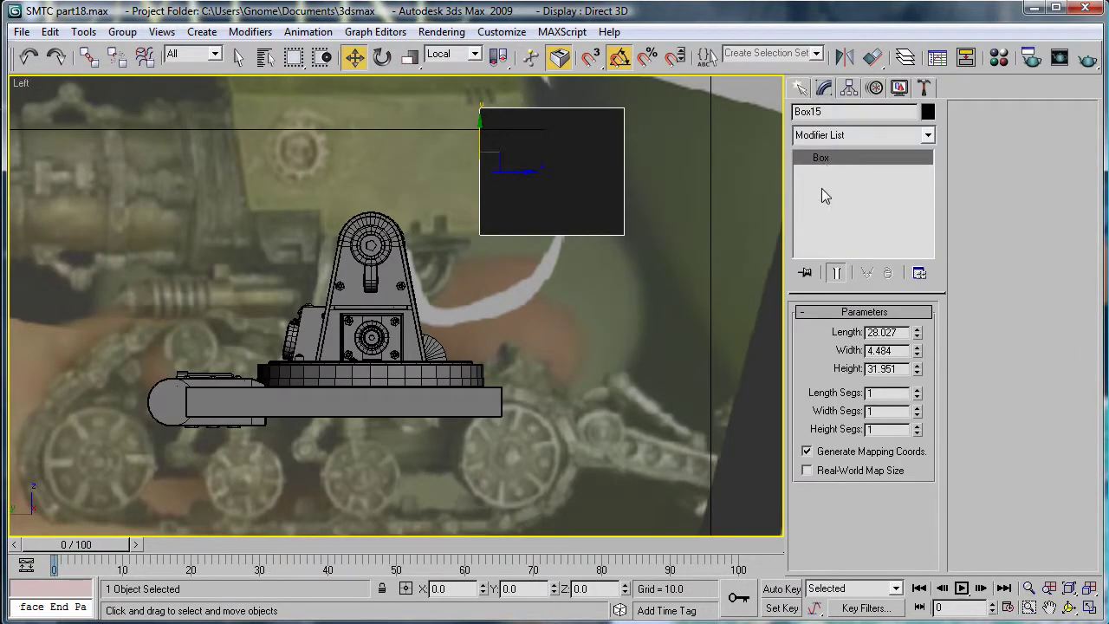
right_click(821, 193)
click(802, 158)
- Move the vertices at both ends of the box in the left view to fit its length to the reference's armour plate
click(833, 171)
middle_drag(499, 236, 507, 277)
scroll(508, 280, down, 1)
scroll(510, 292, up, 1)
drag(442, 127, 547, 349)
drag(535, 218, 374, 238)
drag(567, 139, 682, 321)
drag(661, 221, 571, 236)
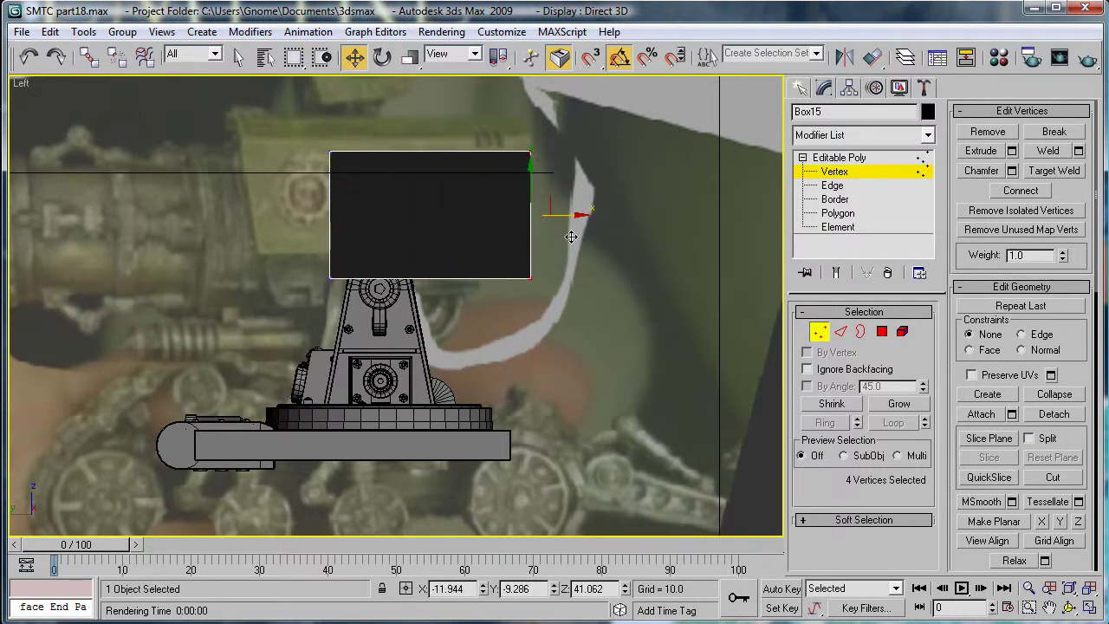
drag(271, 130, 381, 284)
mouse_move(374, 213)
mouse_down()
mouse_move(542, 242)
mouse_move(421, 211)
mouse_move(373, 217)
mouse_up()
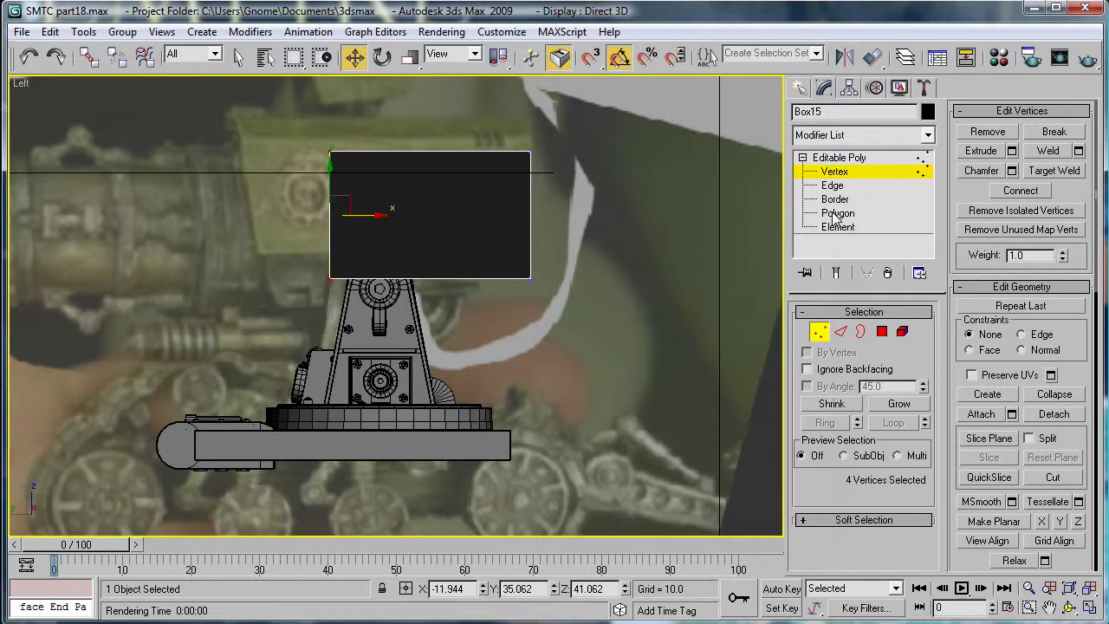
- Connect the vertical edges at the box's front end and lower the new vertices to the underside of the reference's front section
click(832, 185)
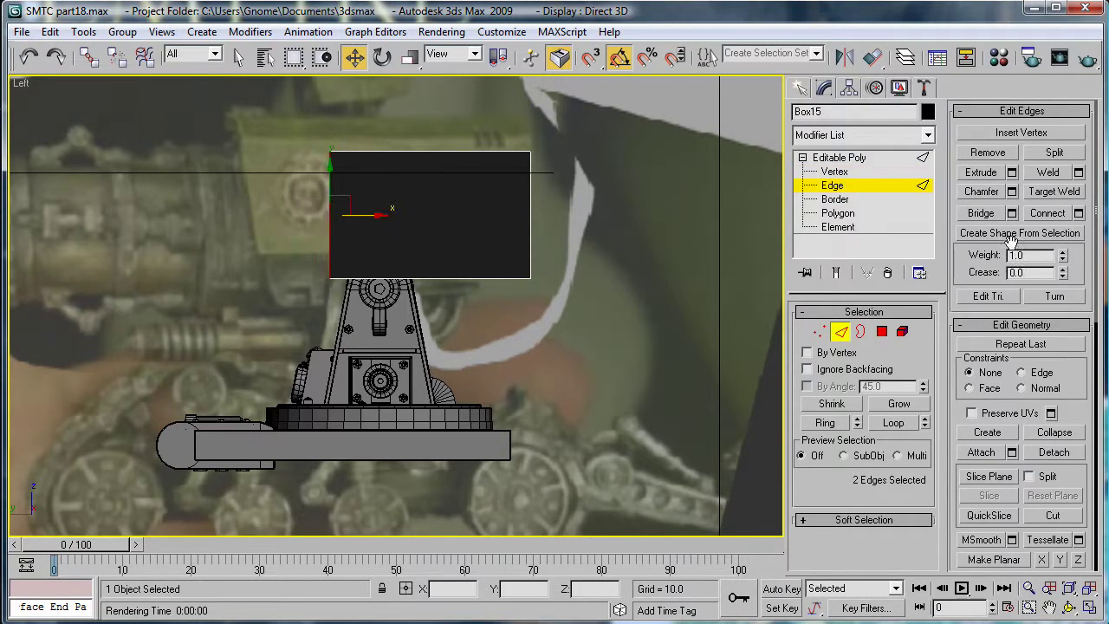
click(1078, 213)
click(567, 217)
click(835, 171)
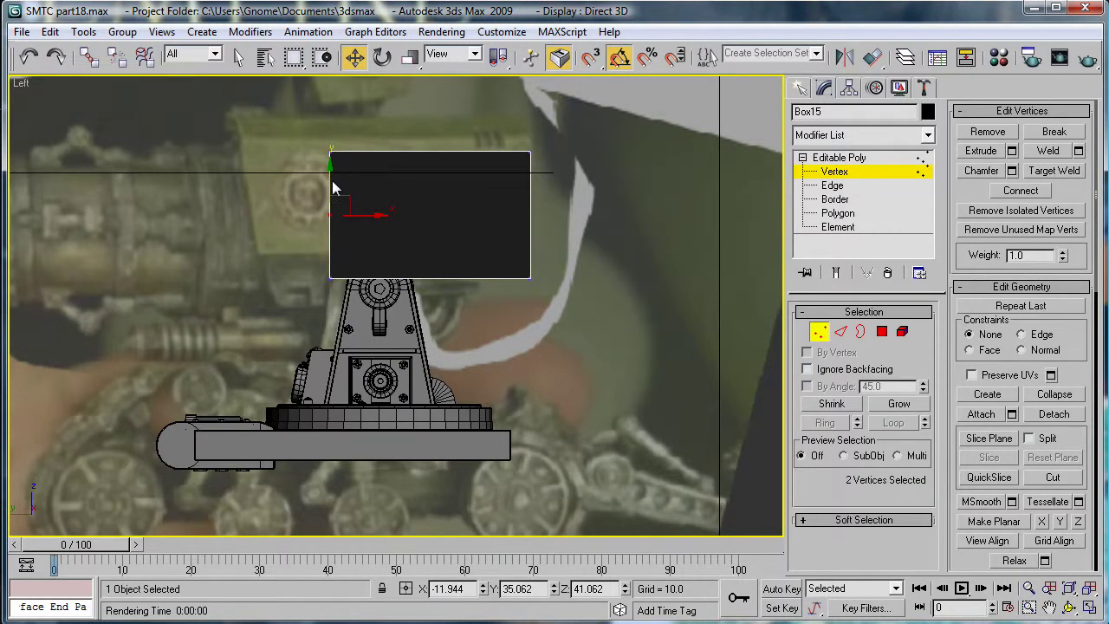
drag(331, 187, 337, 219)
- Extrude the upper front-end polygon by 15.4 and move its top vertices outward to slant the end like the reference
click(837, 213)
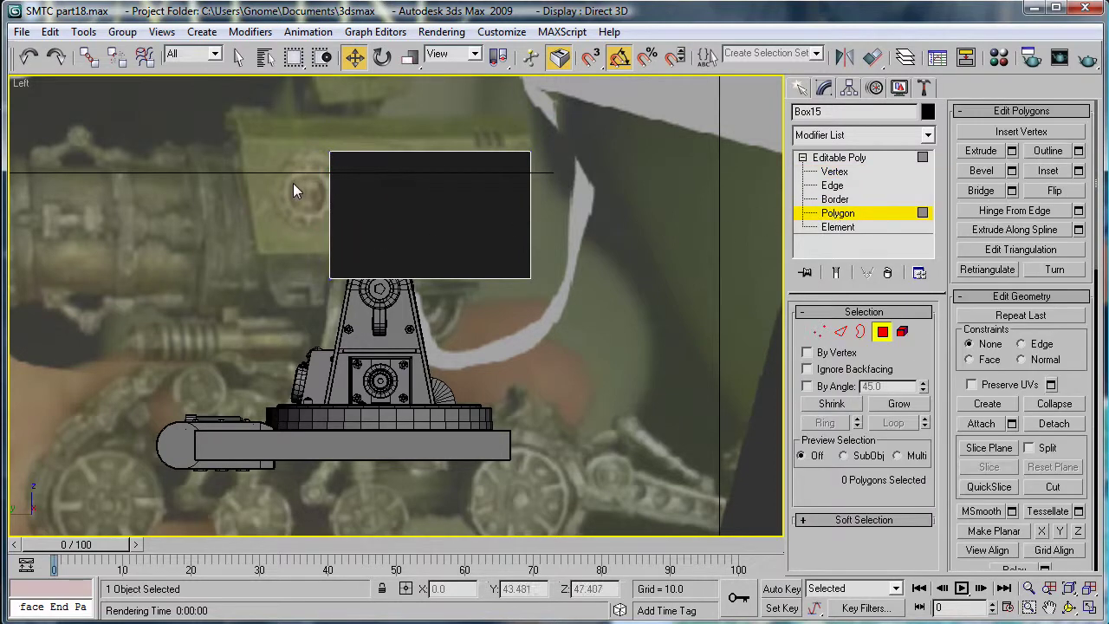
click(496, 273)
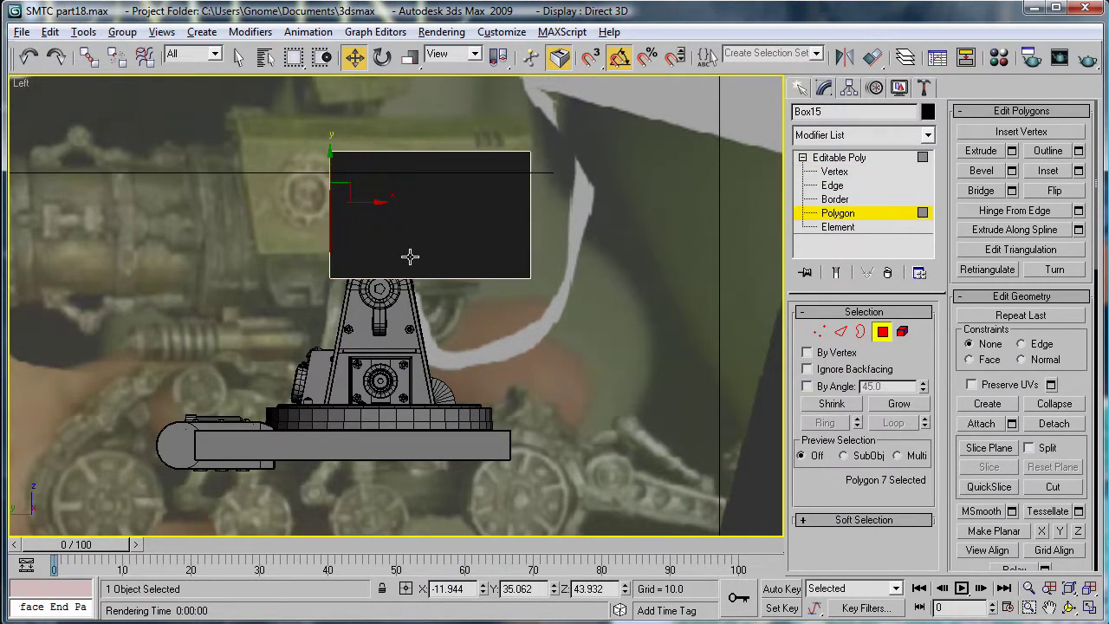
click(1012, 152)
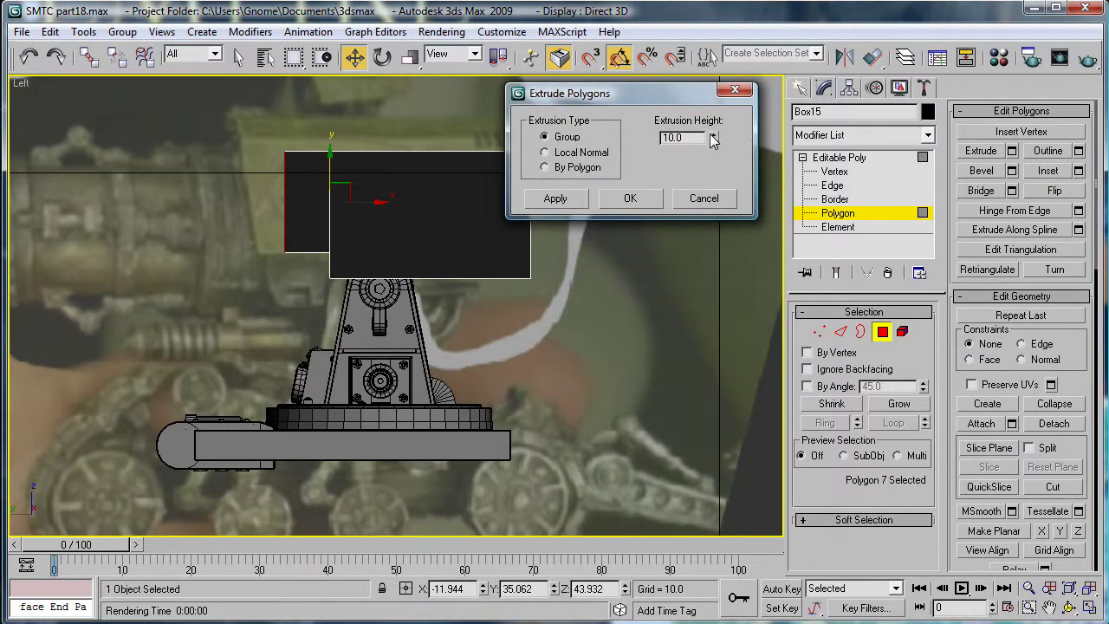
drag(713, 140, 713, 89)
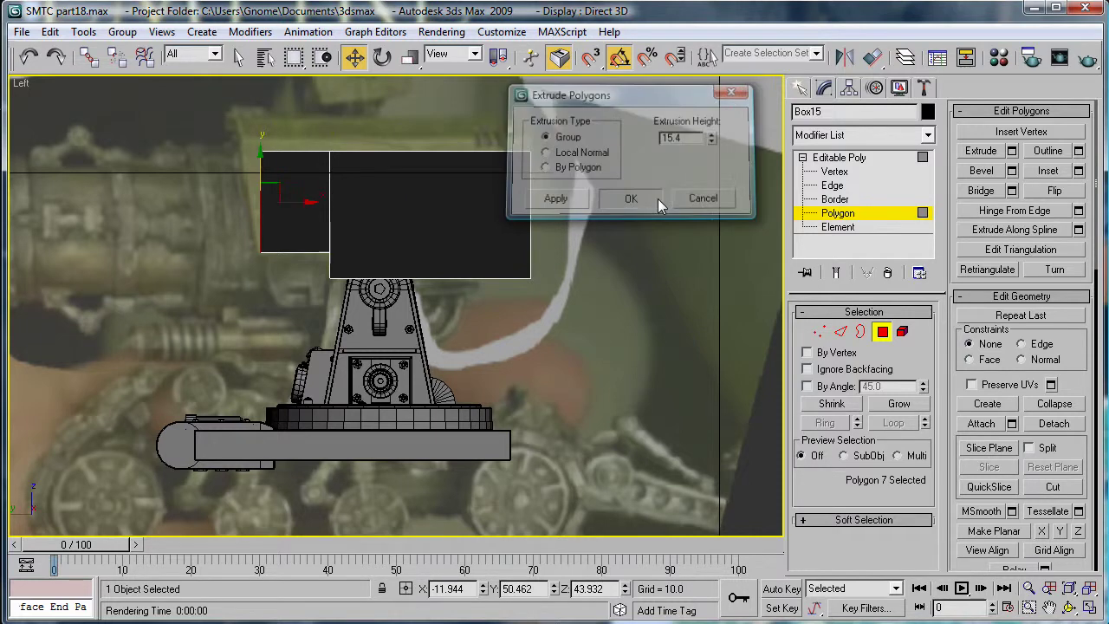
click(630, 198)
click(831, 172)
drag(240, 142, 283, 159)
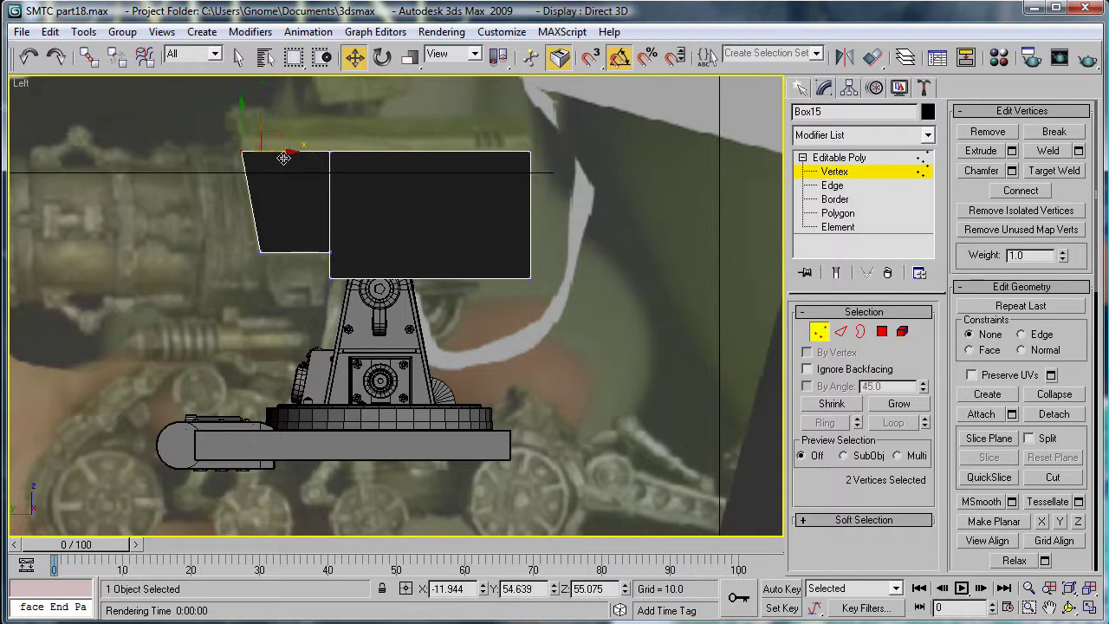
- Select both top polygons of the plate in the perspective view
click(837, 213)
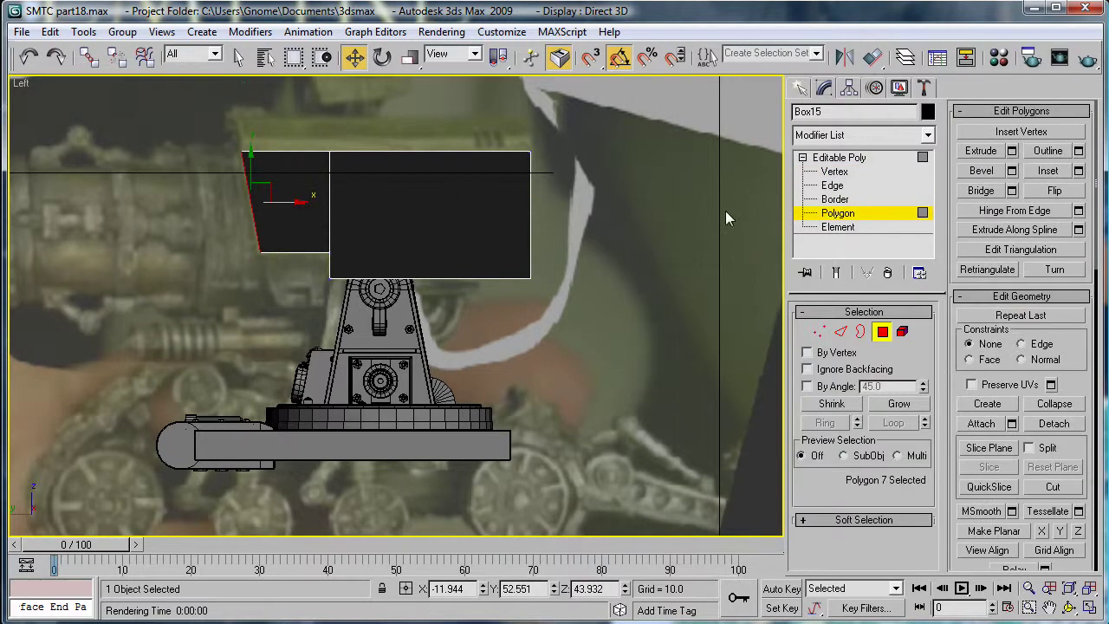
key(p)
middle_drag(511, 173, 464, 379)
click(439, 292)
ctrl+click(490, 268)
alt+middle_drag(535, 312, 482, 336)
- Try to hinge the two top polygons from their inner long edge by 45 degrees with 1 segment
click(1079, 211)
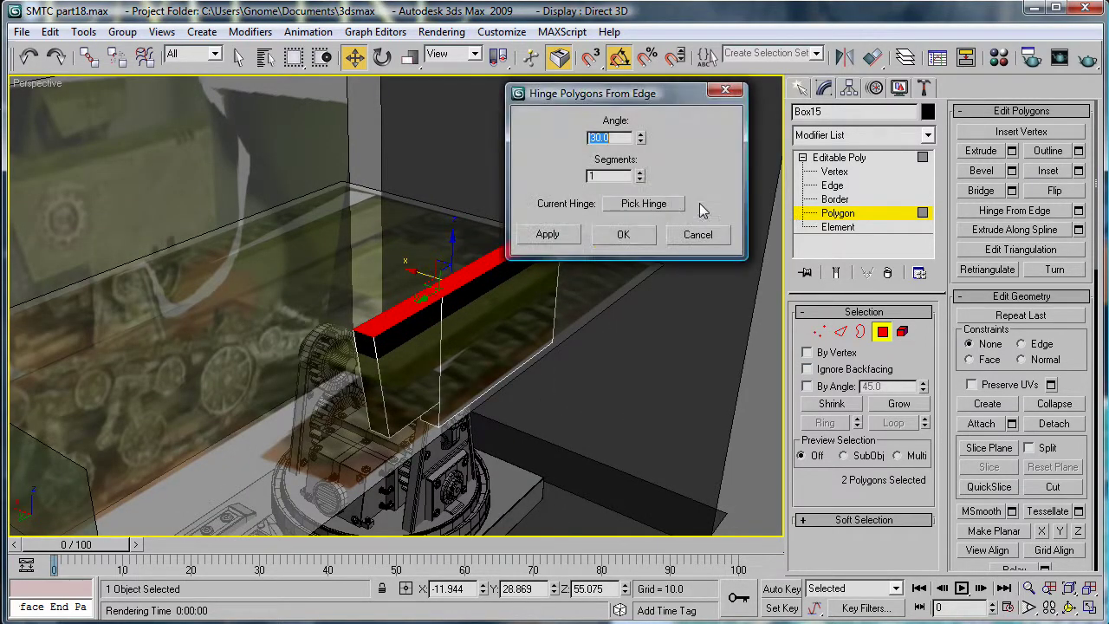
click(661, 206)
click(470, 259)
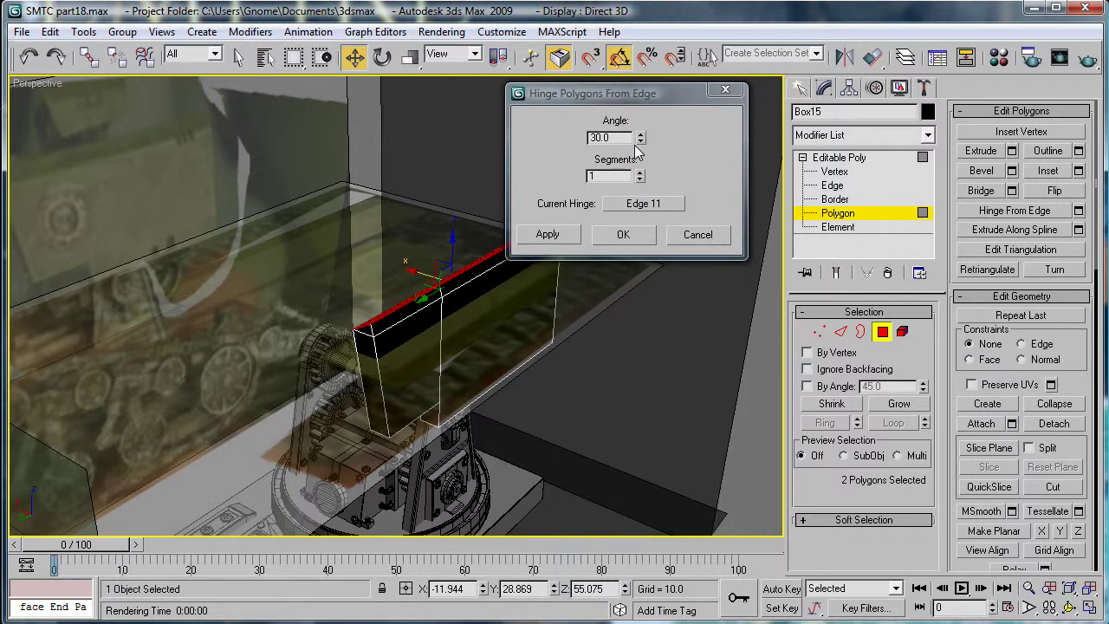
text(45)
key(Return)
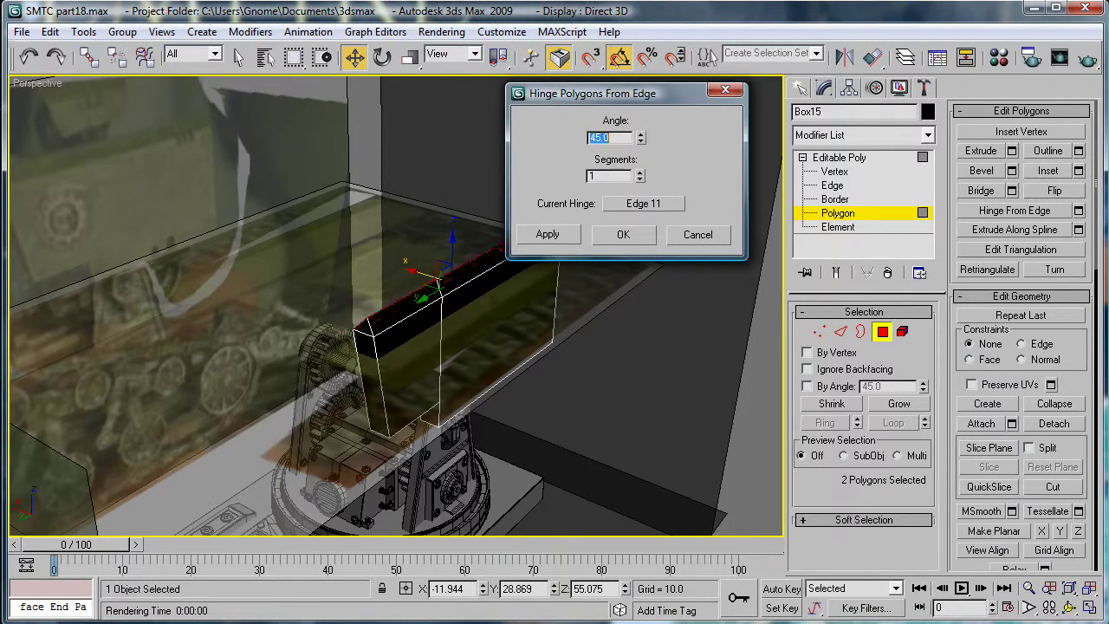
click(645, 234)
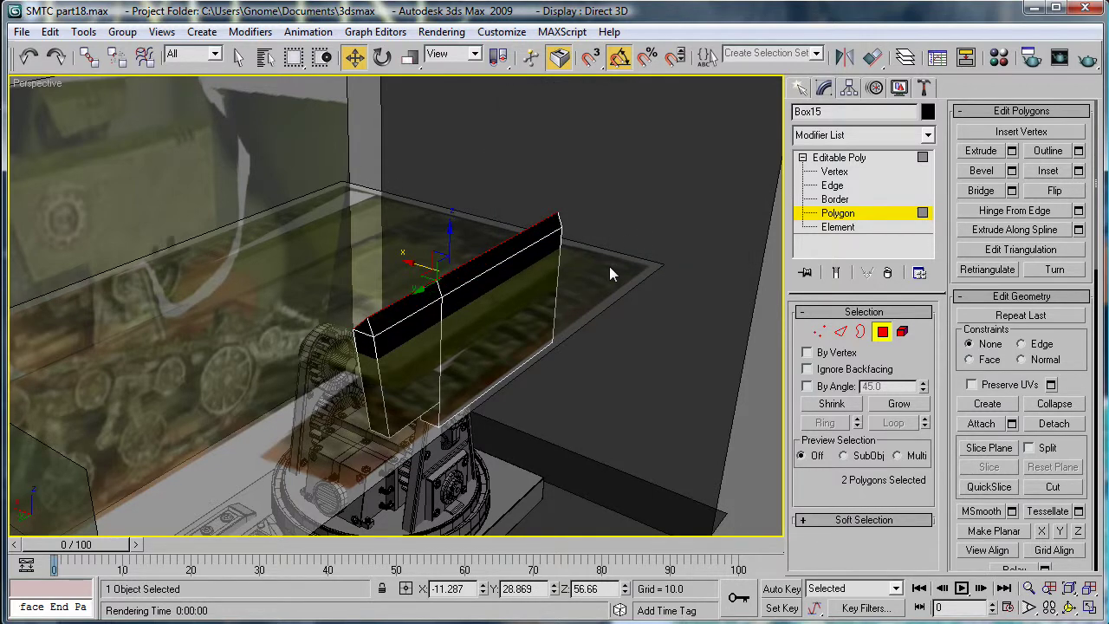
- Compare the hinged top with the front reference image and undo the hinge
key(f)
scroll(429, 219, up, 1)
middle_drag(429, 219, 545, 352)
scroll(542, 346, up, 1)
scroll(566, 333, up, 1)
scroll(601, 335, down, 1)
scroll(600, 335, down, 4)
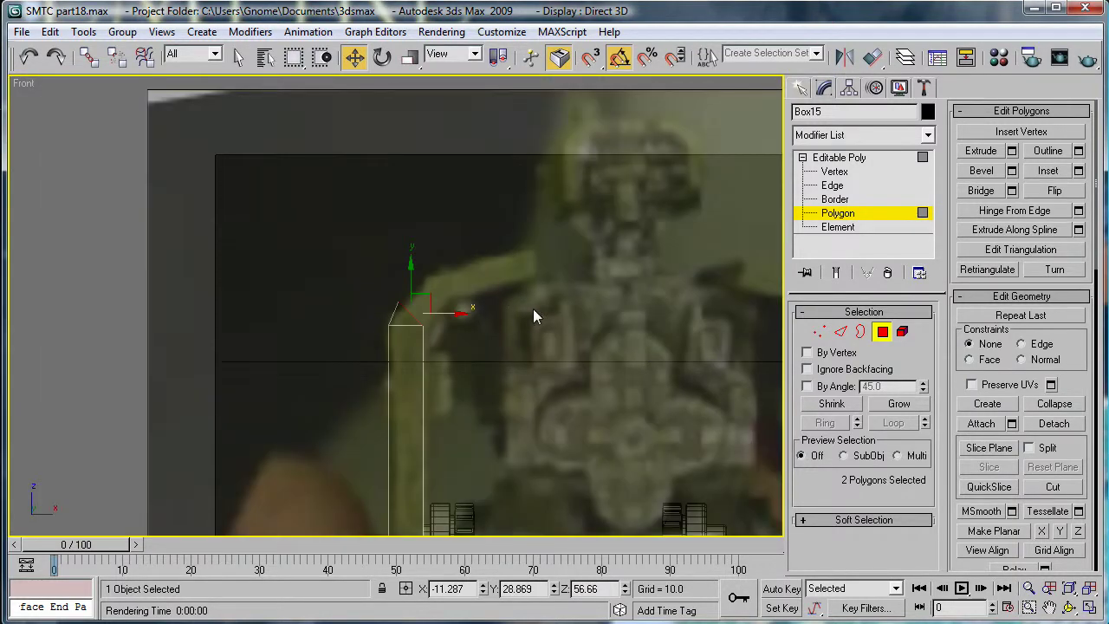
key(ctrl+z)
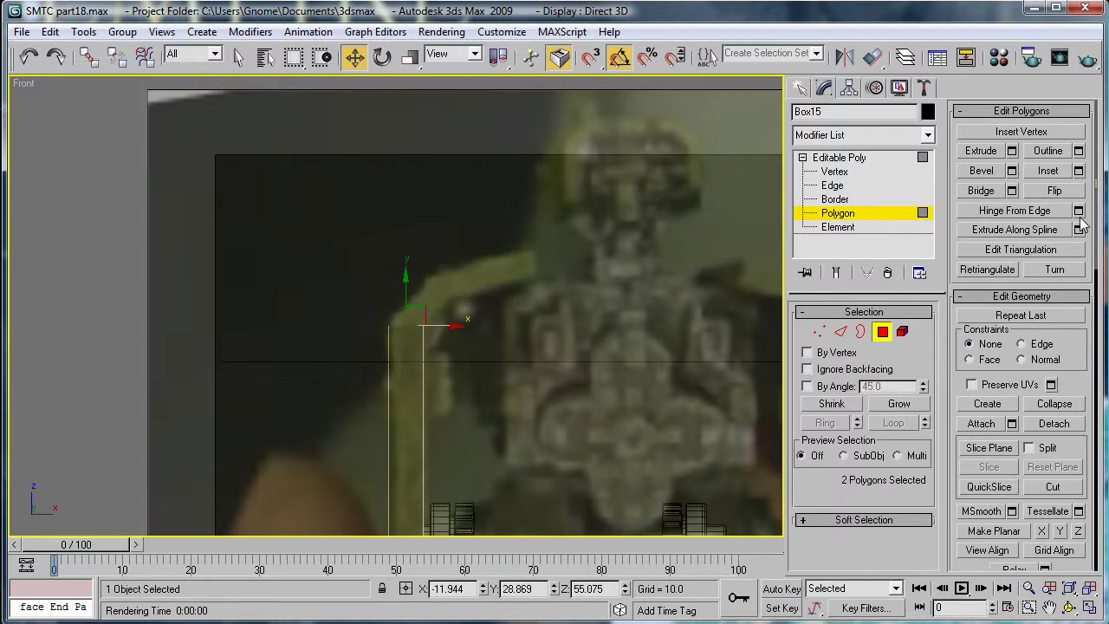
- Hinge the two top polygons from their inner long edge by 52.5 degrees with 1 segment to follow the front reference
click(1078, 213)
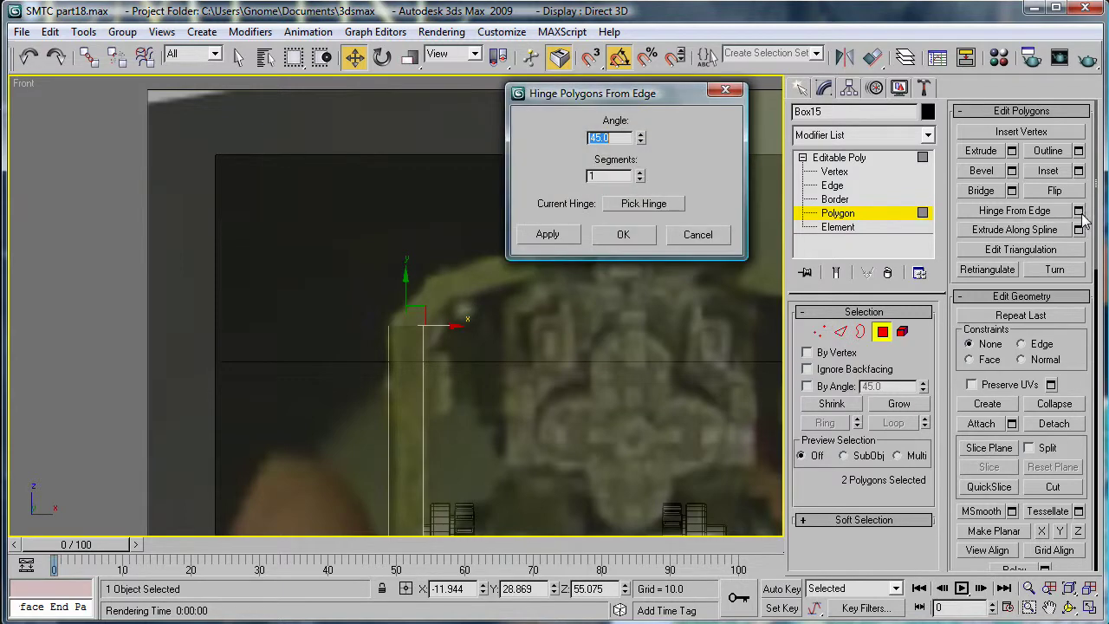
middle_click(605, 428)
key(p)
click(643, 203)
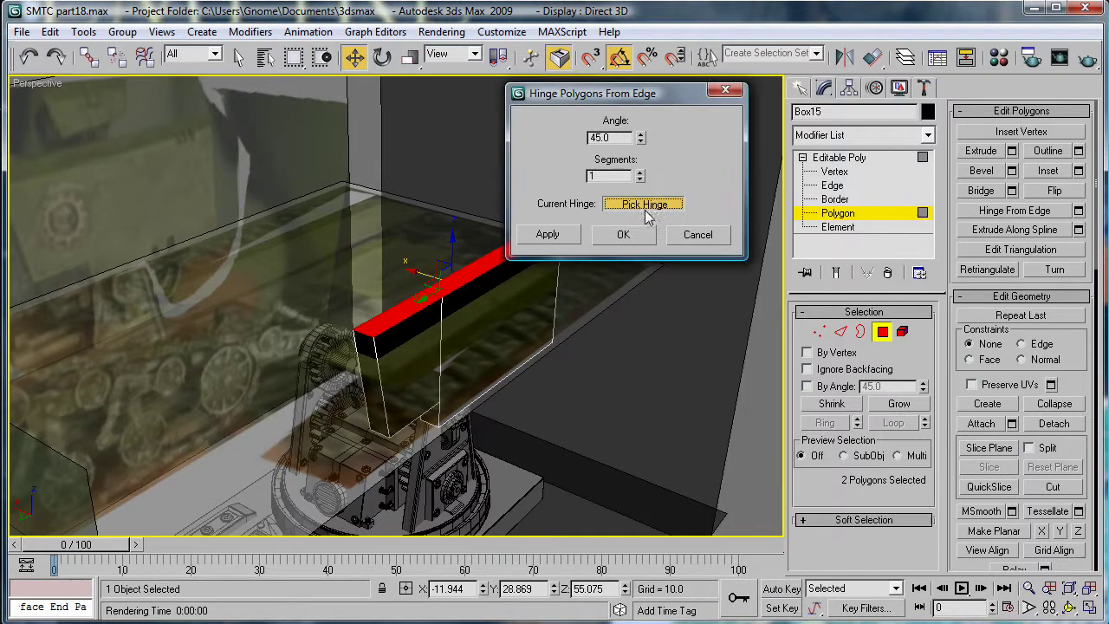
click(468, 266)
key(f)
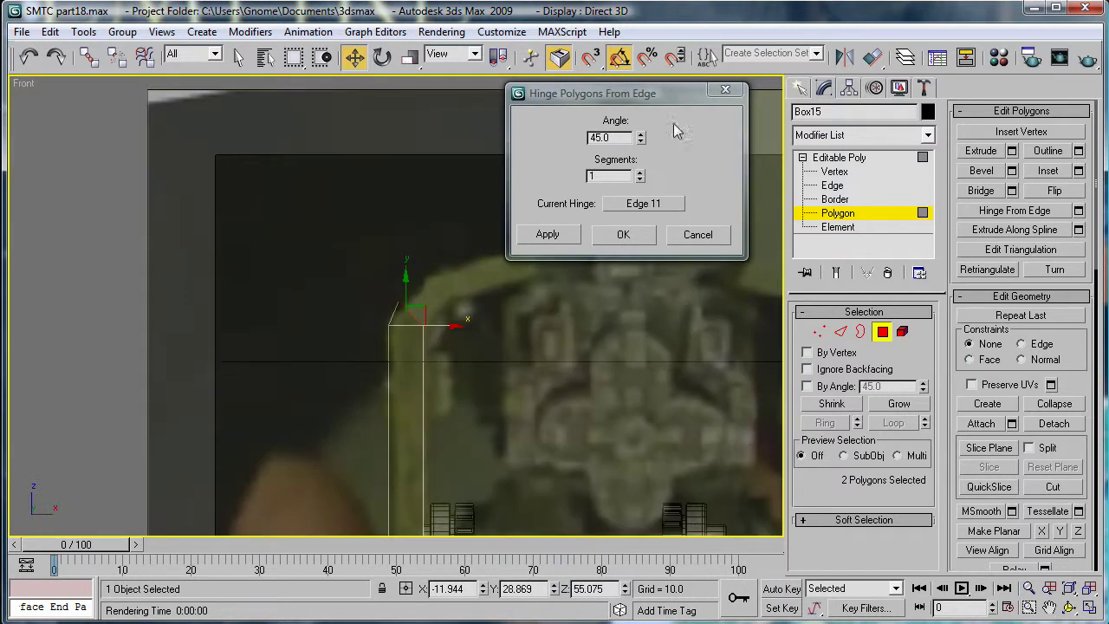
drag(641, 143, 647, 118)
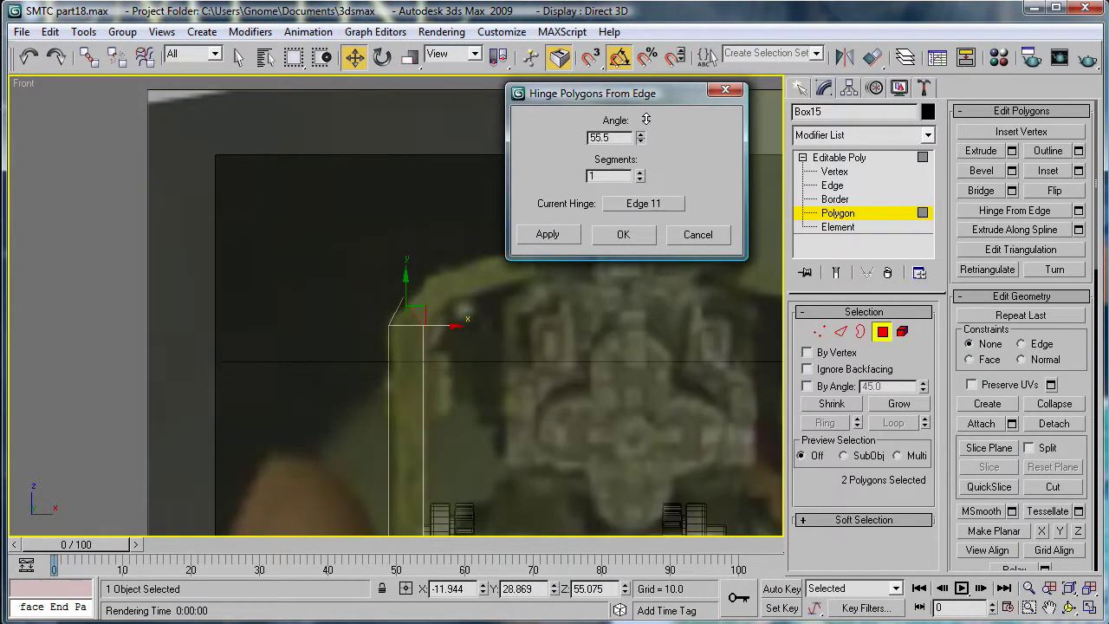
click(626, 234)
- Extrude the hinged polygons a short distance along the bent armour outline in the front reference
scroll(736, 356, up, 2)
click(1011, 151)
drag(714, 138, 704, 196)
click(630, 199)
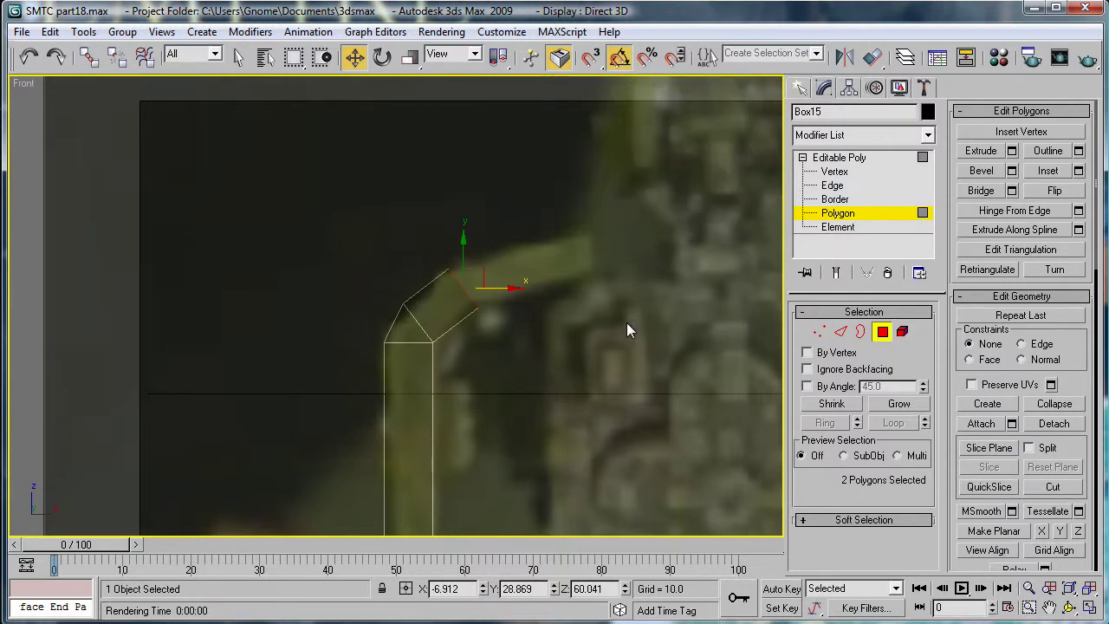
- Hinge the two end polygons from their inner long edge by 25.5 degrees with 1 segment to follow the front reference
key(p)
alt+middle_drag(527, 284, 624, 372)
click(1079, 210)
click(644, 203)
click(416, 296)
key(f)
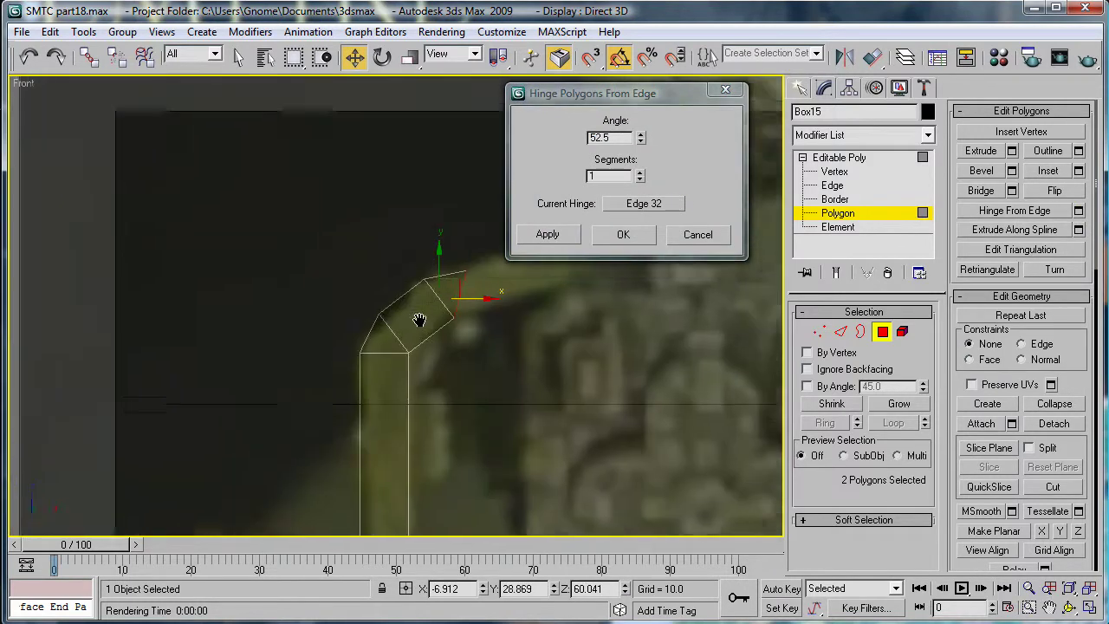
scroll(408, 297, up, 3)
drag(640, 140, 657, 187)
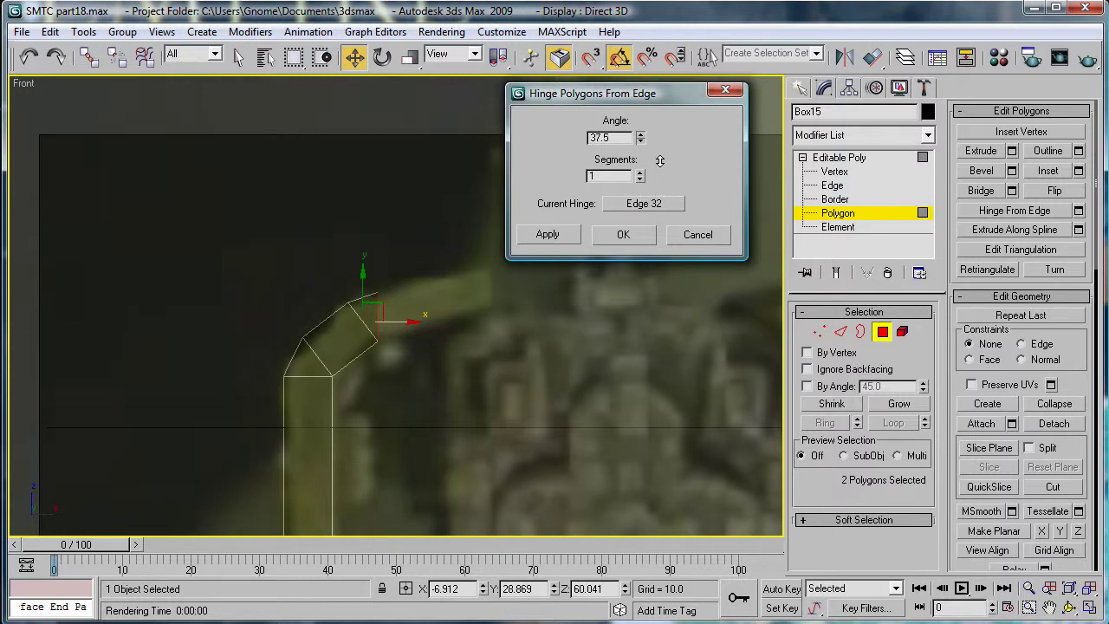
drag(663, 169, 665, 181)
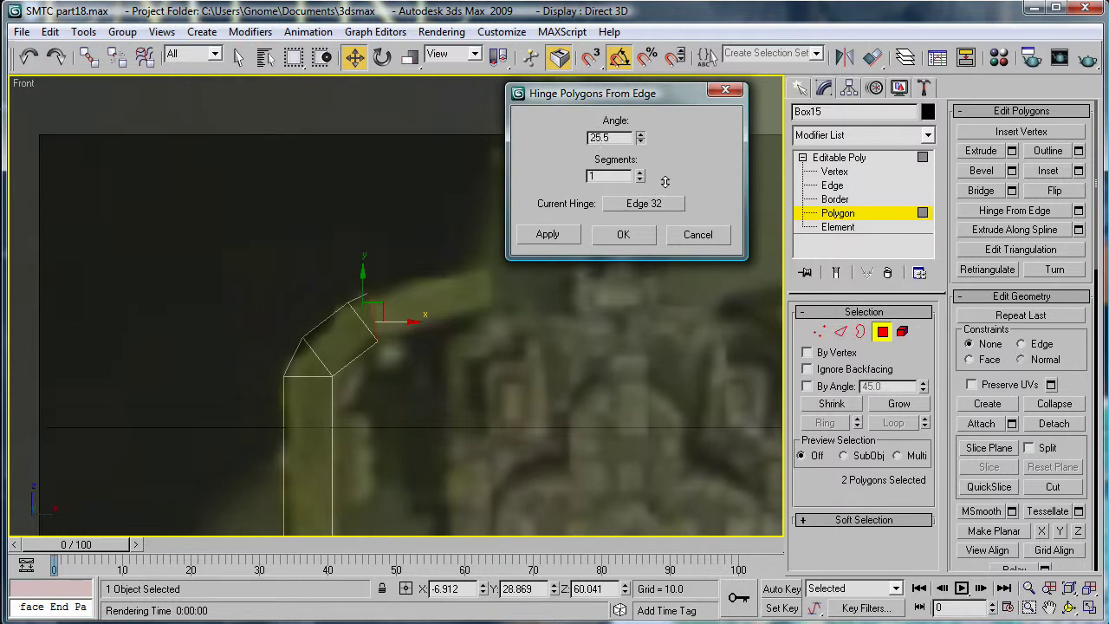
click(616, 235)
- Extrude the two hinged polygons as a group by 11.31 to form the plate's sloping top flange, and leave polygon editing
click(1012, 151)
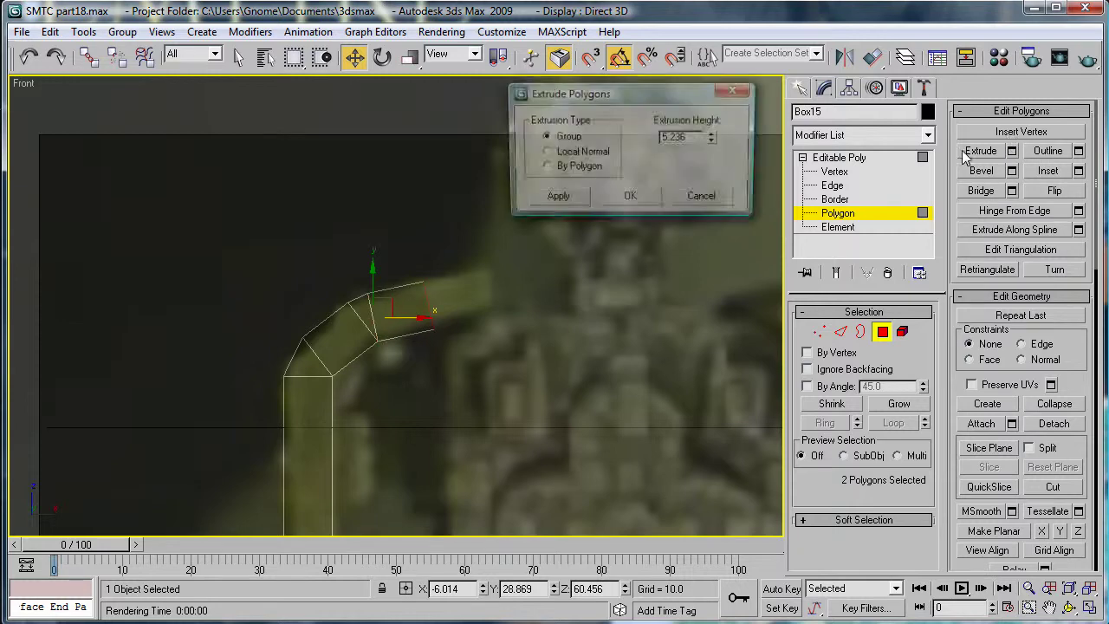
drag(713, 138, 712, 52)
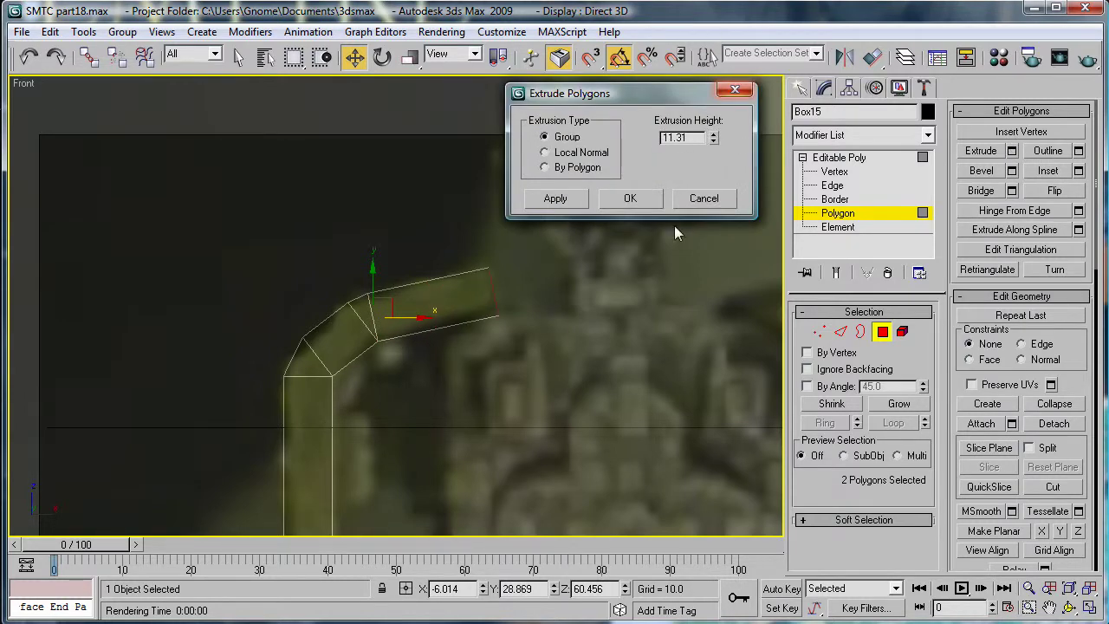
scroll(505, 356, down, 2)
click(629, 198)
click(803, 205)
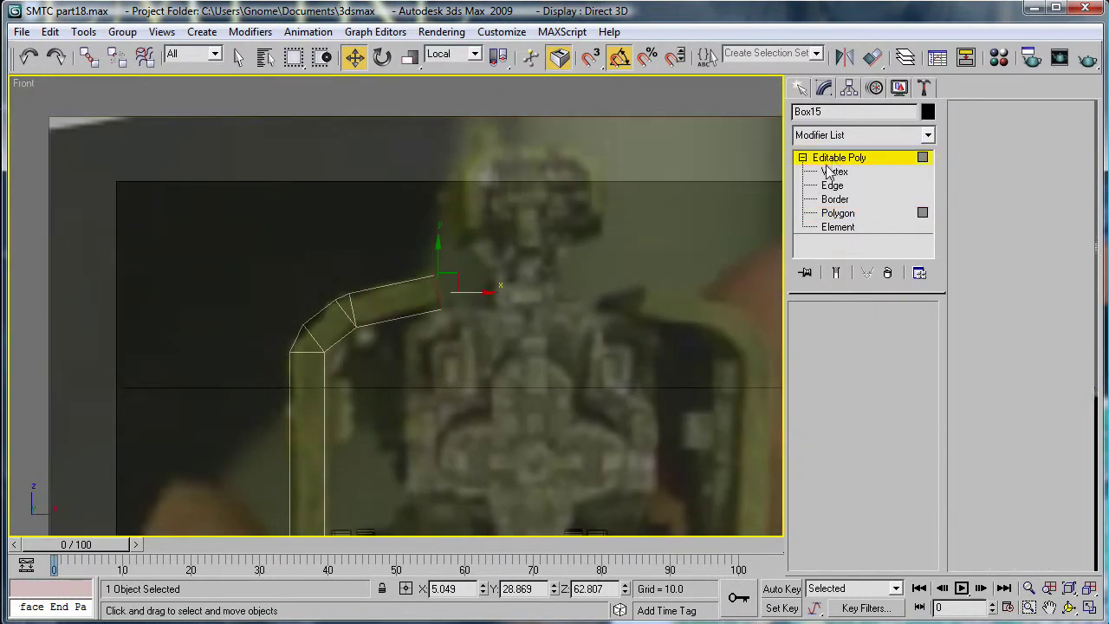
- Apply the 01 - Default material to the armour plate and inspect its bent profile from several angles
key(p)
alt+middle_drag(422, 310, 355, 276)
click(998, 57)
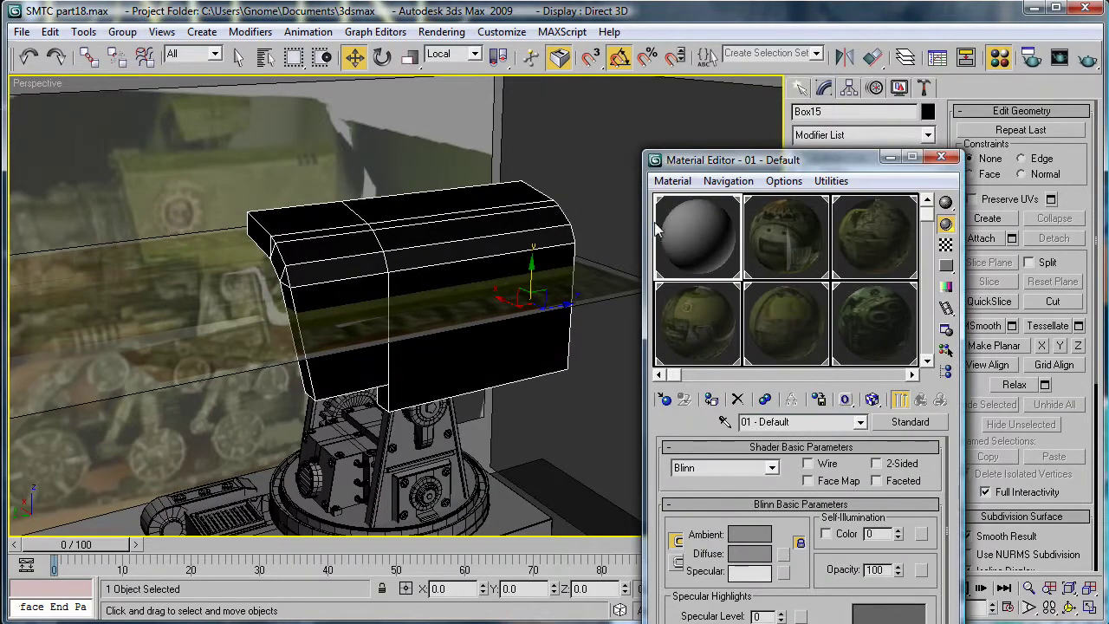
drag(664, 227, 500, 228)
click(939, 161)
alt+middle_drag(549, 233, 577, 346)
drag(344, 294, 347, 290)
alt+middle_drag(675, 498, 423, 267)
scroll(422, 268, up, 3)
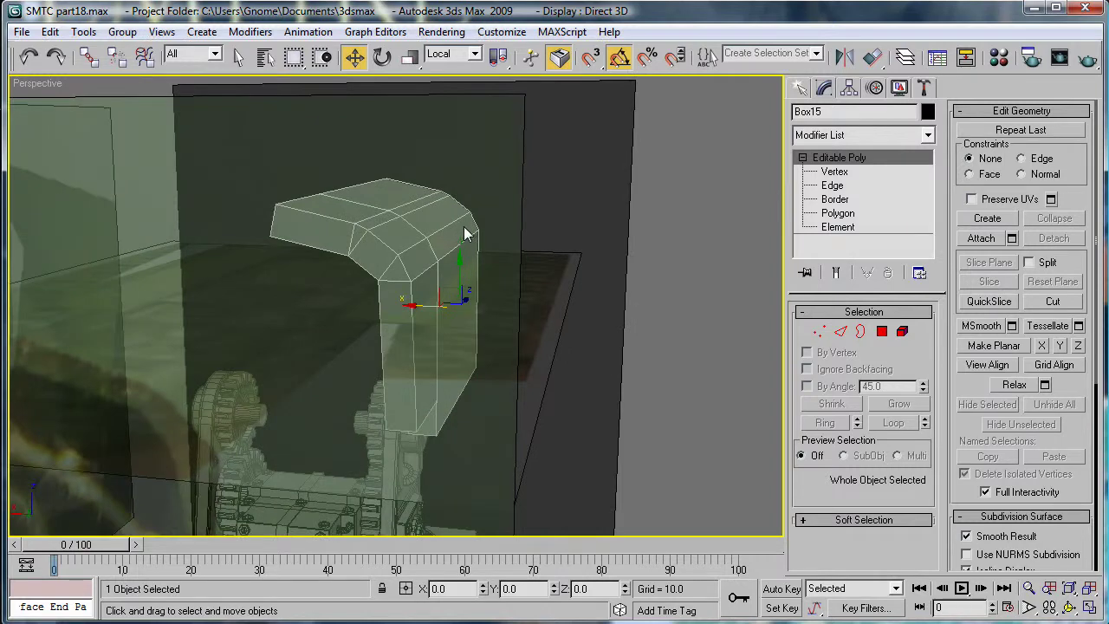
- Thin the plate's vertical wall by moving its inner vertices outward along X in the front view
key(r)
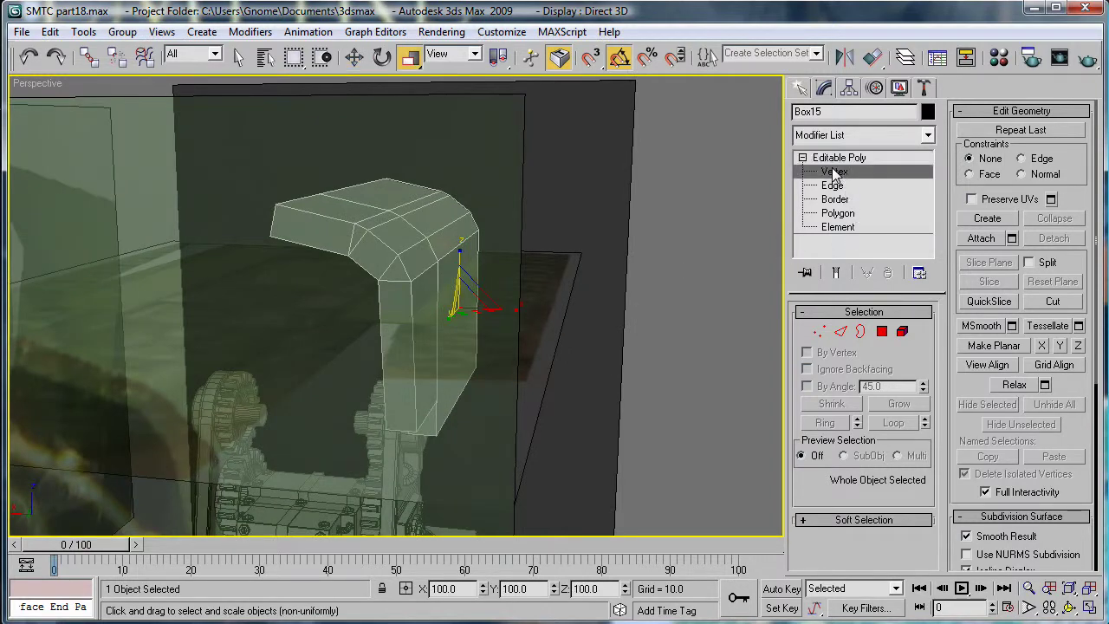
click(834, 172)
middle_drag(606, 282, 598, 277)
key(f)
middle_drag(518, 285, 563, 106)
click(395, 164)
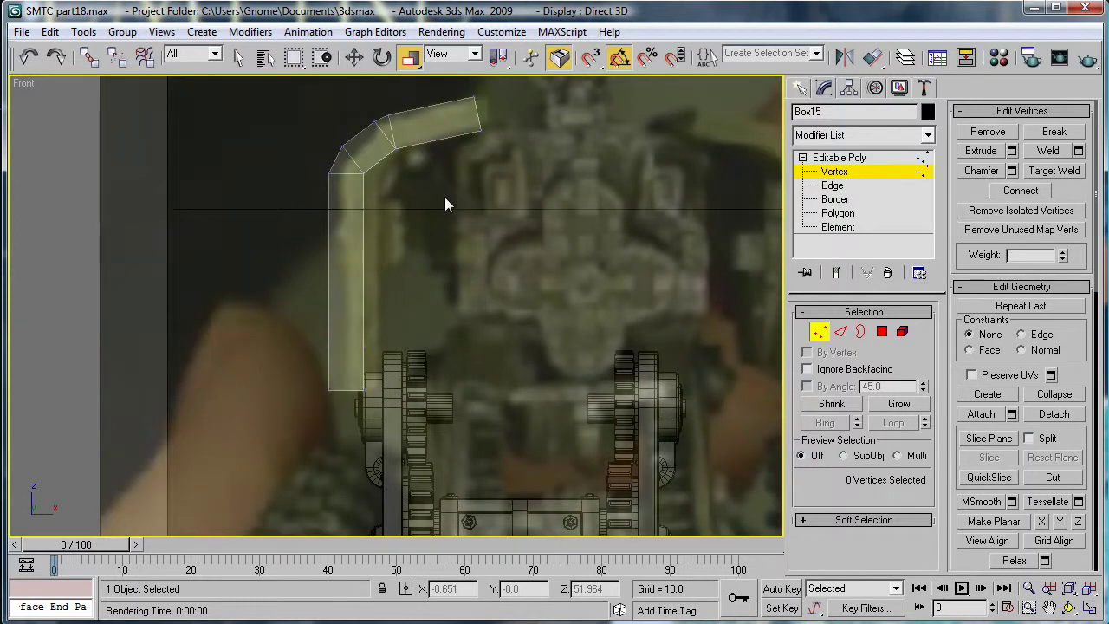
key(w)
drag(359, 414, 359, 414)
drag(403, 284, 393, 284)
- Move the underside vertices of the sloping top flange upward so its thickness matches the thinned wall, and check the bend
click(459, 176)
middle_drag(463, 158, 471, 258)
drag(402, 270, 402, 270)
drag(417, 233, 506, 209)
click(420, 297)
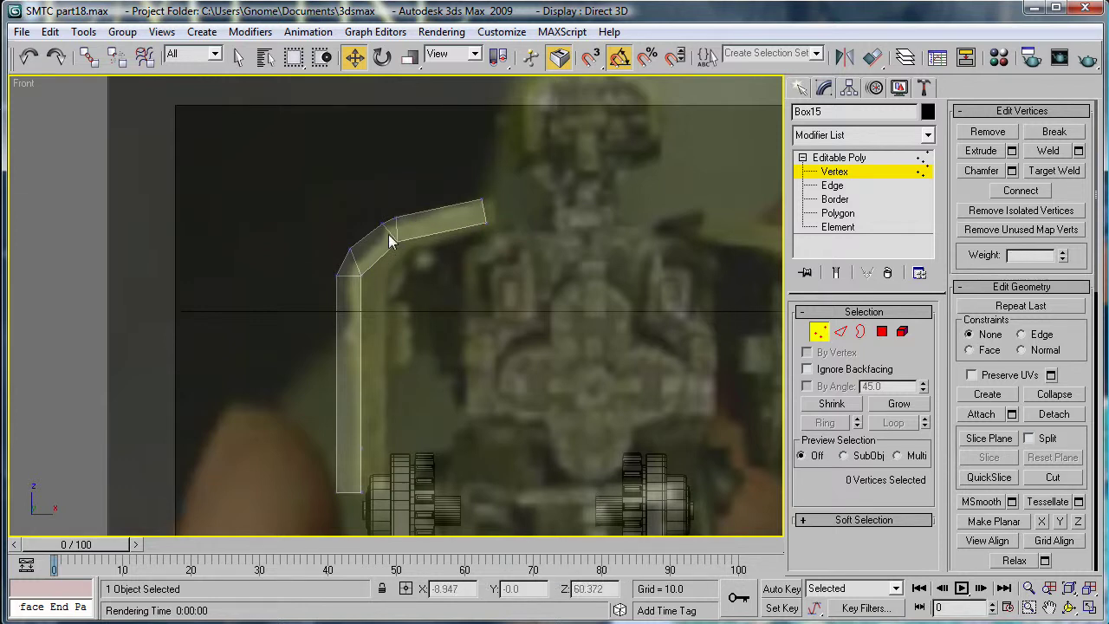
scroll(462, 299, up, 2)
key(p)
alt+middle_drag(405, 293, 283, 341)
key(f)
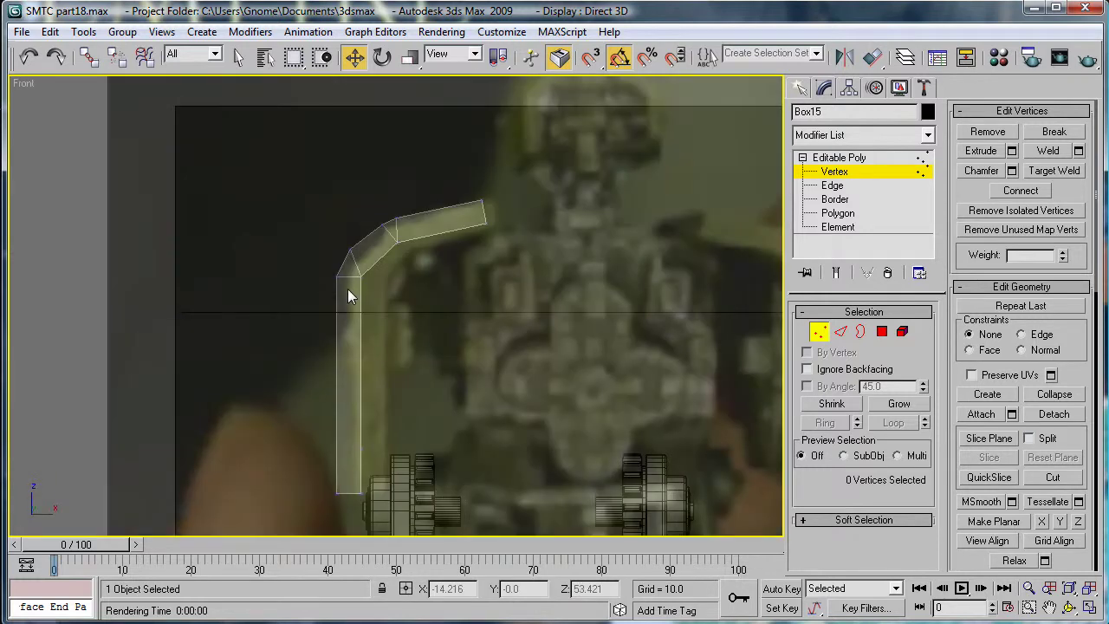
- Leave vertex editing and make the armour plate see-through over the side reference image in the left view
key(l)
middle_drag(488, 285, 474, 327)
scroll(474, 326, up, 2)
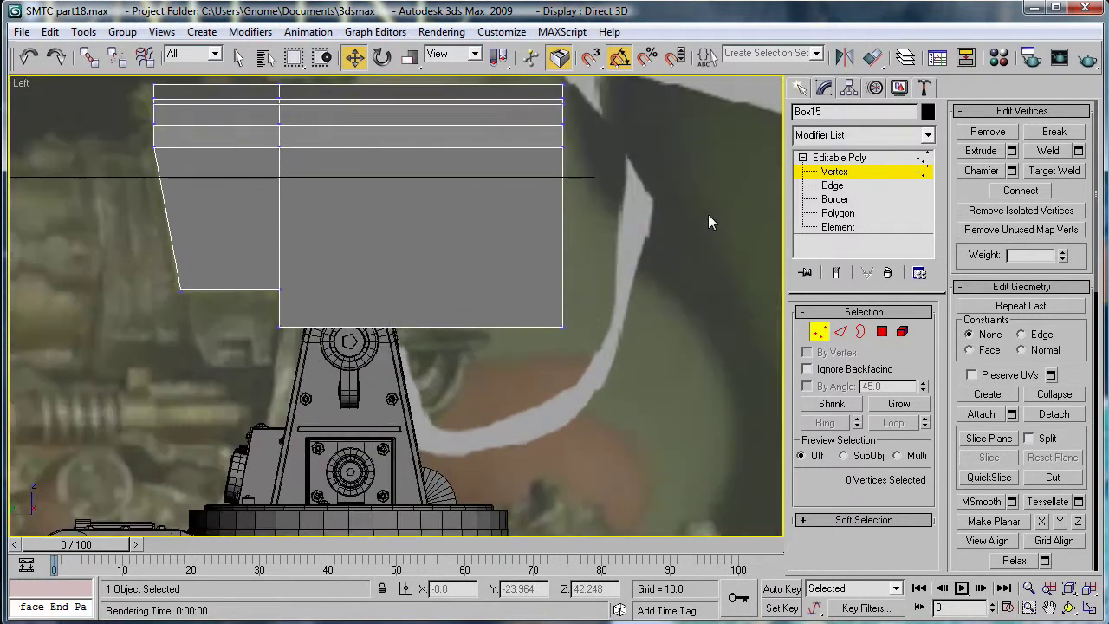
click(901, 157)
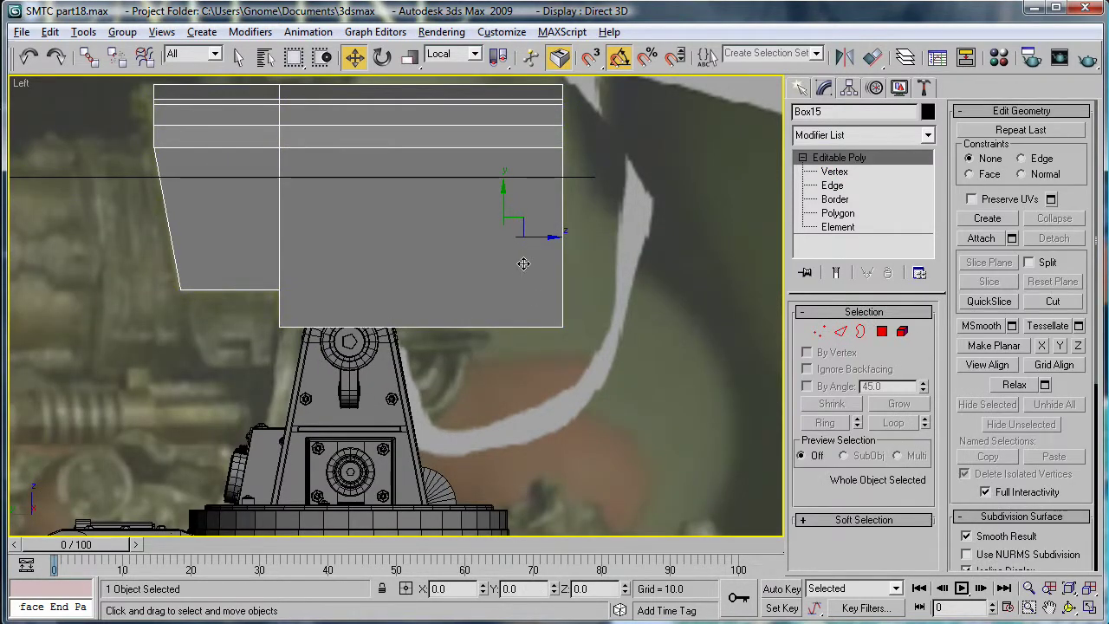
key(alt+x)
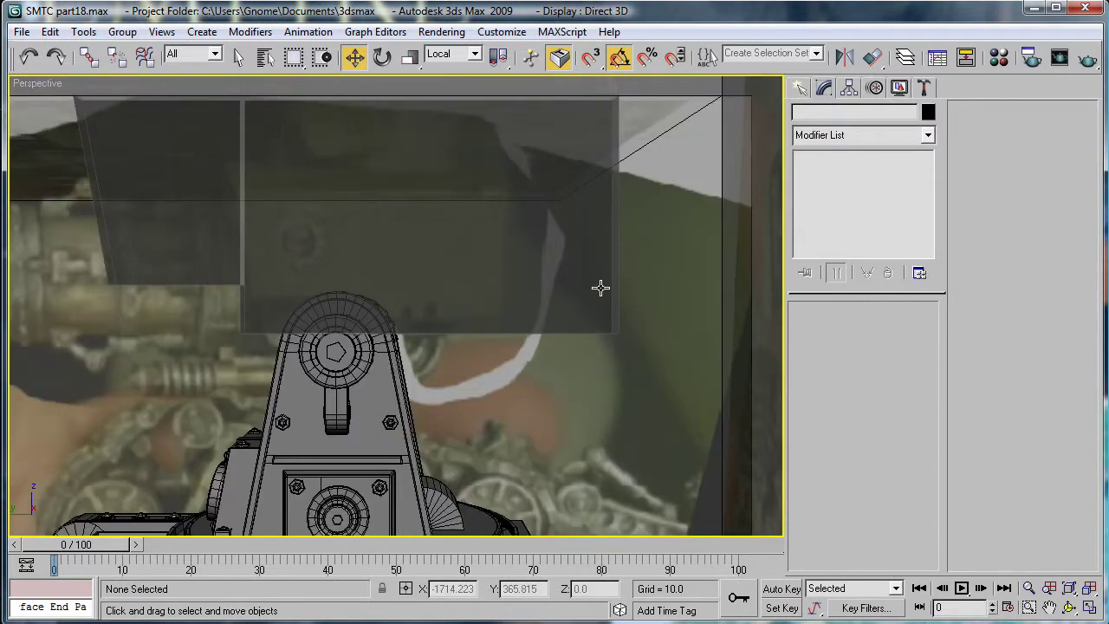
key(l)
scroll(444, 219, up, 3)
scroll(443, 219, up, 2)
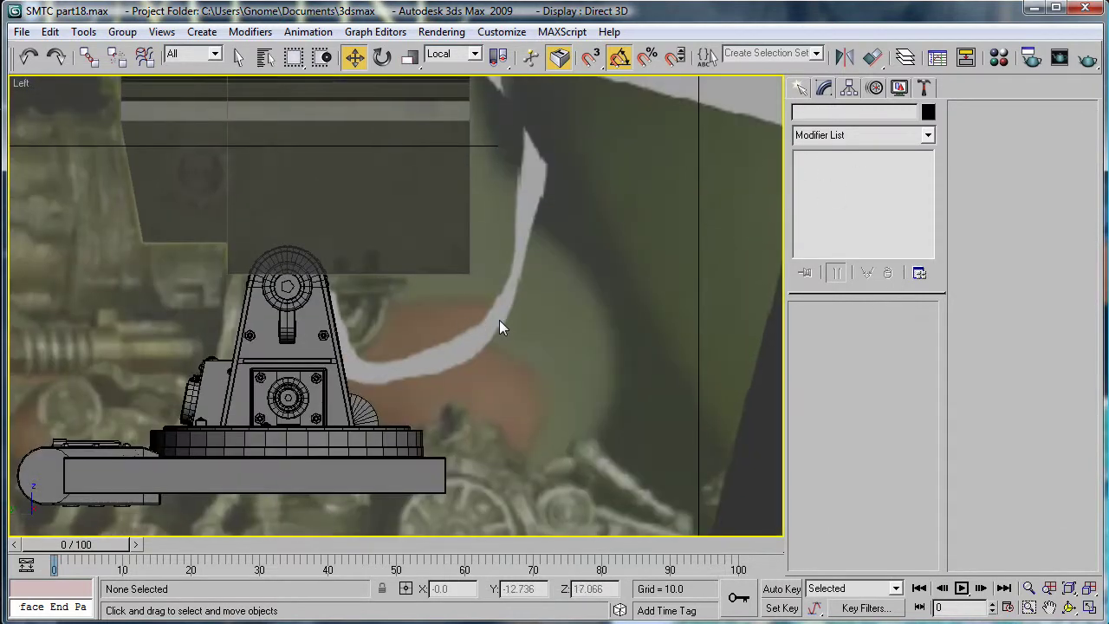
- Create a box about 5.1 long, 2.47 wide and 1.74 deep, straddling the plate's lower edge beside the pivot
click(800, 89)
click(830, 198)
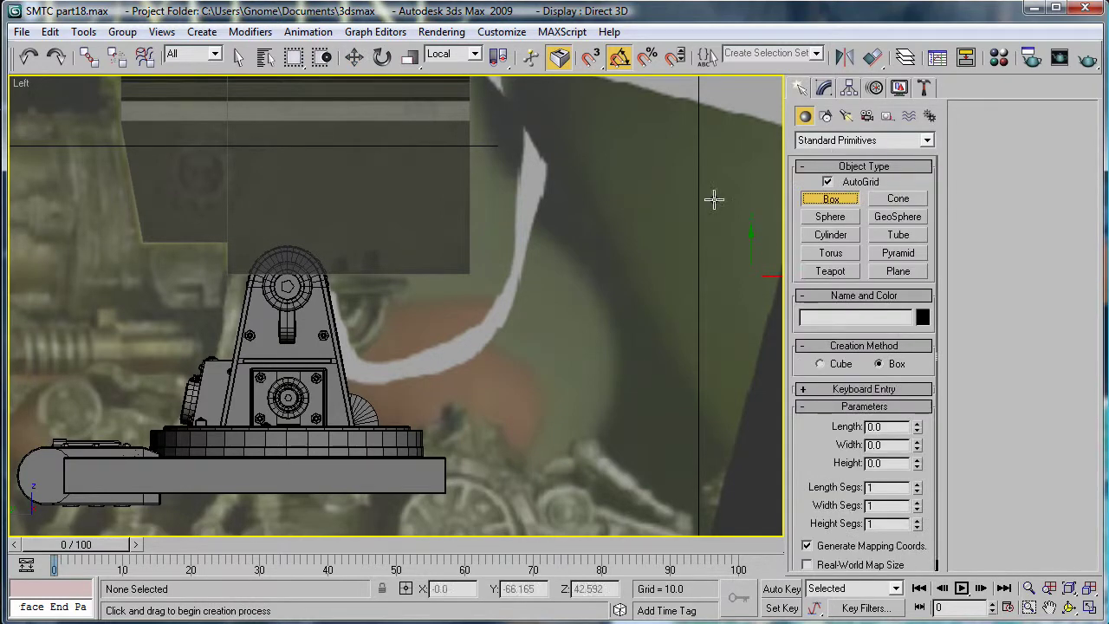
scroll(355, 227, up, 3)
scroll(372, 218, up, 2)
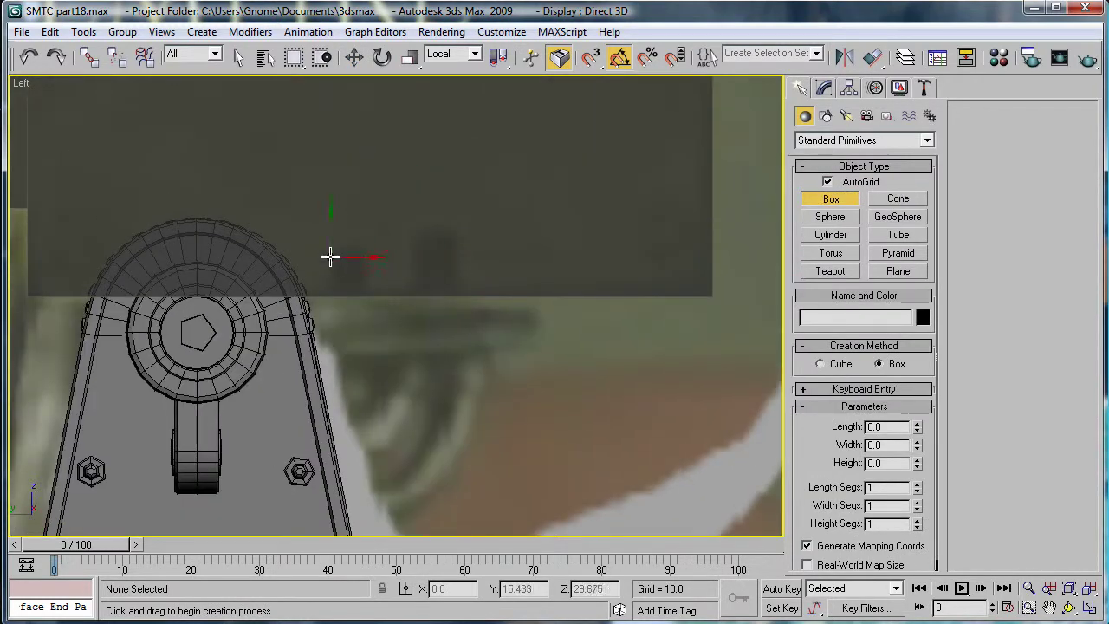
drag(330, 249, 369, 330)
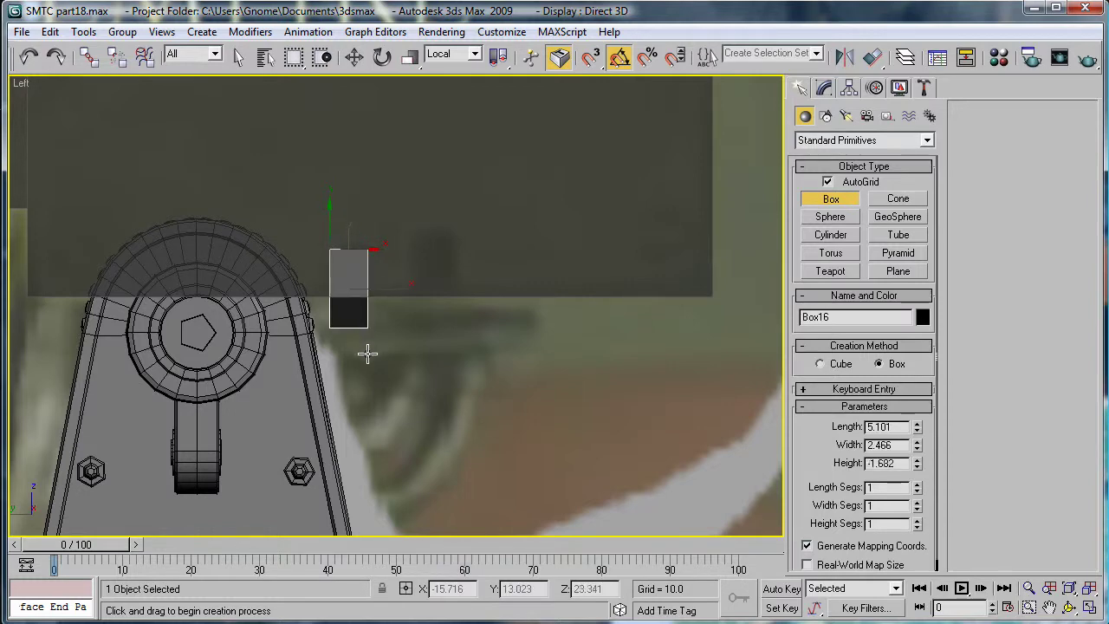
click(367, 353)
- Turn off see-through on the armour plate and shift the small box along its local Z axis to pass through the plate
key(p)
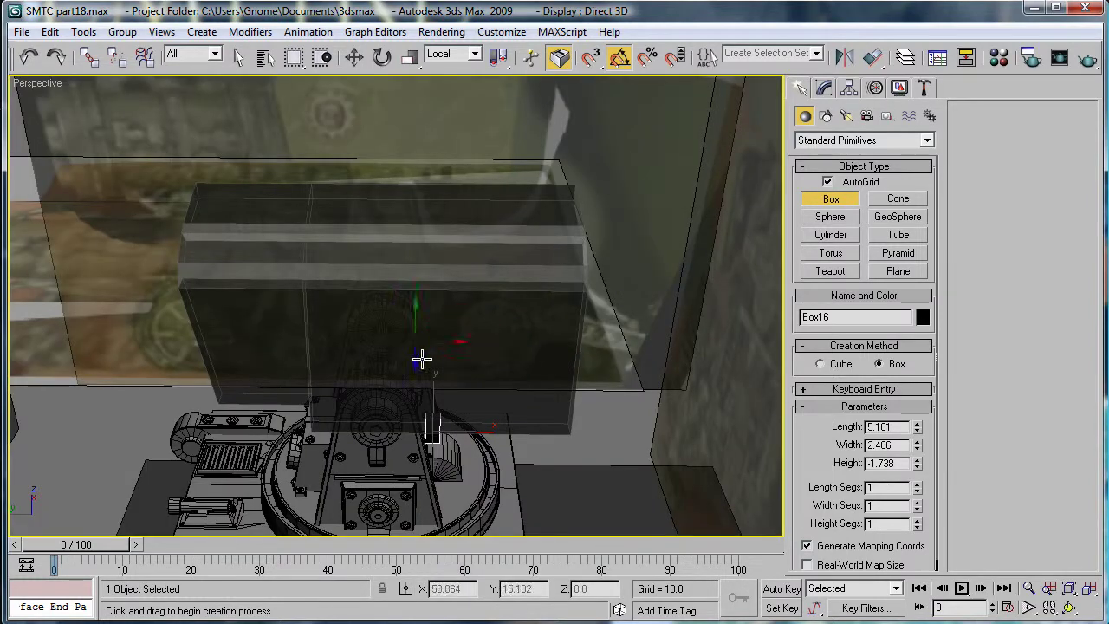
alt+middle_drag(425, 367, 512, 330)
key(w)
click(492, 372)
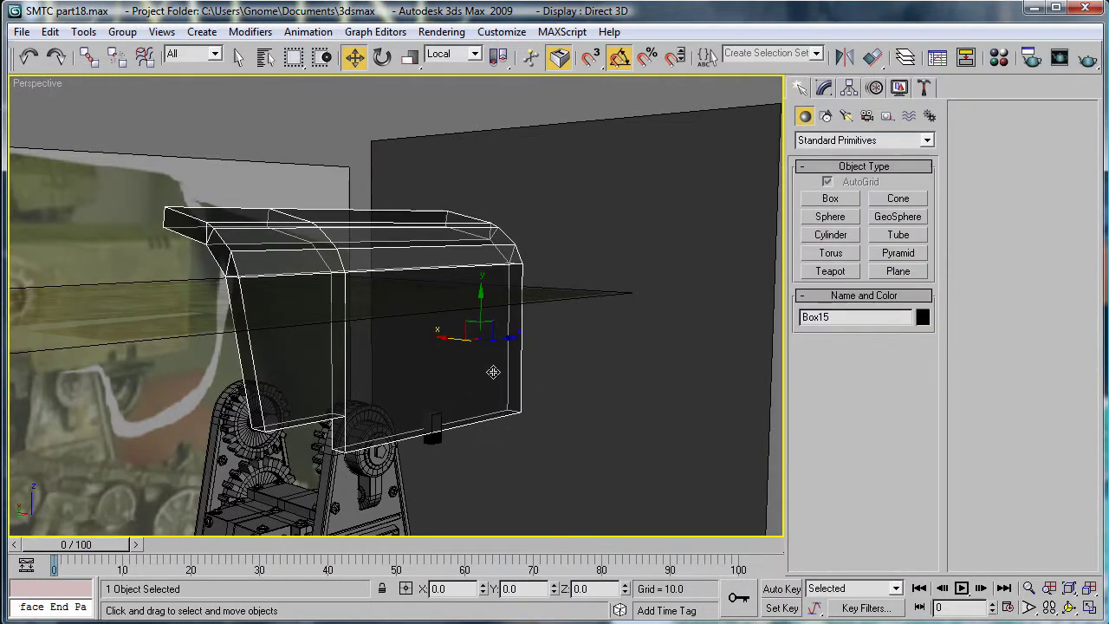
click(477, 450)
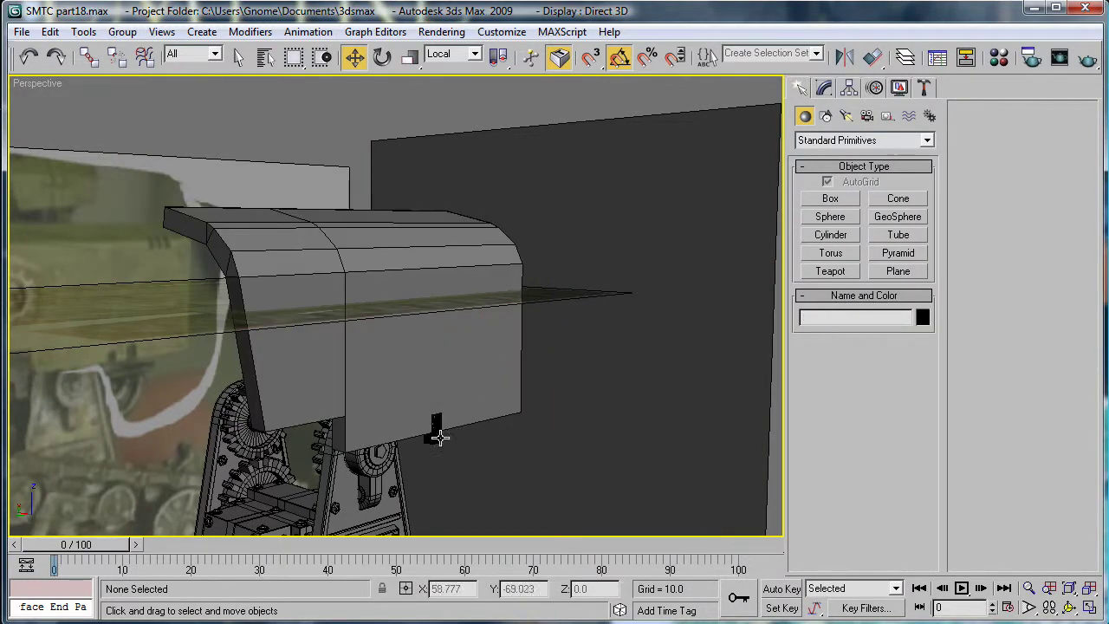
click(439, 436)
alt+middle_drag(458, 449, 561, 362)
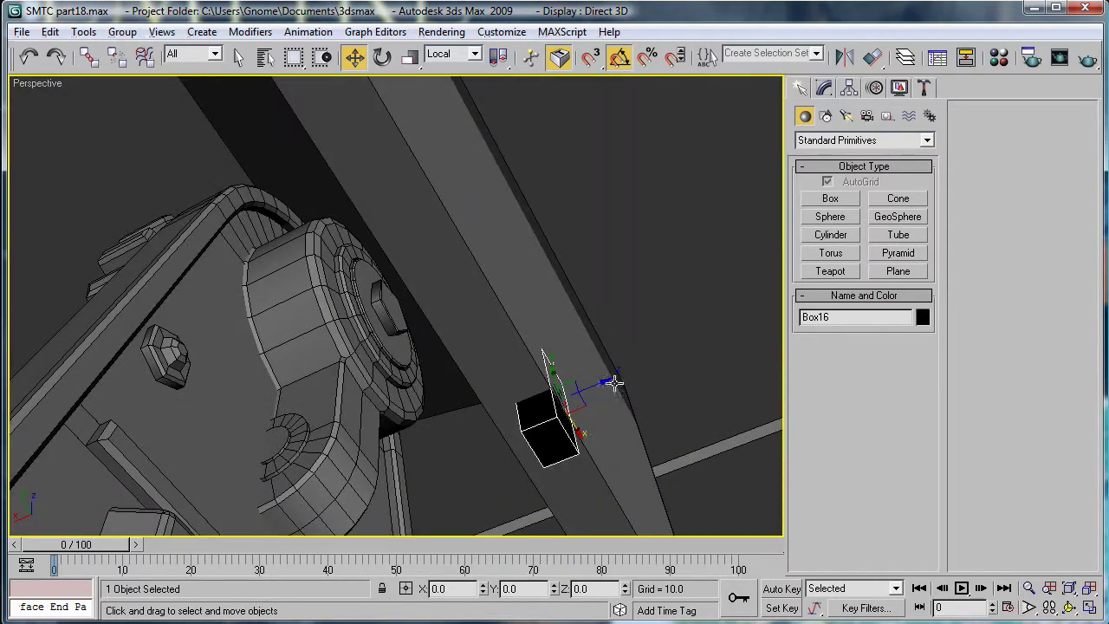
drag(598, 381, 601, 378)
alt+middle_drag(601, 378, 519, 442)
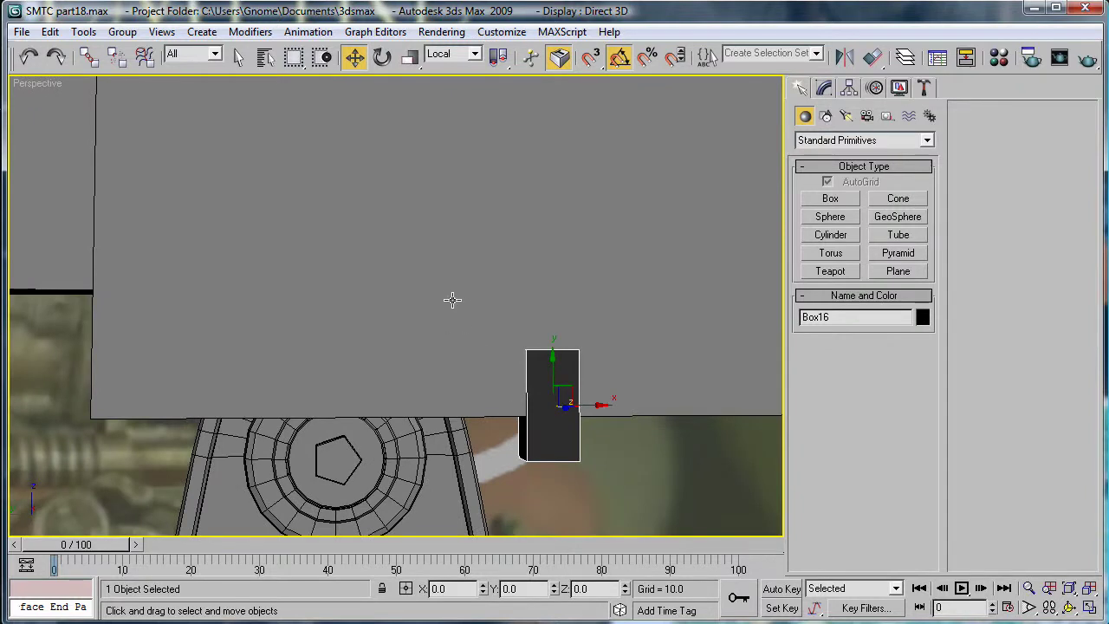
- Make the plate see-through and copy the small box along its local X axis, raising the copy slightly to match the reference slot
key(l)
click(421, 203)
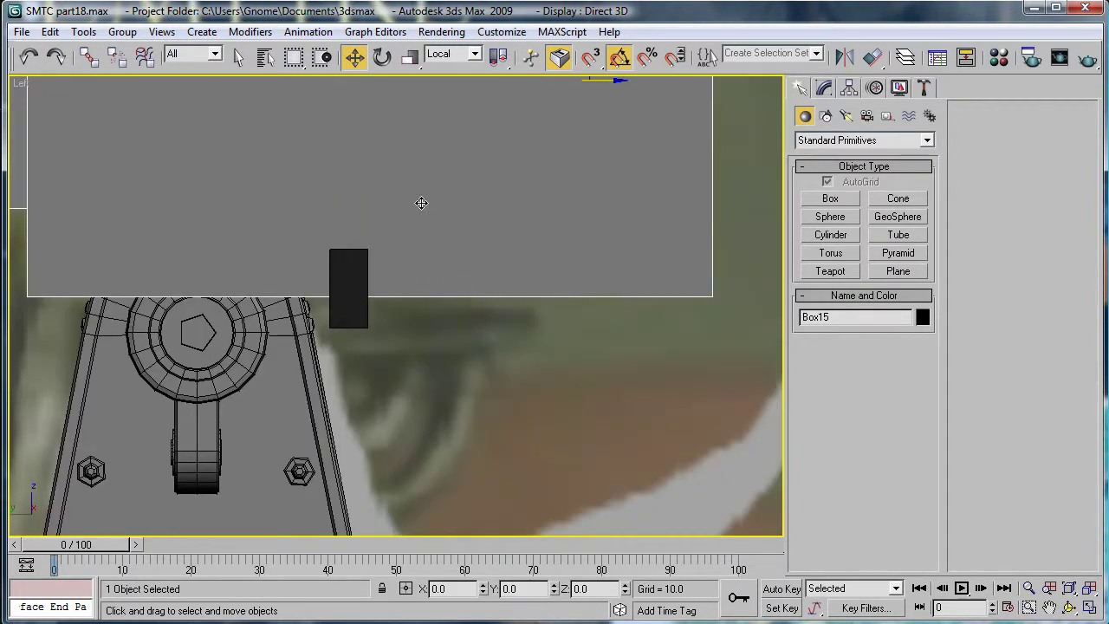
key(alt+x)
middle_drag(401, 253, 411, 340)
click(396, 406)
click(371, 390)
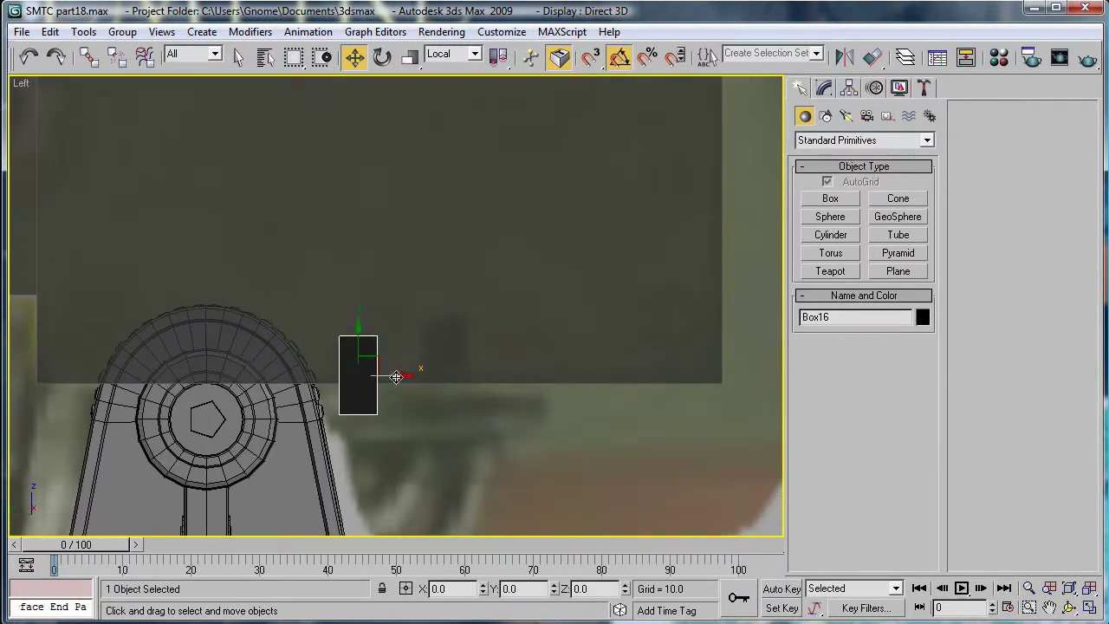
mouse_move(396, 377)
shift+mouse_down()
mouse_move(505, 377)
mouse_move(483, 377)
shift+mouse_up()
click(551, 392)
drag(448, 337, 452, 328)
key(ctrl+z)
click(494, 424)
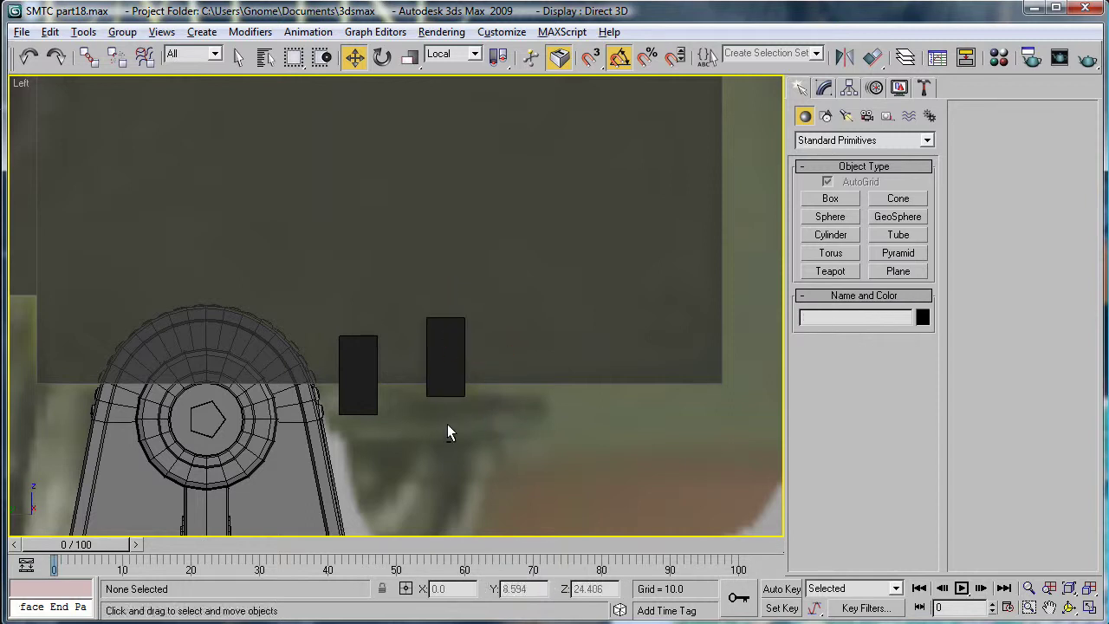
key(t)
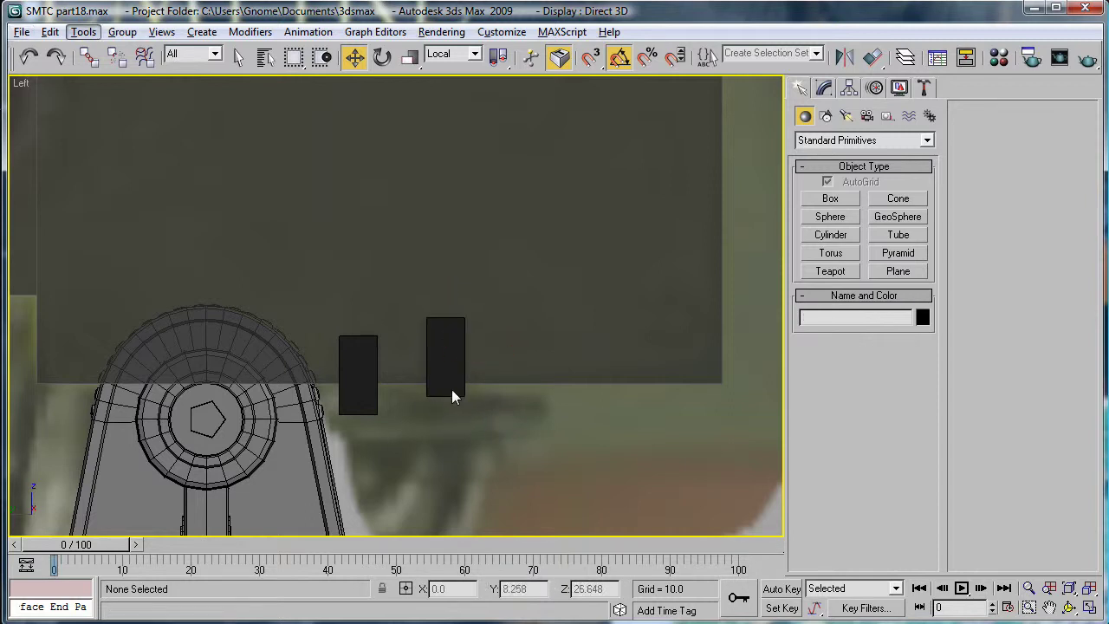
key(Escape)
- Restore the armour plate's solid display in the perspective view, keeping the plate selected with both cutting boxes in view
key(p)
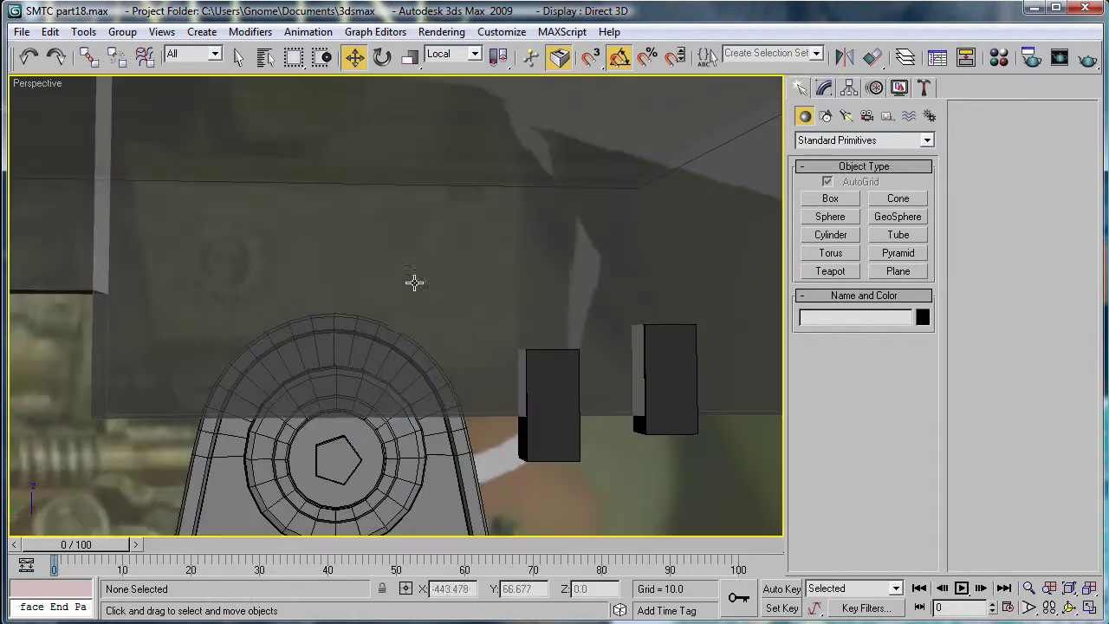
scroll(394, 322, down, 3)
scroll(394, 322, down, 4)
alt+middle_drag(394, 322, 460, 273)
click(461, 270)
key(alt+x)
scroll(578, 369, up, 5)
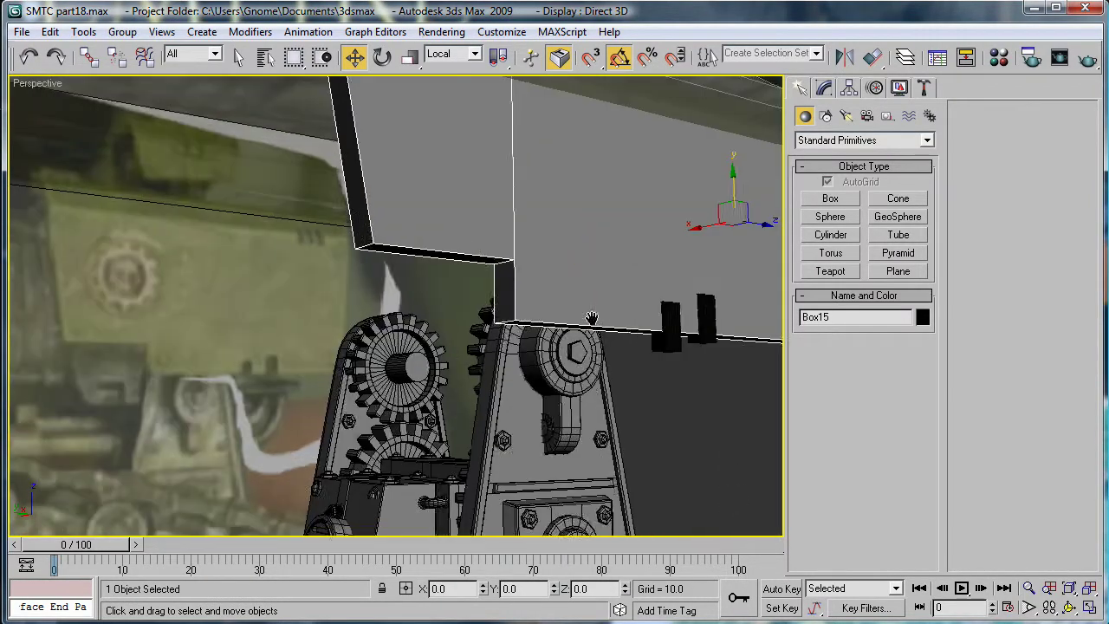
middle_drag(564, 321, 492, 407)
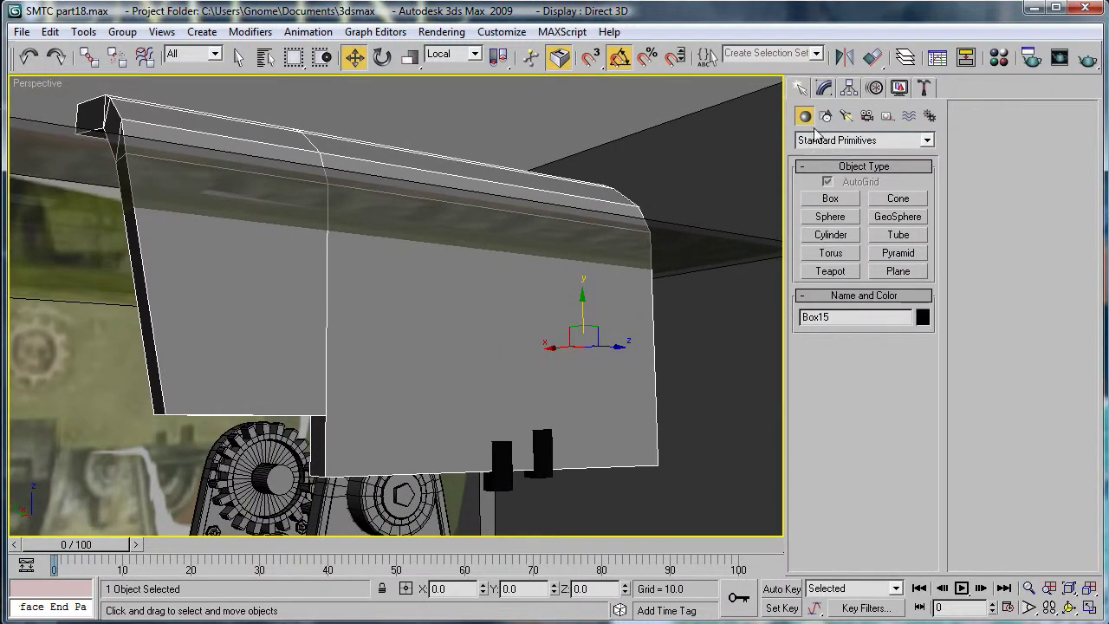
- Subtract both small boxes from the armour plate with ProBoolean to cut two notches in its lower edge
click(842, 140)
click(839, 176)
click(830, 289)
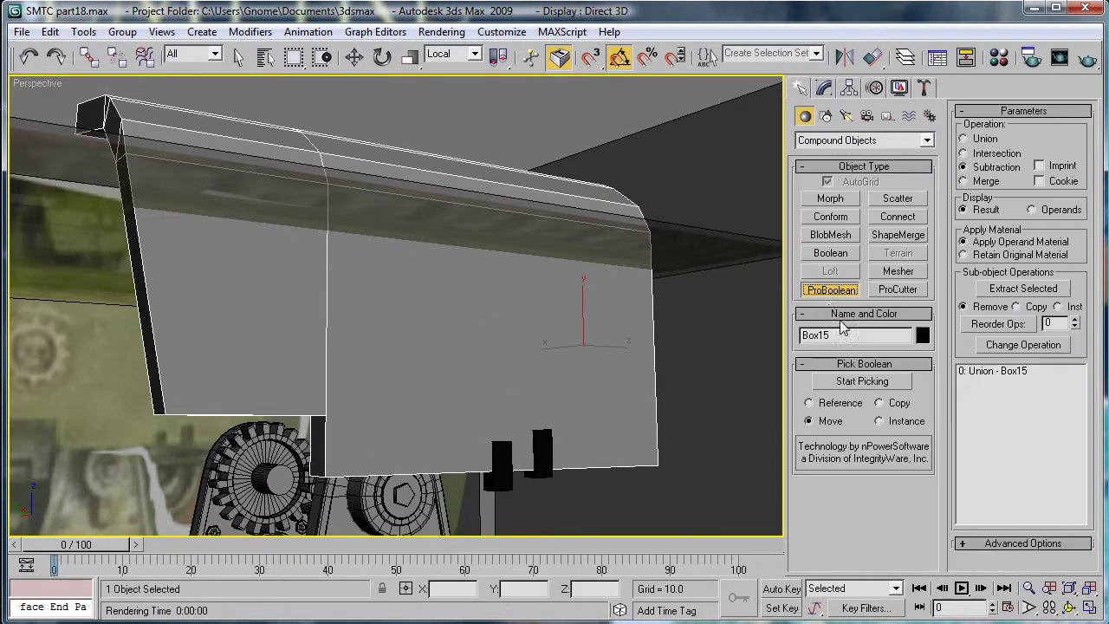
click(861, 379)
click(538, 451)
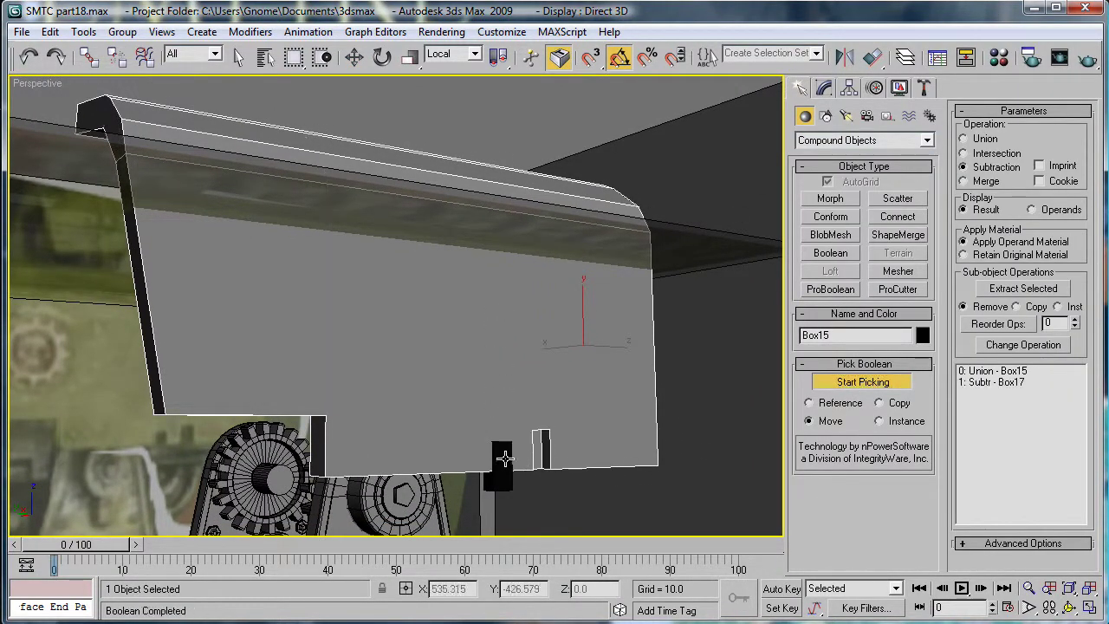
click(498, 459)
- Switch the armour plate to edge editing and add the shorter notch's inner corner edges to the selected notch outlines
click(817, 95)
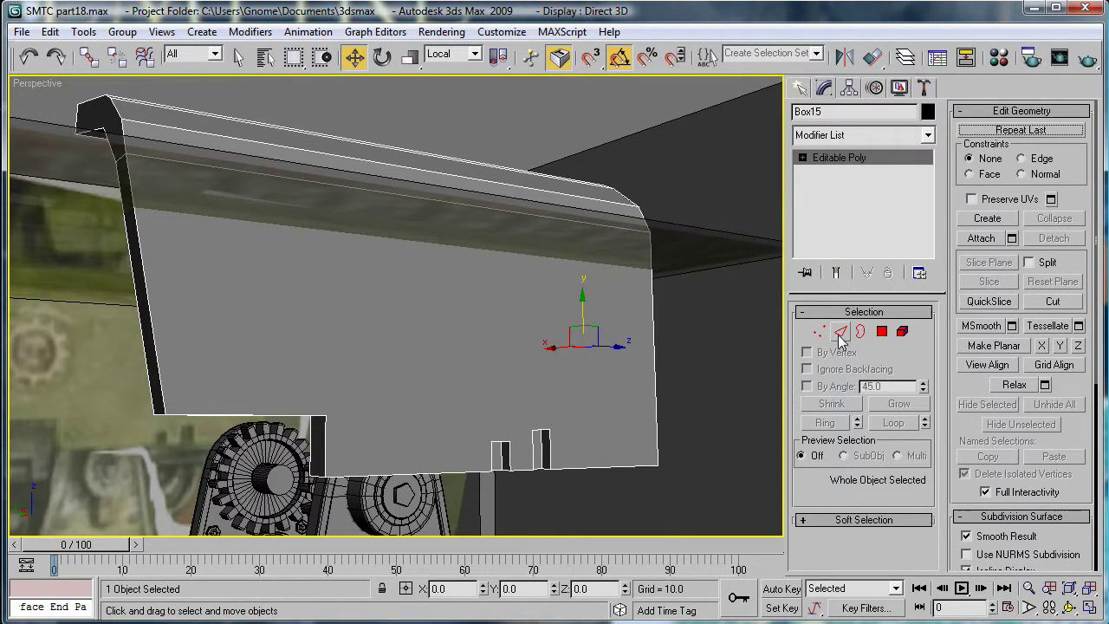
click(841, 333)
alt+middle_drag(633, 390, 615, 316)
scroll(599, 433, up, 4)
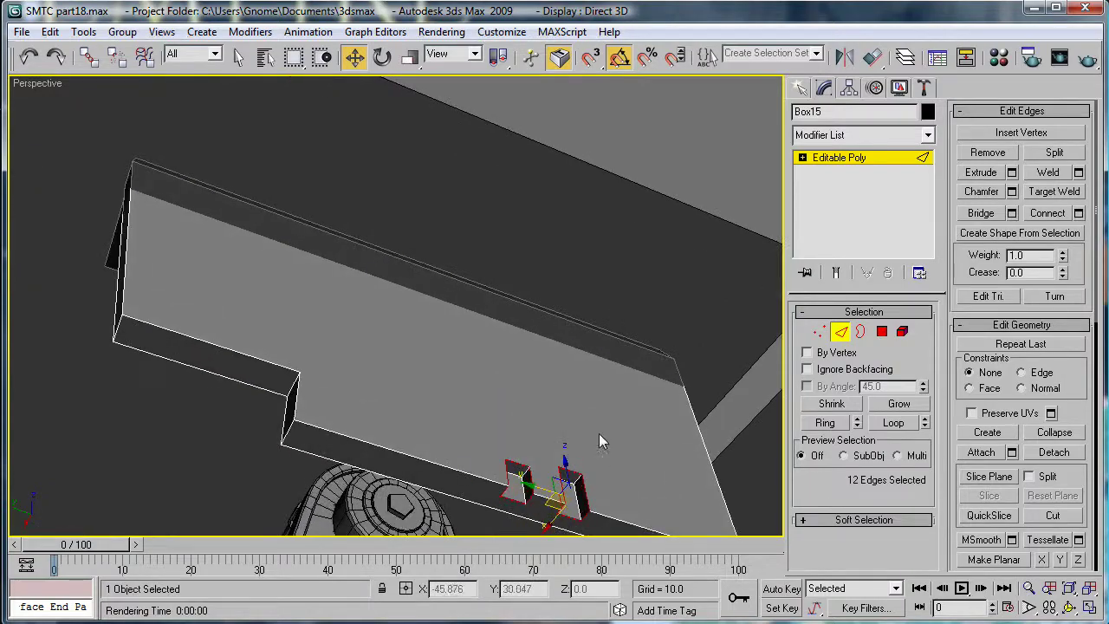
middle_drag(599, 434, 468, 82)
alt+middle_drag(563, 268, 488, 319)
scroll(488, 316, up, 2)
scroll(584, 255, up, 5)
middle_drag(584, 256, 555, 330)
scroll(555, 330, down, 2)
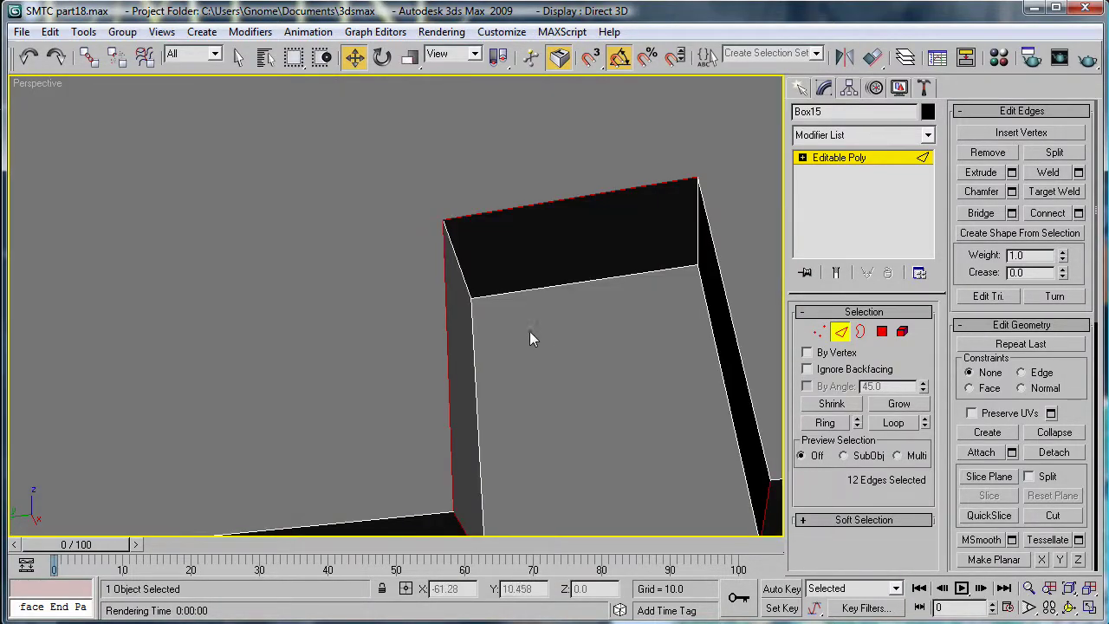
ctrl+click(465, 289)
ctrl+click(476, 322)
ctrl+click(654, 270)
ctrl+click(720, 300)
middle_drag(722, 295, 693, 312)
scroll(693, 317, down, 4)
ctrl+click(471, 321)
- Add the taller notch's remaining corner edges to the selection so both notches are fully covered
alt+middle_drag(567, 343, 549, 310)
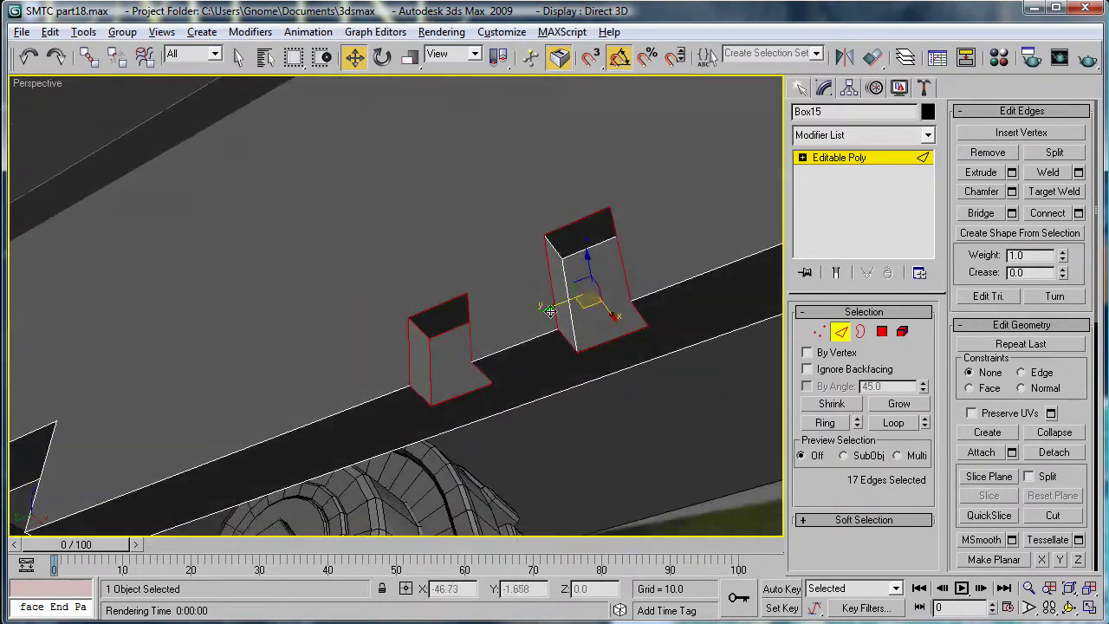
ctrl+click(589, 247)
ctrl+click(566, 280)
ctrl+click(556, 249)
alt+middle_drag(584, 265, 693, 385)
ctrl+click(616, 290)
ctrl+click(623, 261)
- Chamfer the selected notch edges by 0.19 with 1 segment
click(1012, 192)
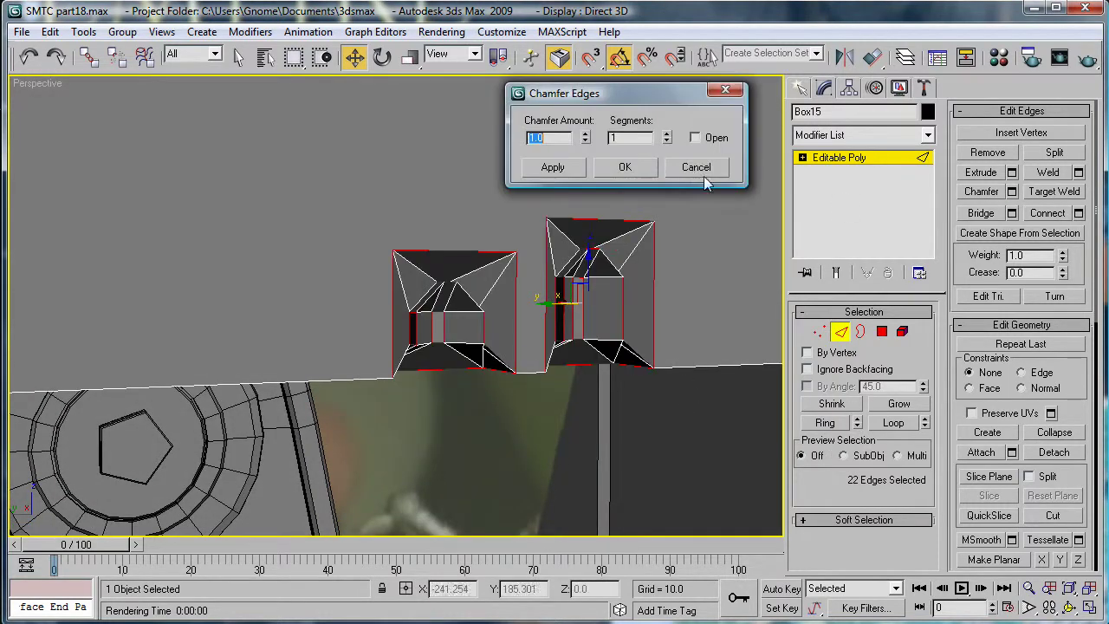
drag(586, 139, 618, 208)
alt+middle_drag(617, 208, 604, 260)
drag(586, 140, 586, 134)
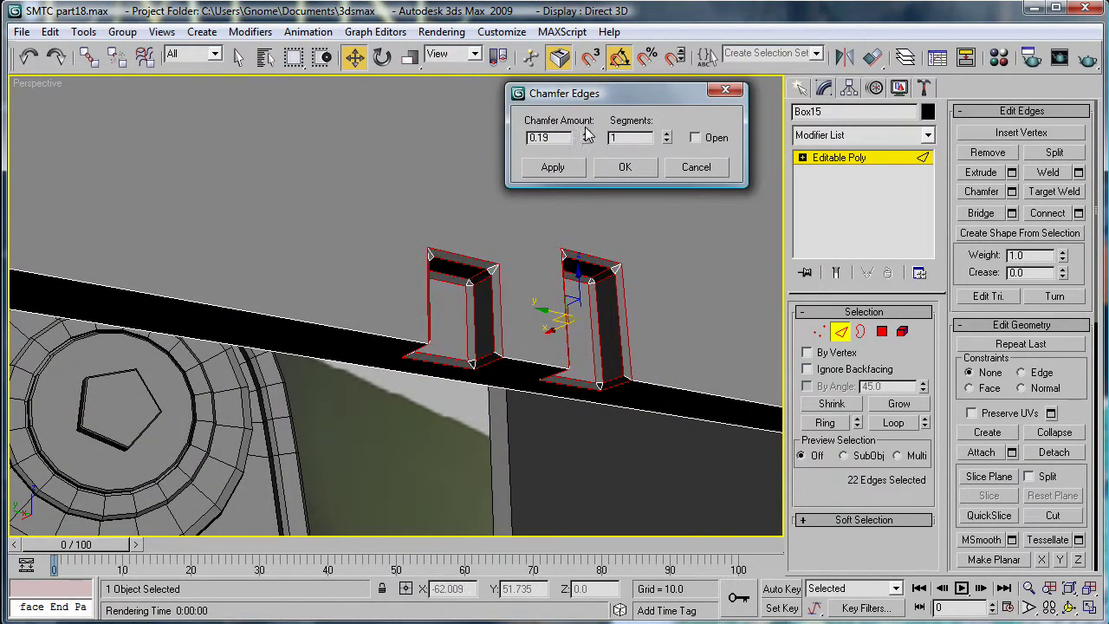
click(667, 134)
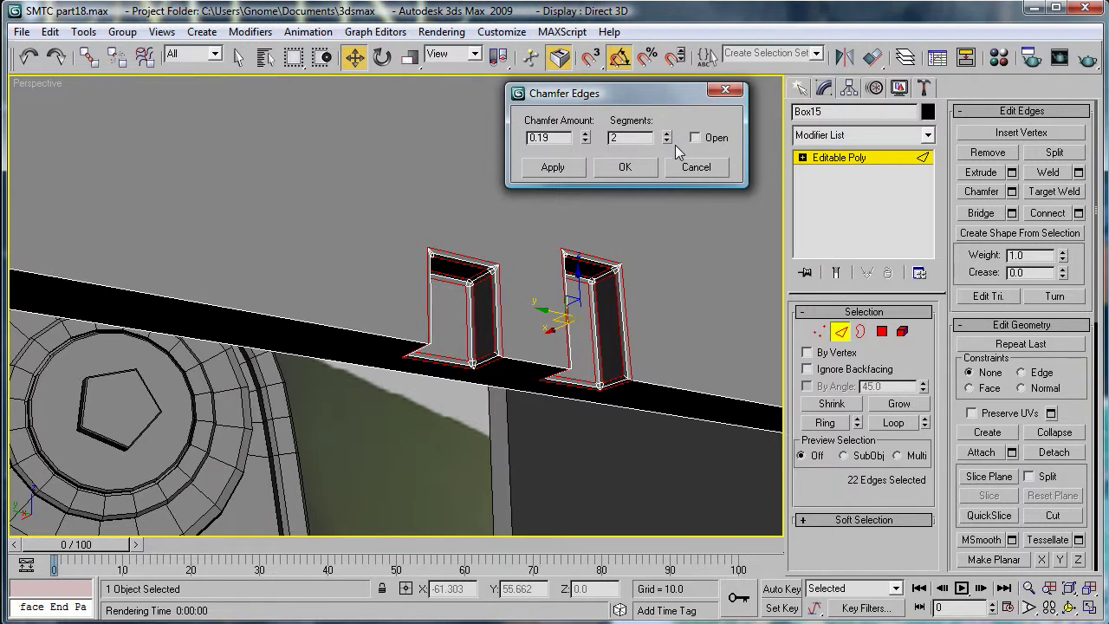
click(667, 141)
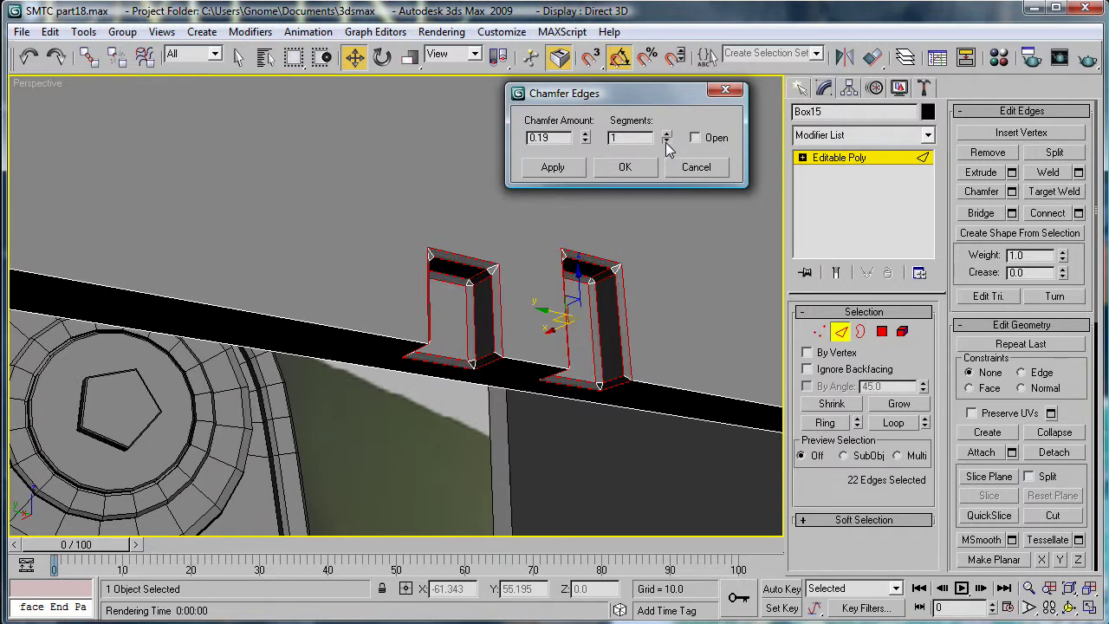
click(627, 171)
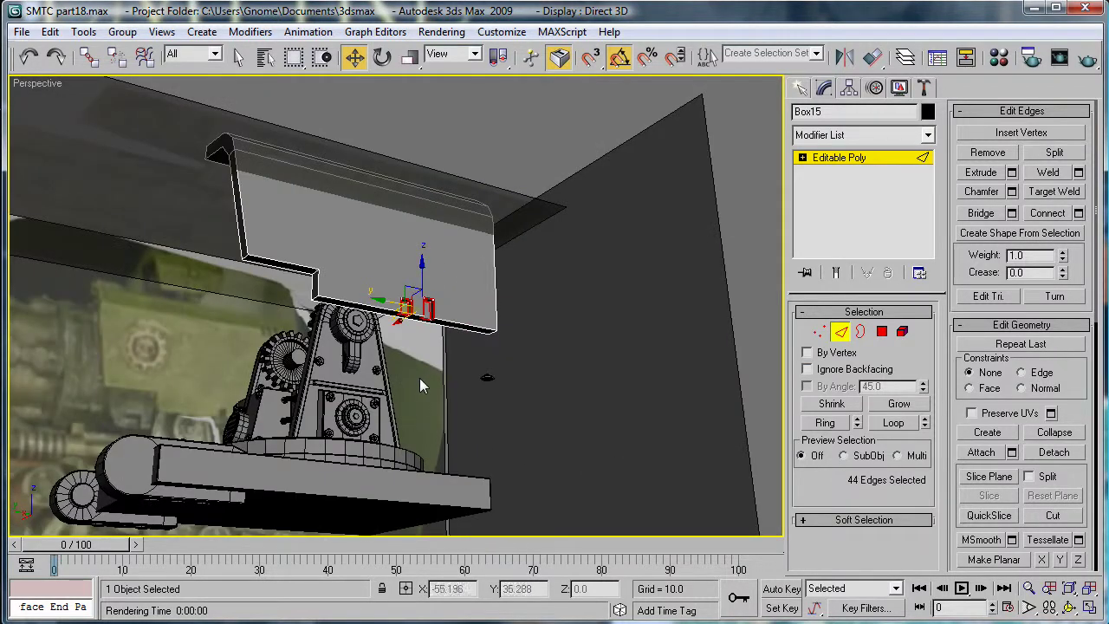
- Clear the edge selection and examine the armour plate from several sides, including the profile of its bent top
click(437, 360)
alt+middle_drag(437, 360, 459, 379)
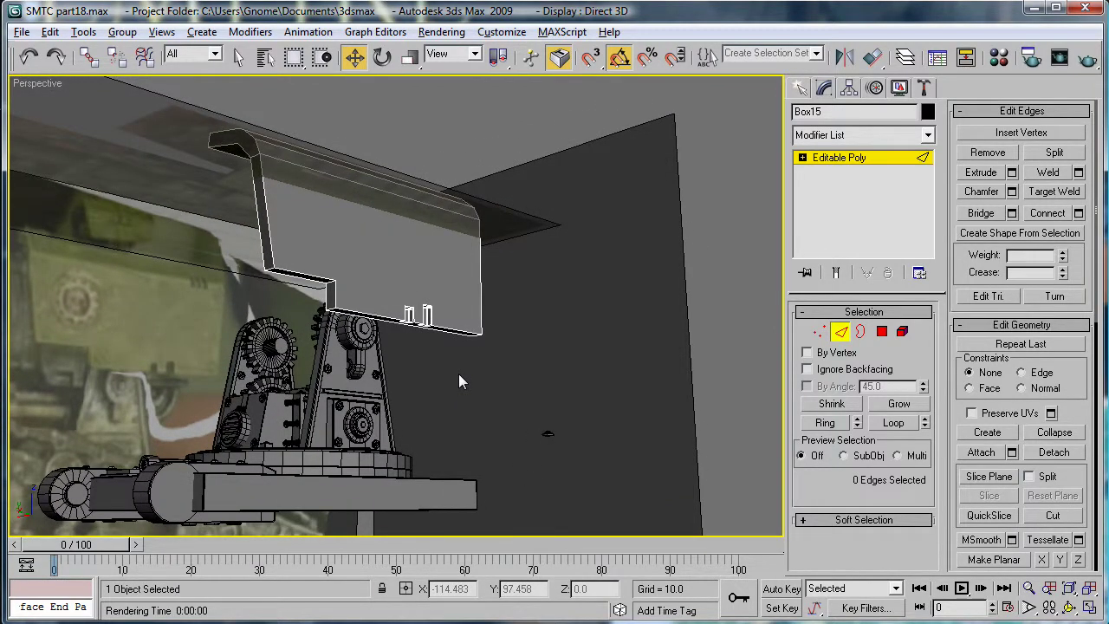
alt+middle_drag(459, 382, 369, 341)
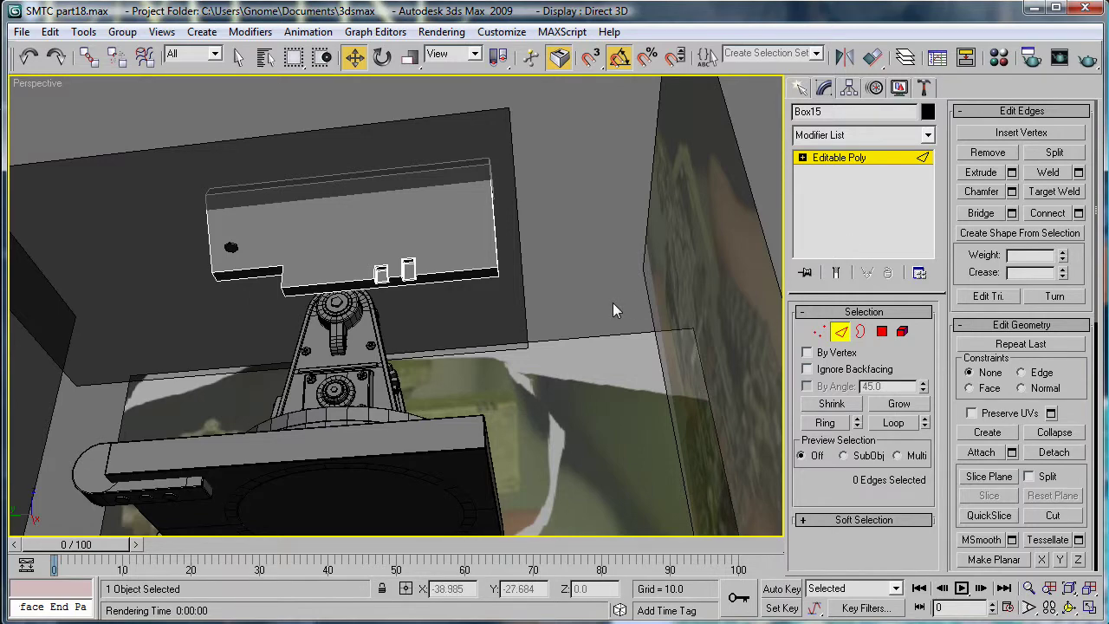
alt+middle_drag(613, 303, 498, 408)
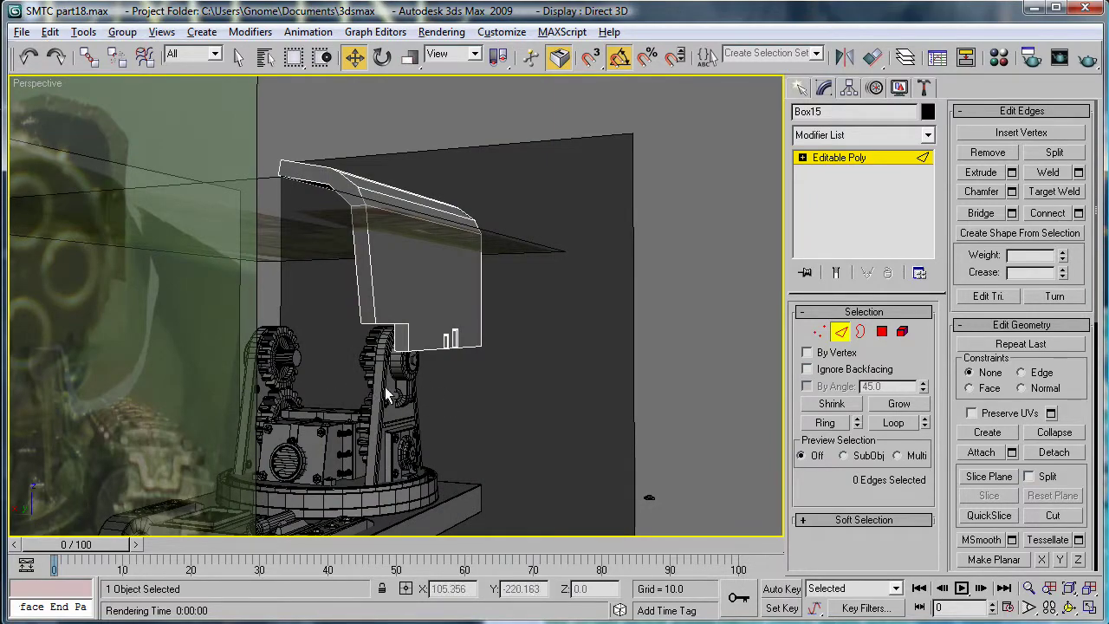
alt+middle_drag(439, 381, 475, 426)
scroll(475, 426, up, 3)
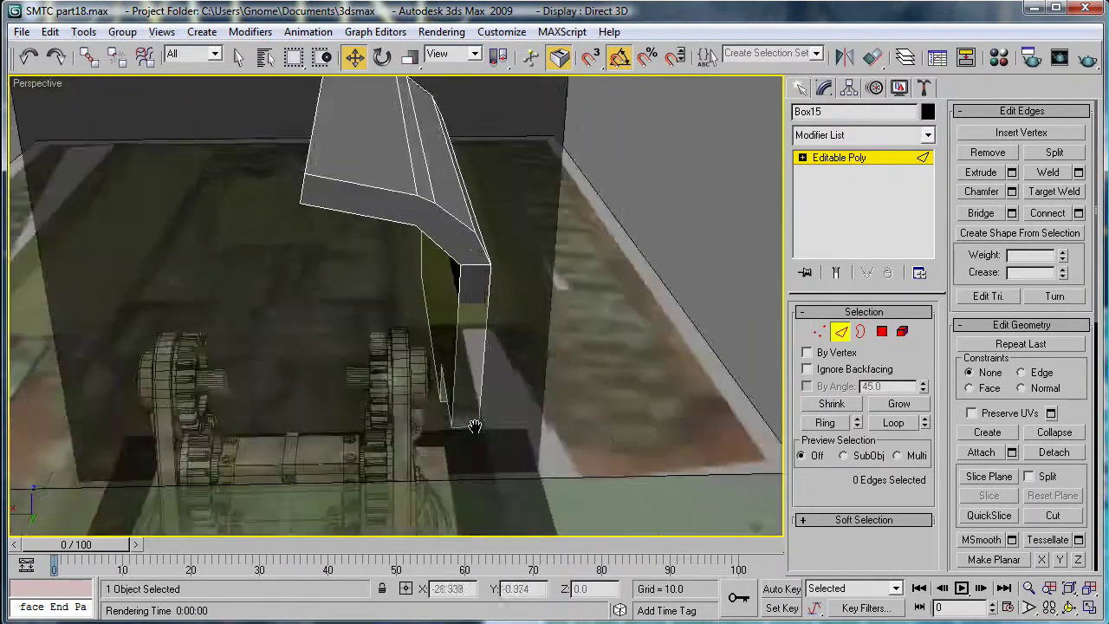
alt+middle_drag(482, 268, 222, 277)
- Cut an edge across the plate's end face at the upper bend, joining the outer corner to the inner corner
click(837, 159)
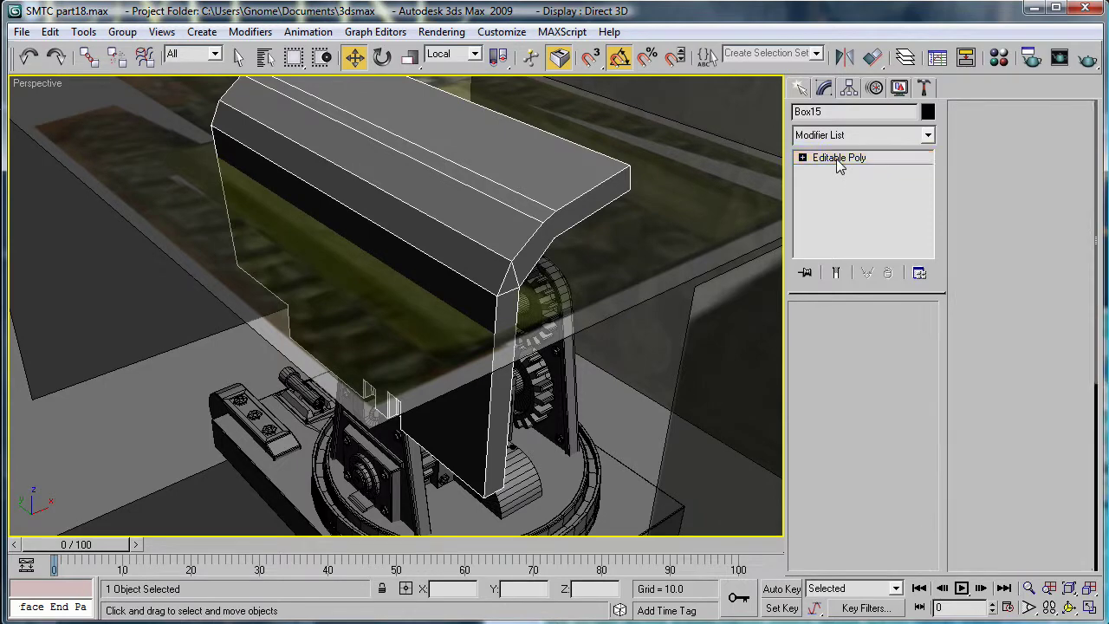
alt+middle_drag(446, 211, 472, 226)
click(1051, 302)
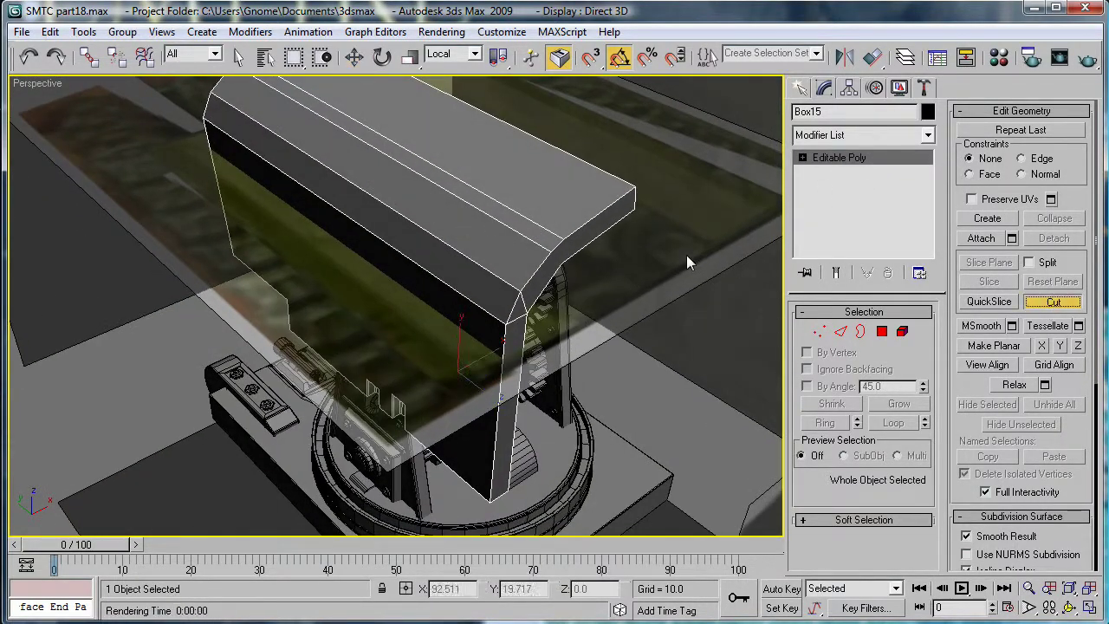
click(563, 243)
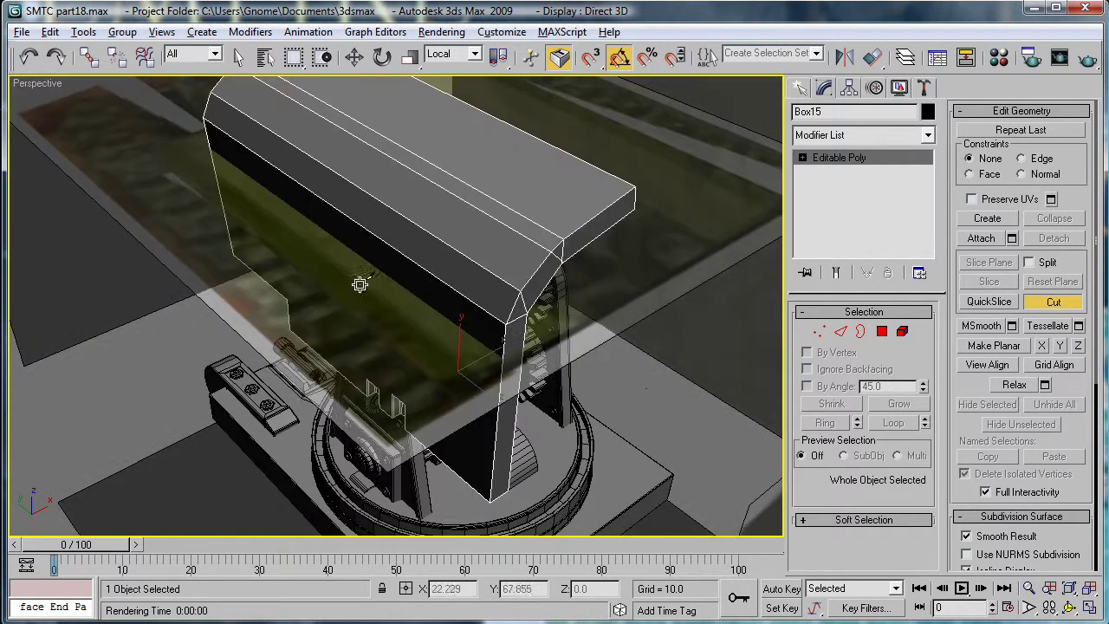
alt+middle_drag(367, 285, 607, 268)
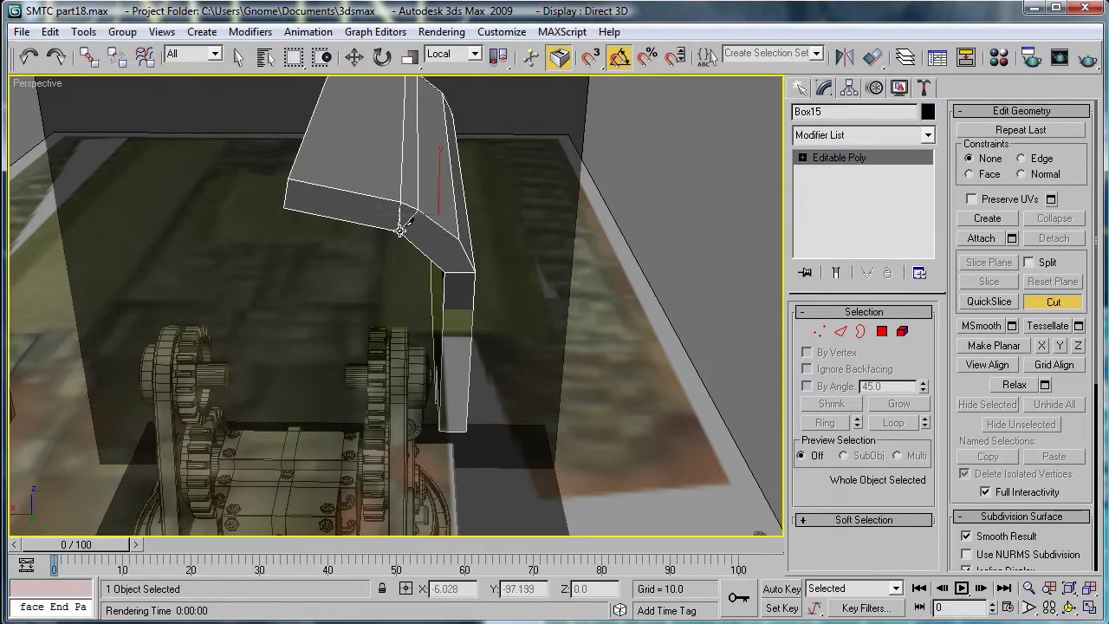
click(400, 230)
right_click(439, 247)
alt+middle_drag(490, 251, 480, 224)
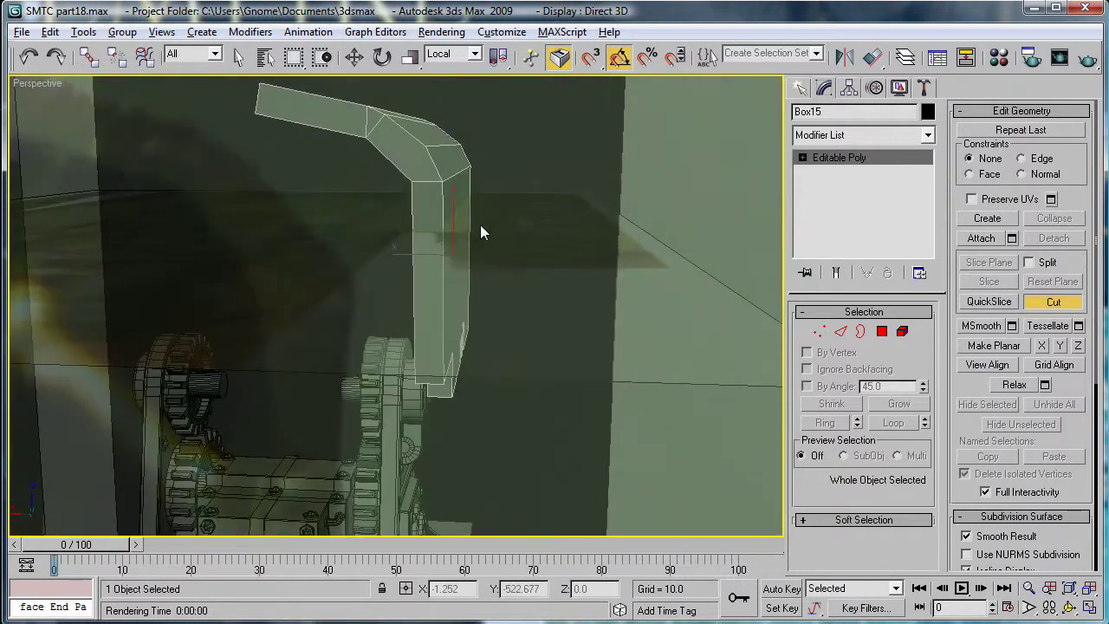
click(428, 149)
alt+middle_drag(611, 175, 256, 228)
- Remove the stray edge crossing the plate's inner lip face along with the leftover vertices at its two ends
click(802, 158)
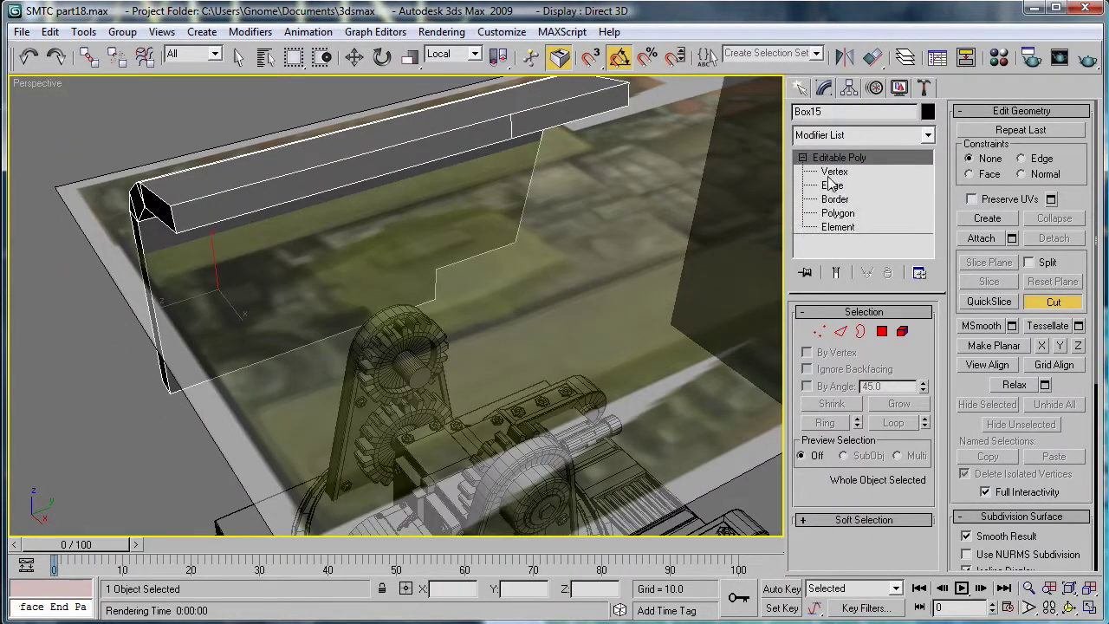
click(832, 186)
key(w)
click(509, 121)
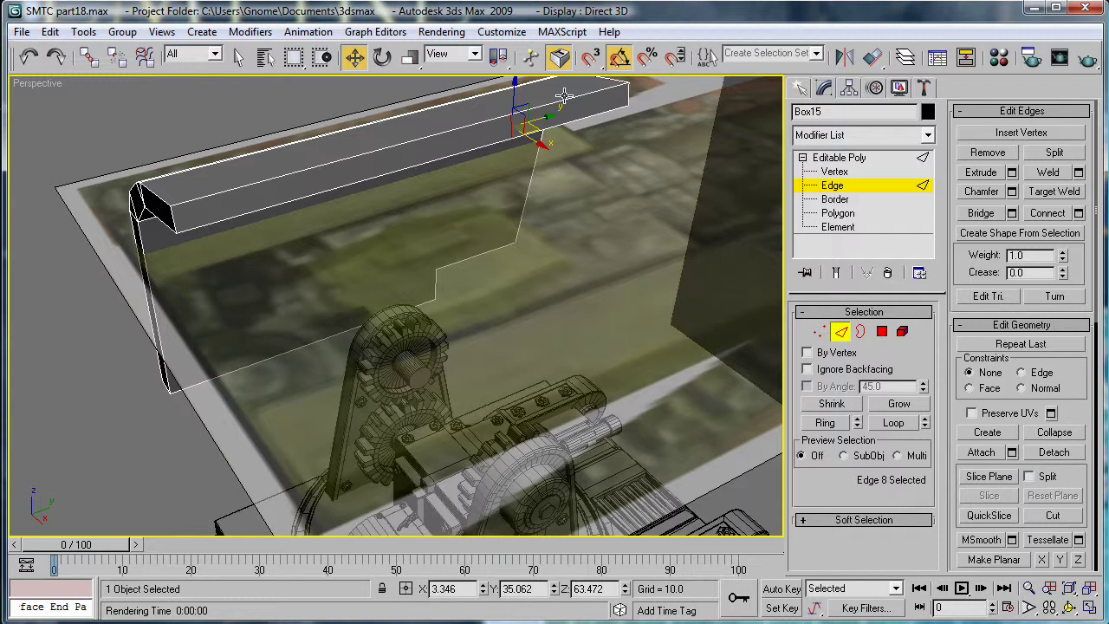
key(Delete)
click(541, 131)
click(555, 159)
click(827, 172)
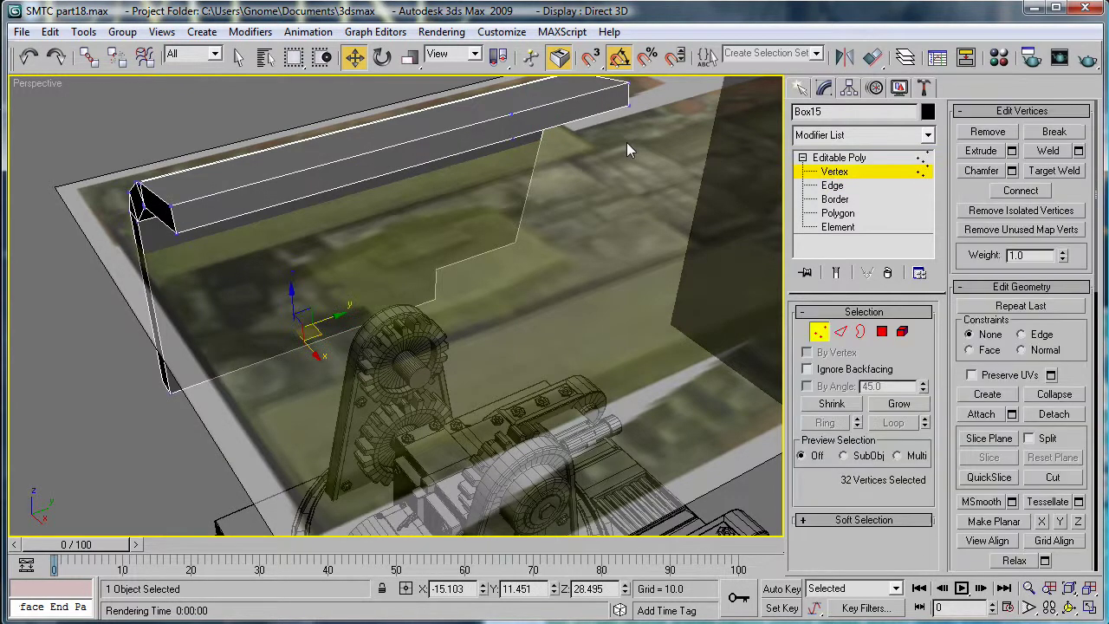
click(510, 111)
click(583, 161)
click(512, 137)
click(532, 189)
middle_drag(425, 222, 706, 174)
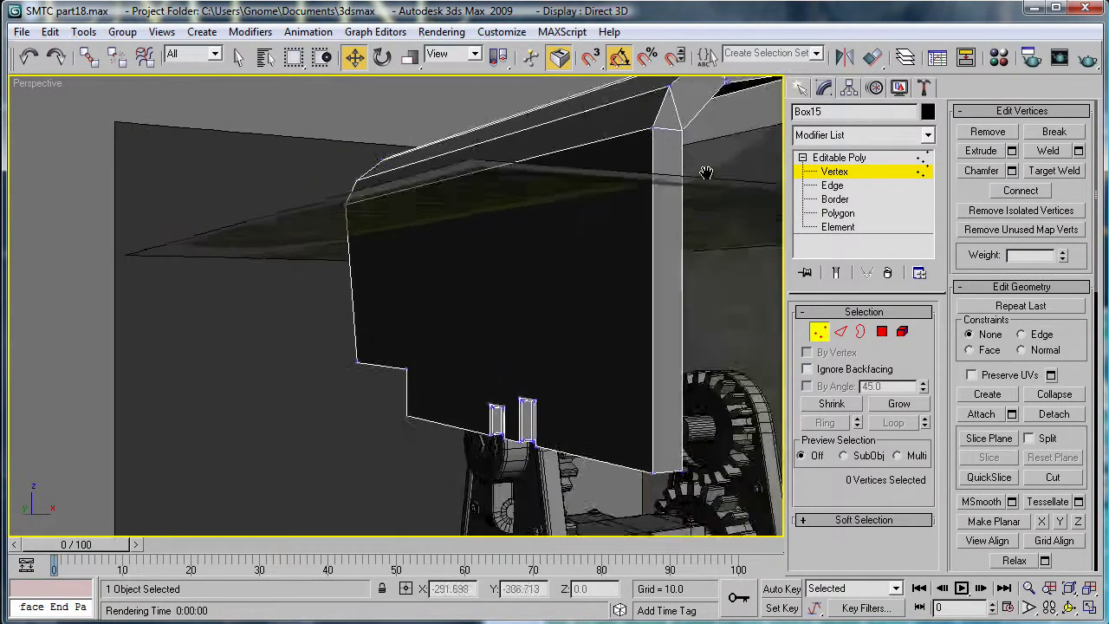
alt+middle_drag(709, 167, 488, 296)
scroll(570, 243, up, 2)
alt+middle_drag(570, 242, 524, 283)
scroll(519, 282, down, 3)
scroll(485, 300, up, 3)
scroll(589, 307, down, 3)
alt+middle_drag(567, 299, 545, 276)
click(1054, 171)
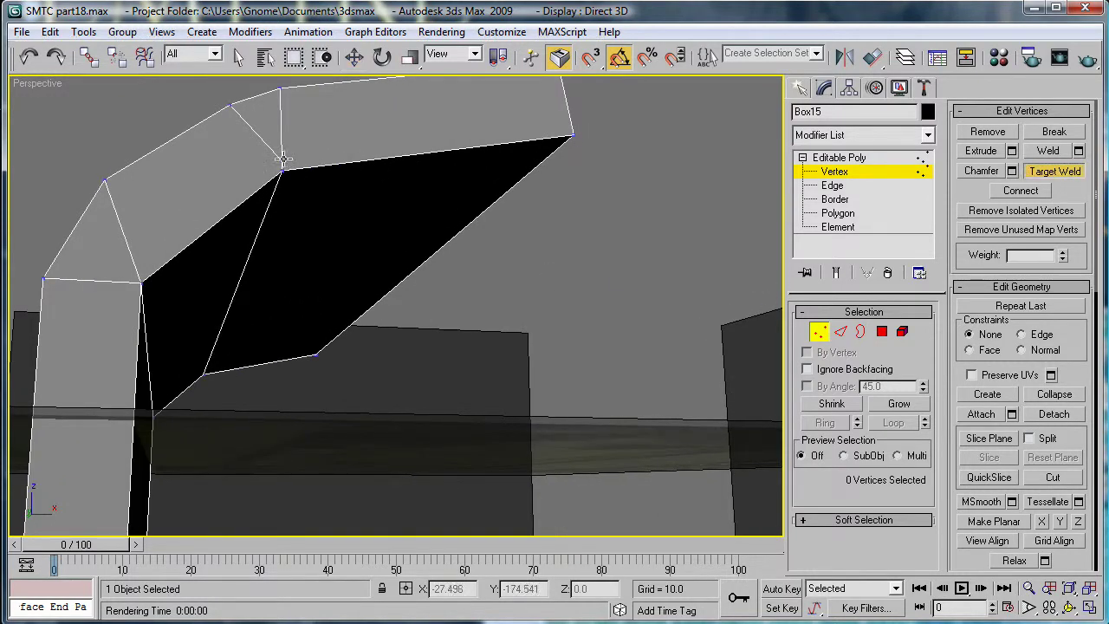
right_click(309, 184)
alt+middle_drag(116, 240, 367, 231)
scroll(349, 350, down, 3)
middle_drag(349, 350, 238, 154)
- Select the outer edge loop on the plate end nearest the notches and add the lip's underside edge
click(830, 186)
alt+middle_drag(498, 238, 396, 293)
scroll(396, 293, down, 4)
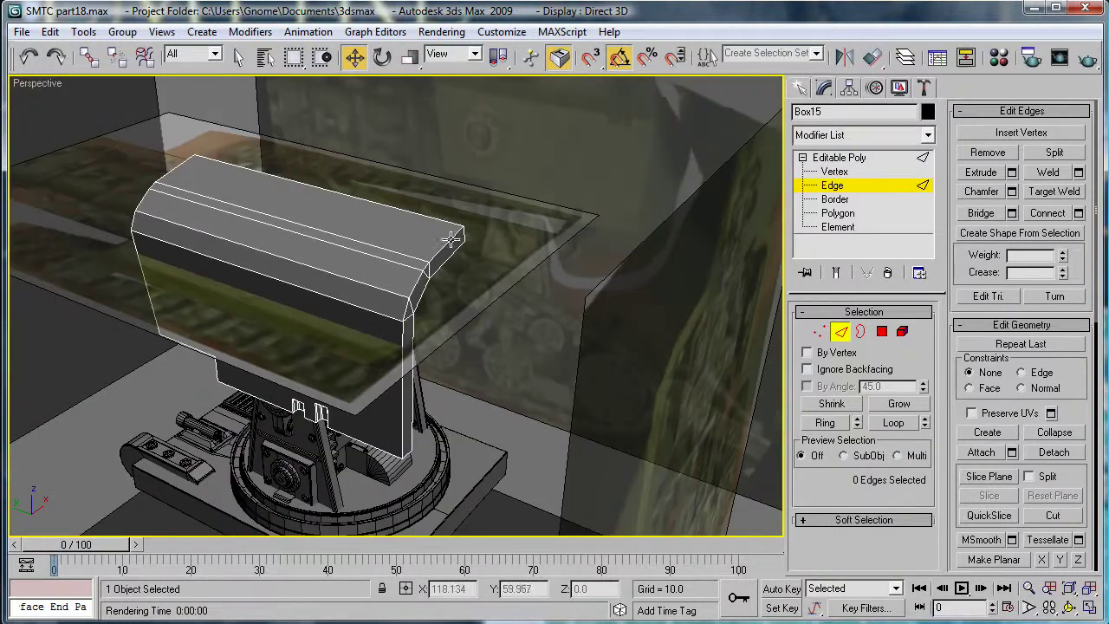
click(447, 238)
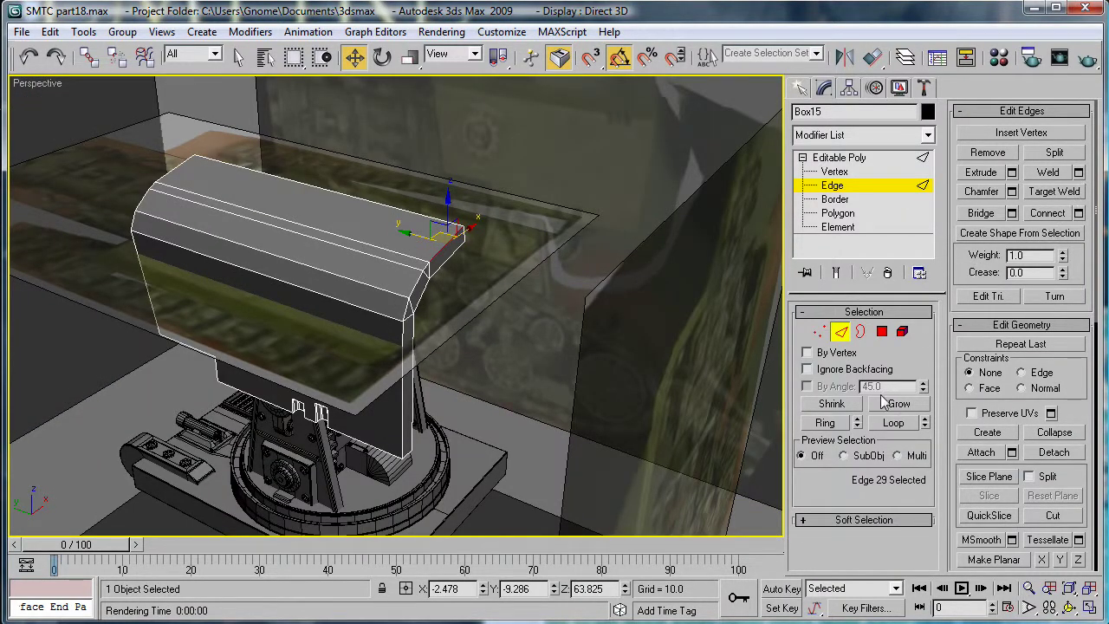
click(893, 422)
alt+middle_drag(750, 403, 485, 360)
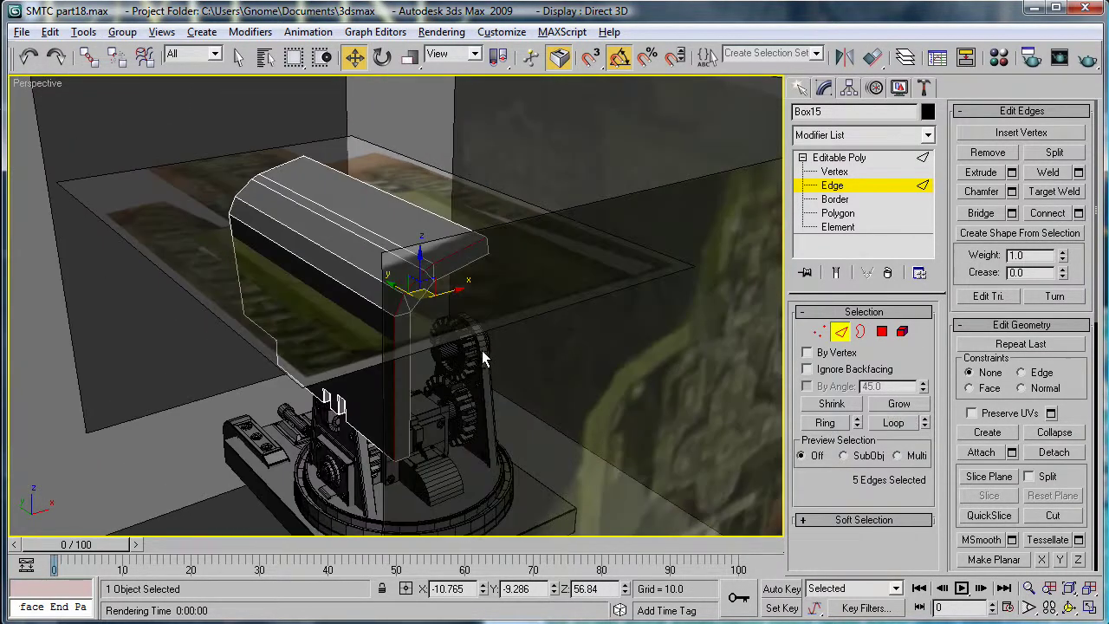
ctrl+click(452, 271)
click(893, 422)
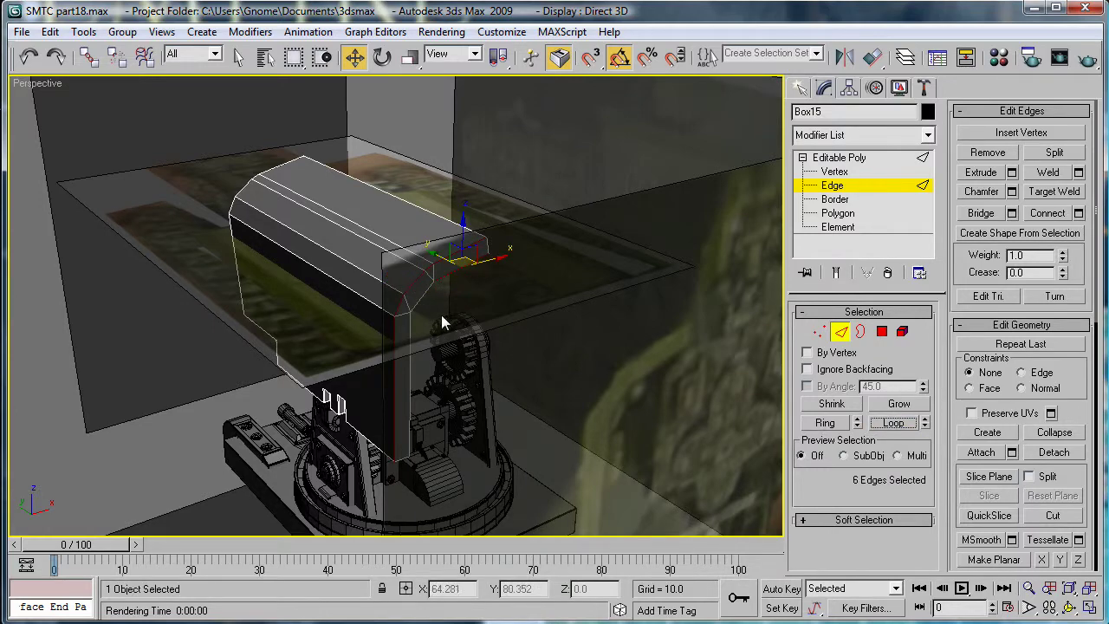
- Extend the edge selection with the outer profile loop of the plate's opposite end and the bordering lip edges
alt+middle_drag(465, 299, 574, 305)
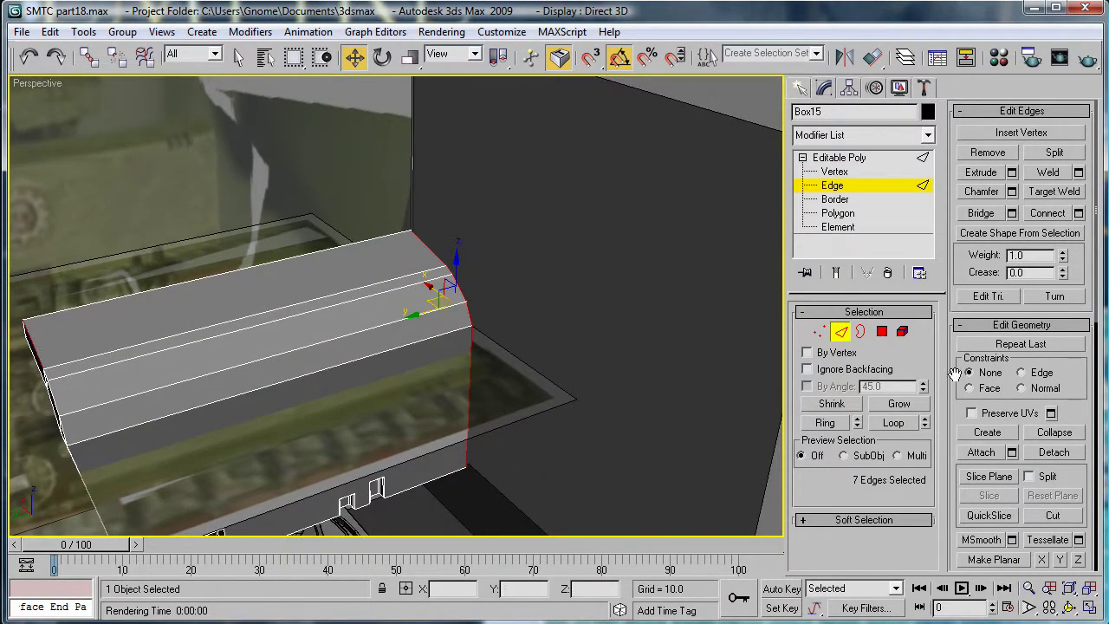
click(923, 418)
alt+middle_drag(160, 407, 344, 376)
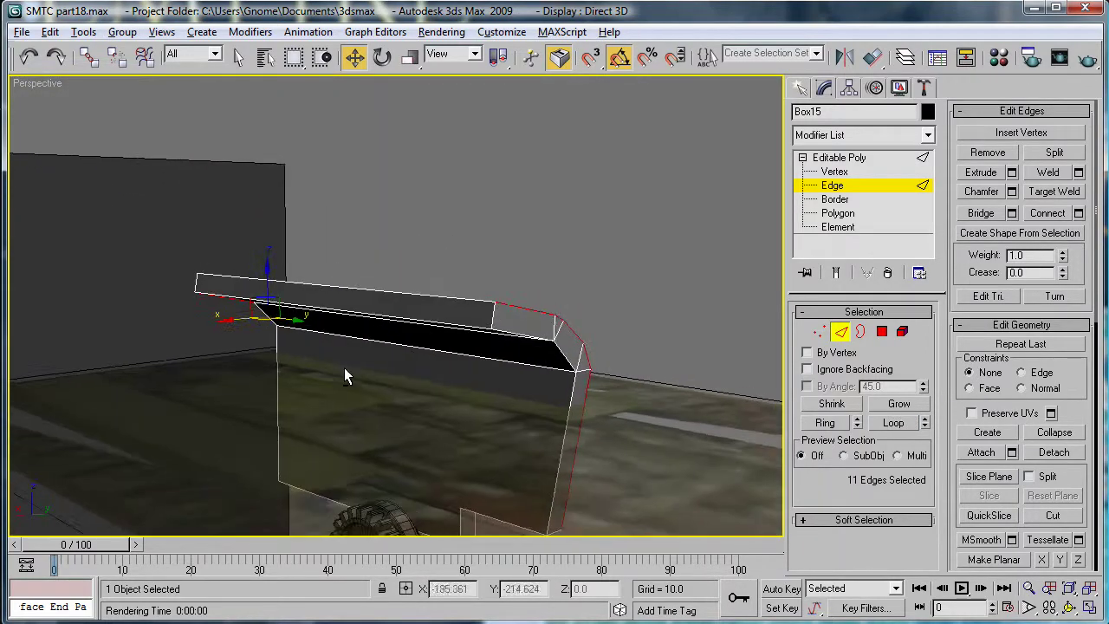
ctrl+click(464, 298)
ctrl+click(464, 323)
ctrl+click(489, 317)
alt+middle_drag(502, 347, 452, 342)
alt+click(410, 337)
ctrl+click(304, 318)
ctrl+click(413, 366)
- Add the inner bend edge and the inner vertical edge of the plate's end face to the selection
scroll(395, 321, up, 5)
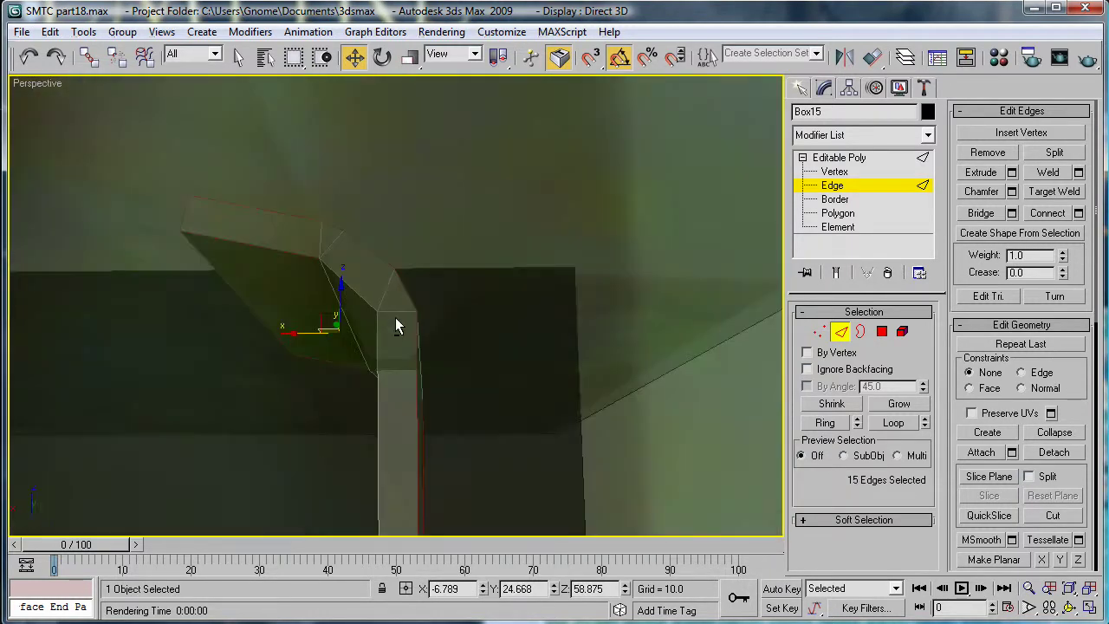
scroll(369, 302, down, 3)
middle_drag(354, 322, 371, 306)
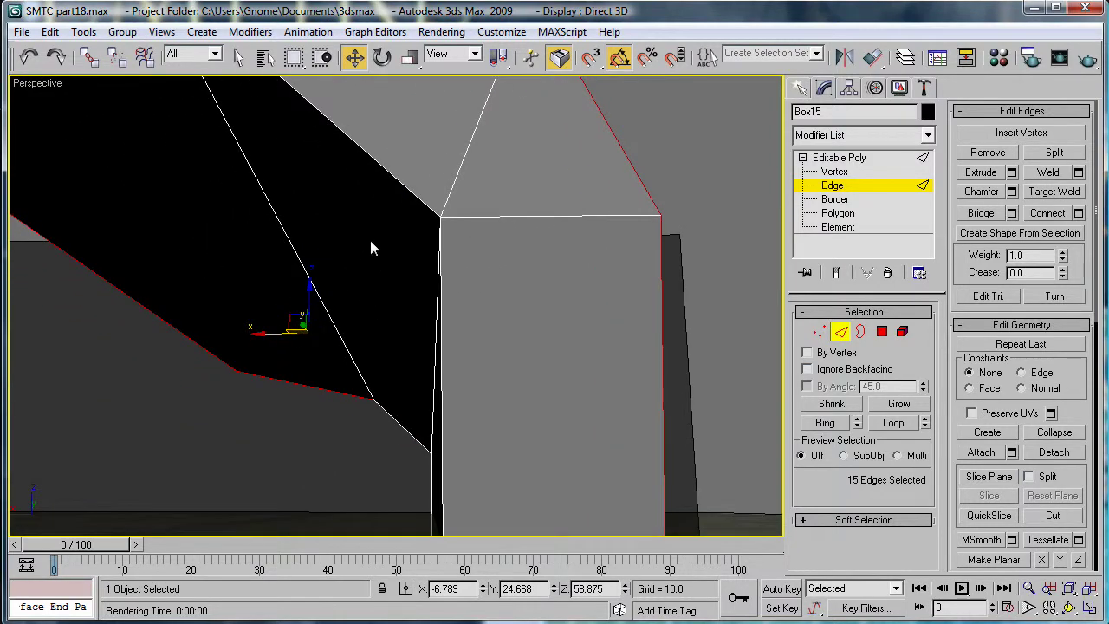
ctrl+click(409, 192)
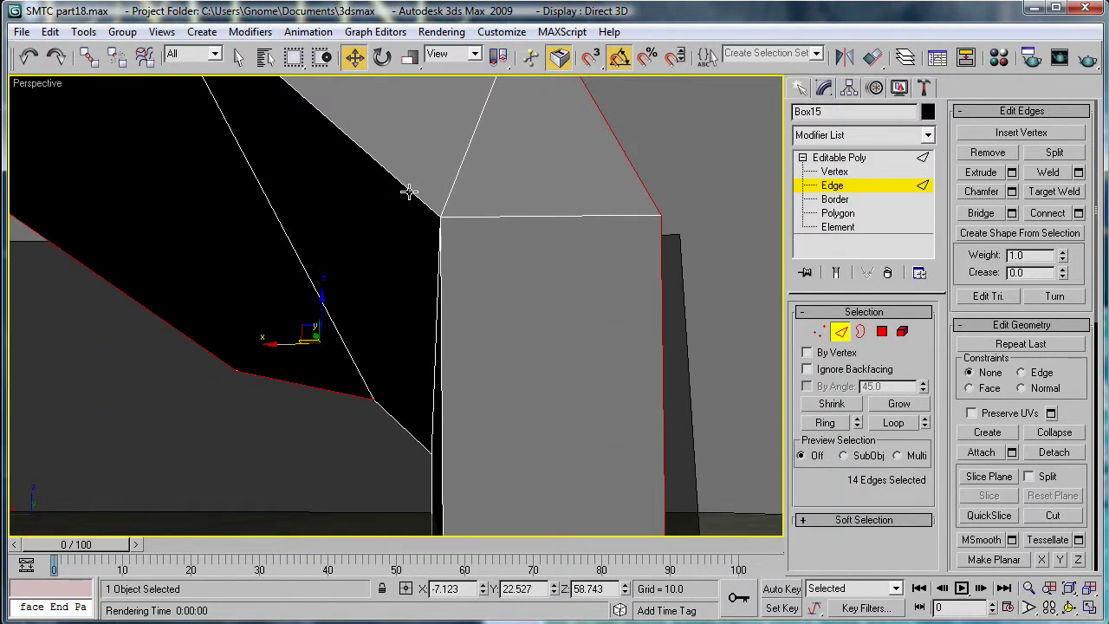
ctrl+click(408, 190)
ctrl+click(443, 262)
scroll(446, 269, down, 10)
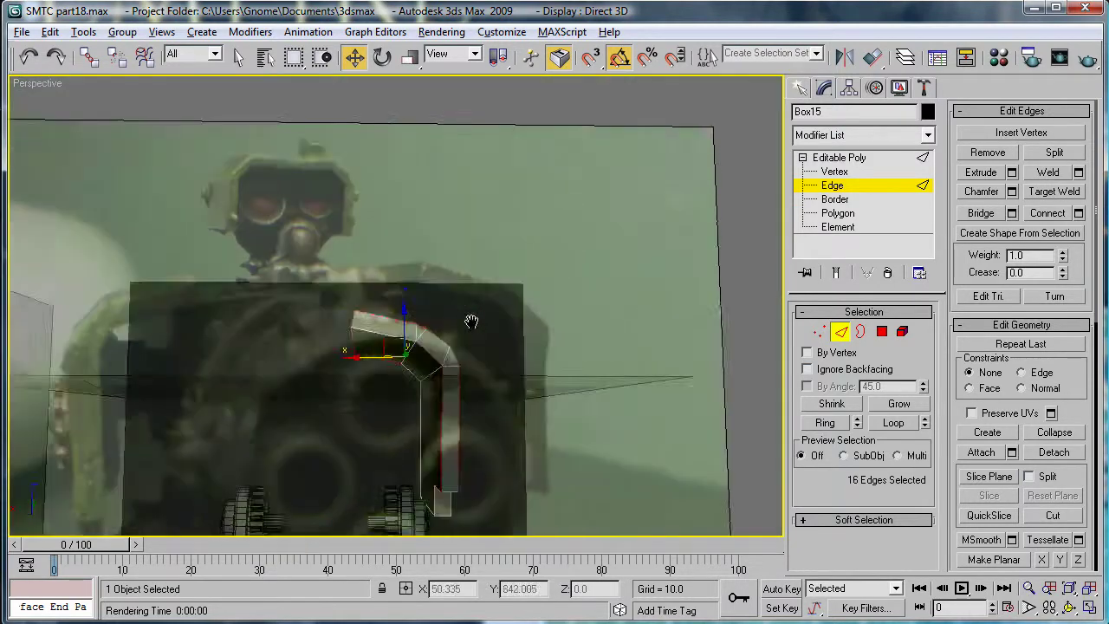
- Add the vertical edges and the inner corner edge of the stepped cut in the plate's lower edge to the selection
ctrl+click(508, 394)
alt+middle_drag(507, 396, 473, 278)
scroll(473, 279, up, 8)
scroll(502, 376, up, 2)
alt+middle_drag(502, 376, 473, 340)
ctrl+click(328, 346)
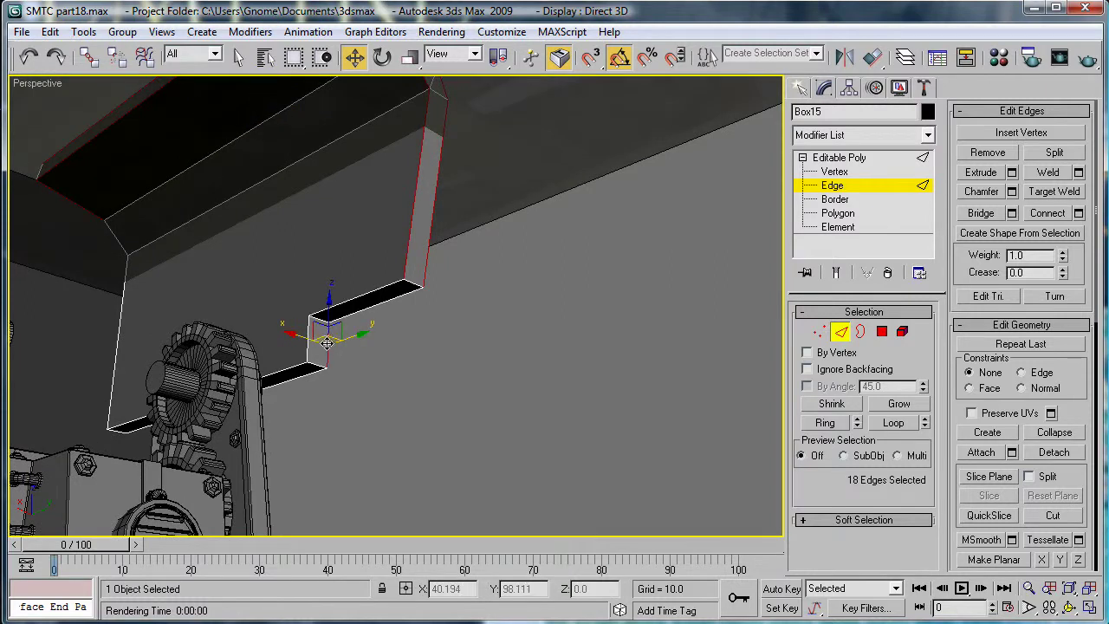
ctrl+click(308, 335)
ctrl+click(320, 322)
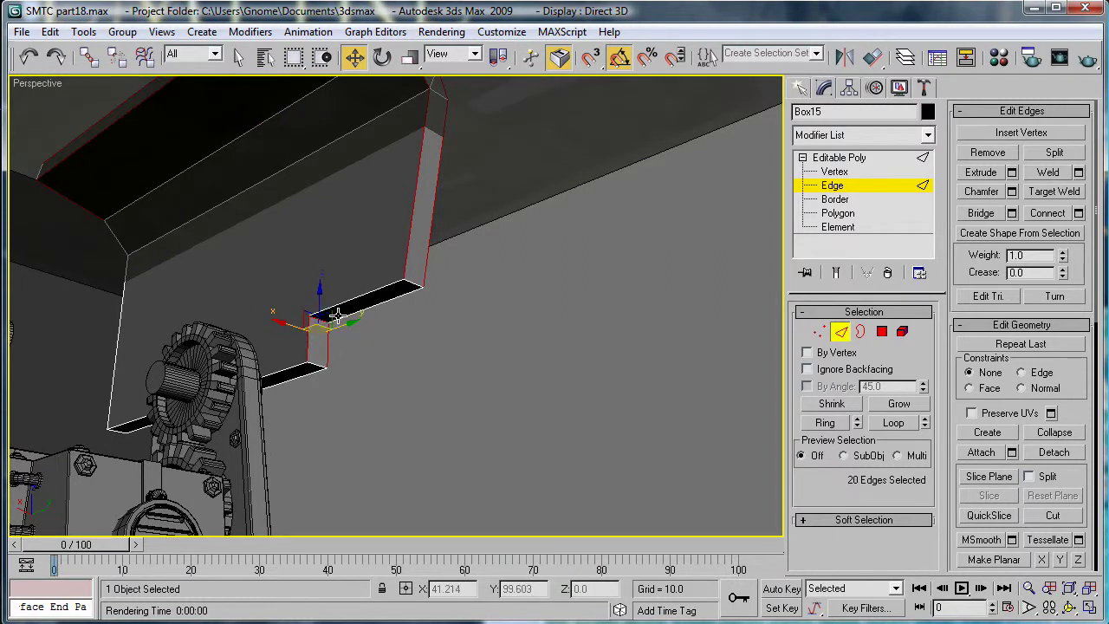
- Extend the edge selection with the plate's underside edges and corner edges on both sides of the stepped cut
ctrl+click(342, 314)
ctrl+click(370, 295)
ctrl+click(412, 283)
ctrl+click(299, 368)
ctrl+click(305, 373)
ctrl+click(317, 366)
alt+middle_drag(316, 366, 386, 196)
ctrl+click(387, 195)
- Add the remaining vertical edge, bottom corner edge and adjoining lip edges at the plate's opposite end to the selection
middle_drag(497, 169, 403, 322)
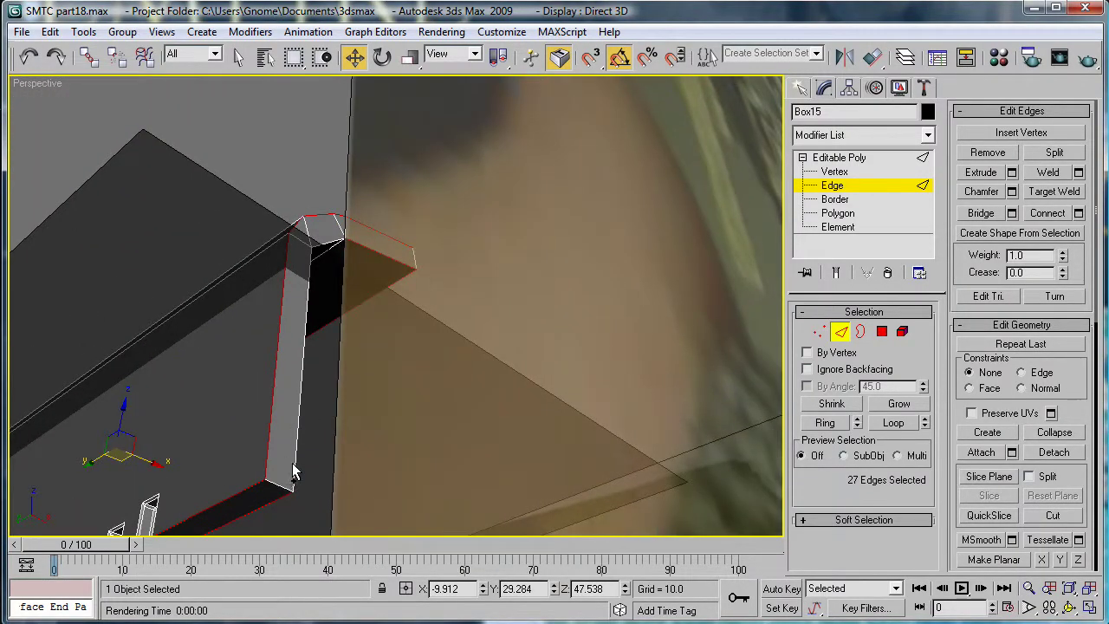
ctrl+click(293, 464)
ctrl+click(273, 485)
alt+middle_drag(318, 404, 307, 338)
ctrl+click(300, 335)
ctrl+click(413, 289)
- Inspect the edge selection along the plate's underside around the two small notches
alt+middle_drag(347, 211, 315, 136)
scroll(481, 168, up, 5)
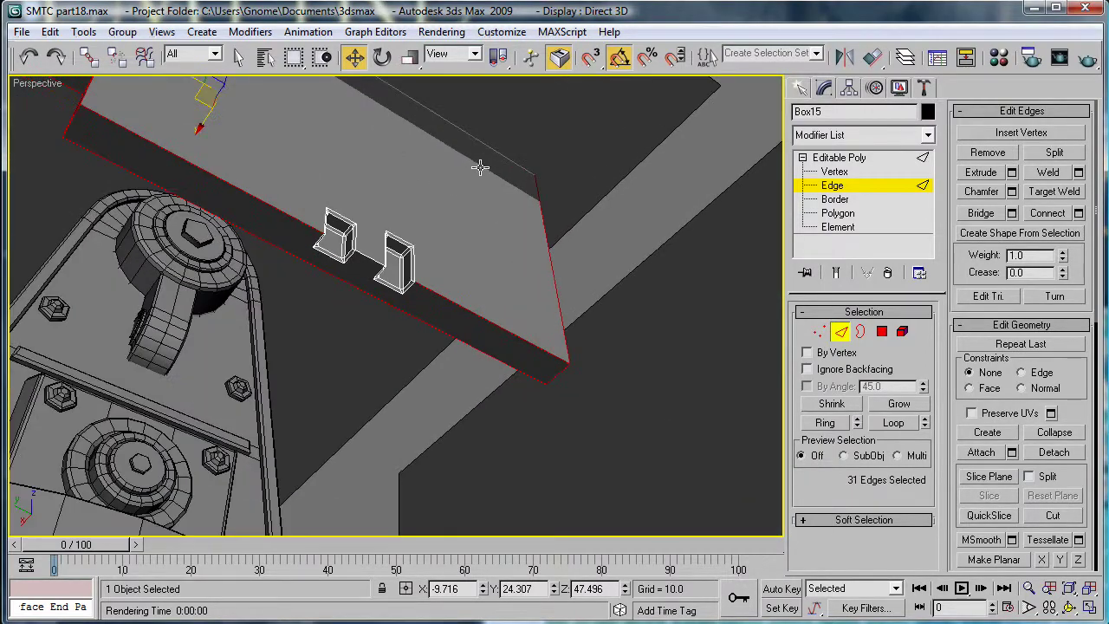
middle_drag(469, 193, 499, 227)
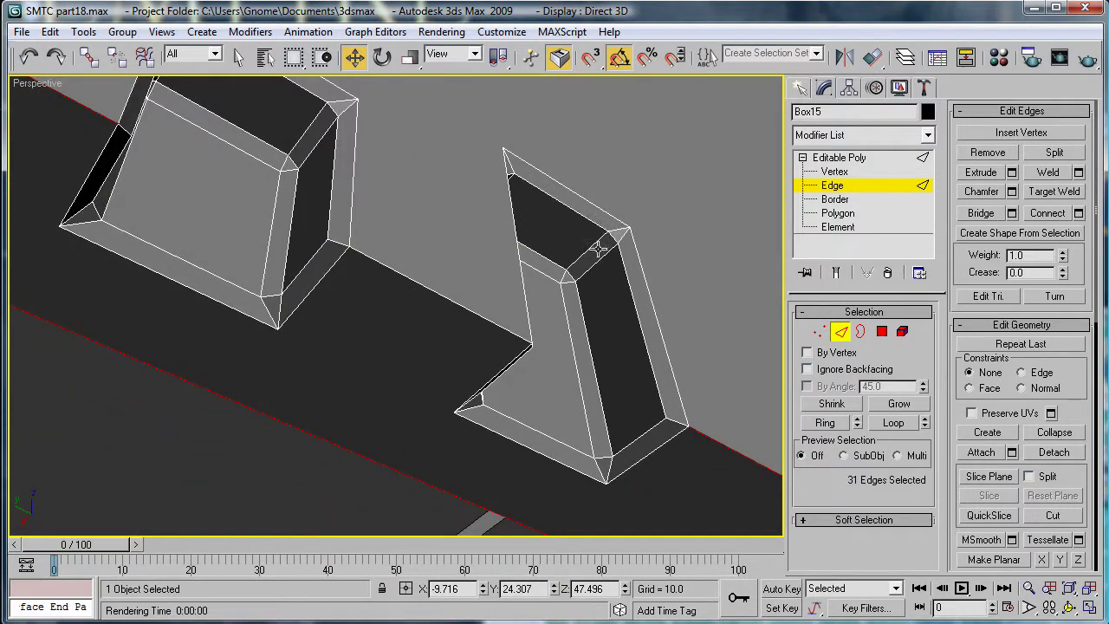
scroll(599, 251, down, 5)
alt+middle_drag(598, 251, 468, 344)
scroll(413, 289, up, 5)
scroll(468, 344, down, 3)
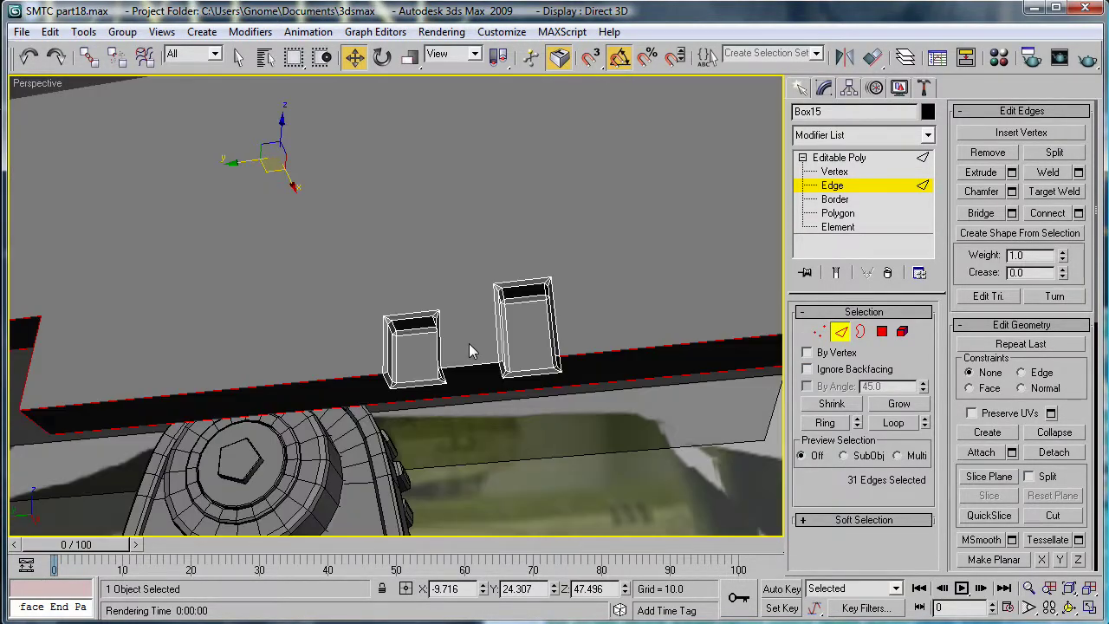
- Chamfer the selected outline edges by 0.28 with 2 segments
click(1012, 192)
alt+middle_drag(462, 297, 531, 201)
drag(587, 141, 586, 133)
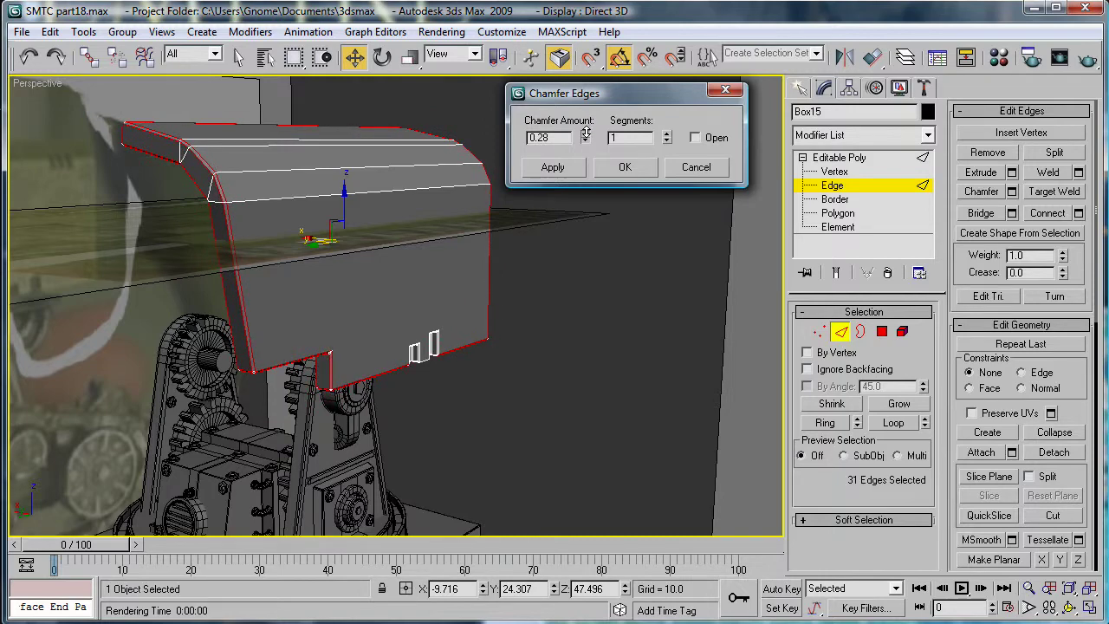
click(669, 133)
middle_drag(265, 171, 399, 314)
scroll(317, 225, up, 3)
click(624, 167)
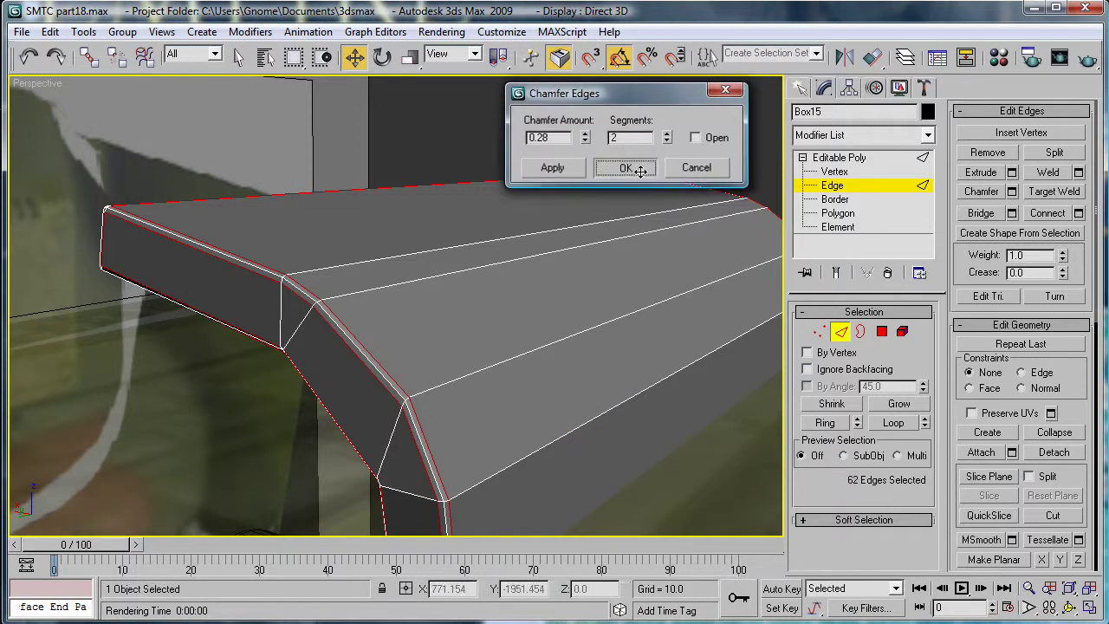
- Leave edge editing and examine the whole chamfered plate against the reference images
click(845, 158)
click(649, 134)
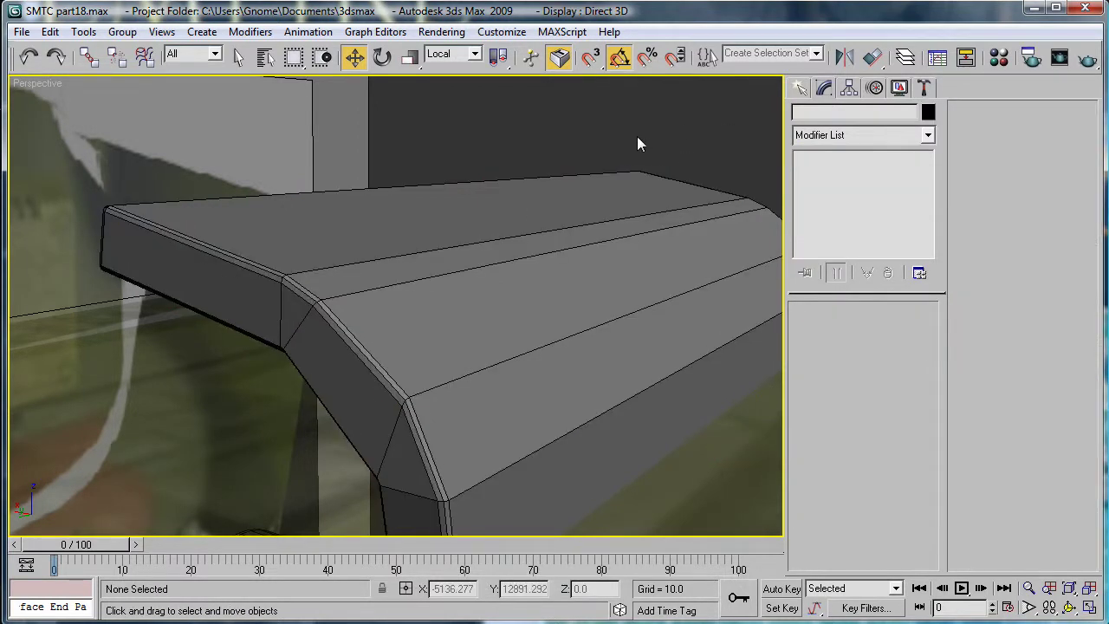
scroll(637, 136, down, 6)
alt+middle_drag(579, 291, 406, 334)
click(471, 354)
key(z)
scroll(471, 351, down, 3)
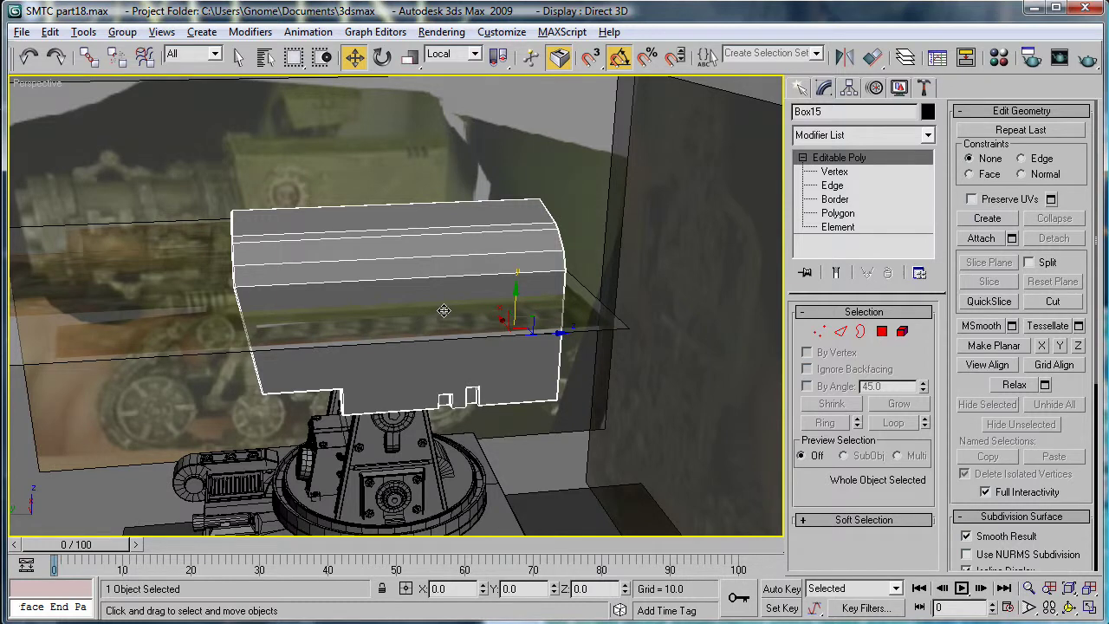
mouse_move(469, 289)
alt+middle_down()
mouse_move(478, 305)
mouse_move(481, 295)
alt+middle_up()
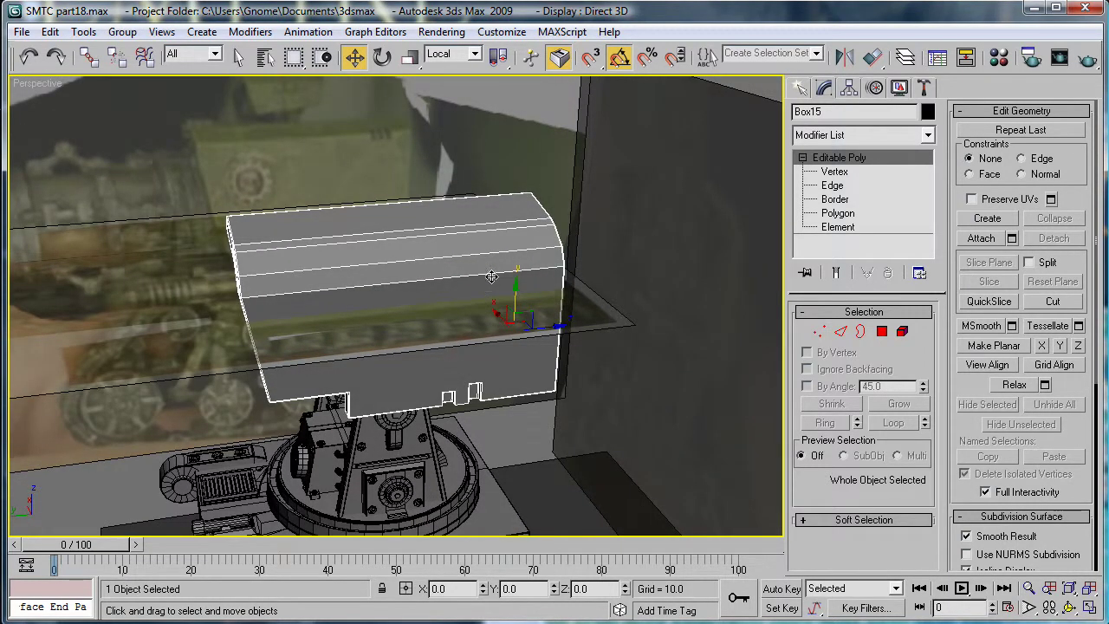
- Select the two long edges bordering the lowest angled strip of the plate's bend
key(l)
key(alt+x)
middle_drag(548, 148, 522, 485)
middle_drag(541, 330, 522, 374)
click(832, 185)
click(632, 286)
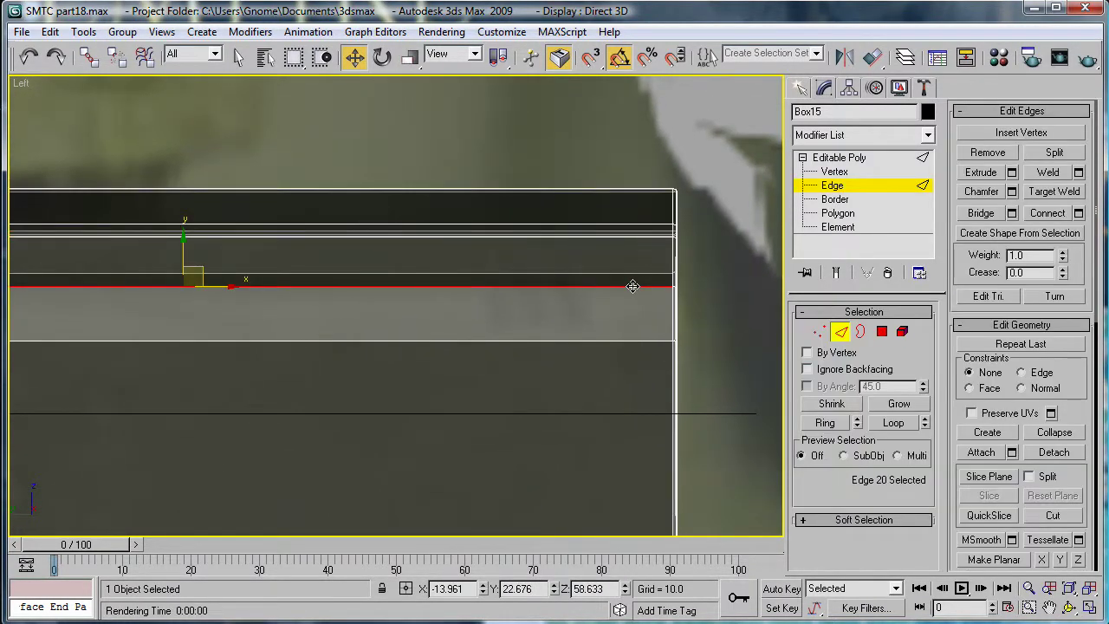
ctrl+click(625, 341)
- Connect the two selected long edges with 2 segments across the angled strip
key(p)
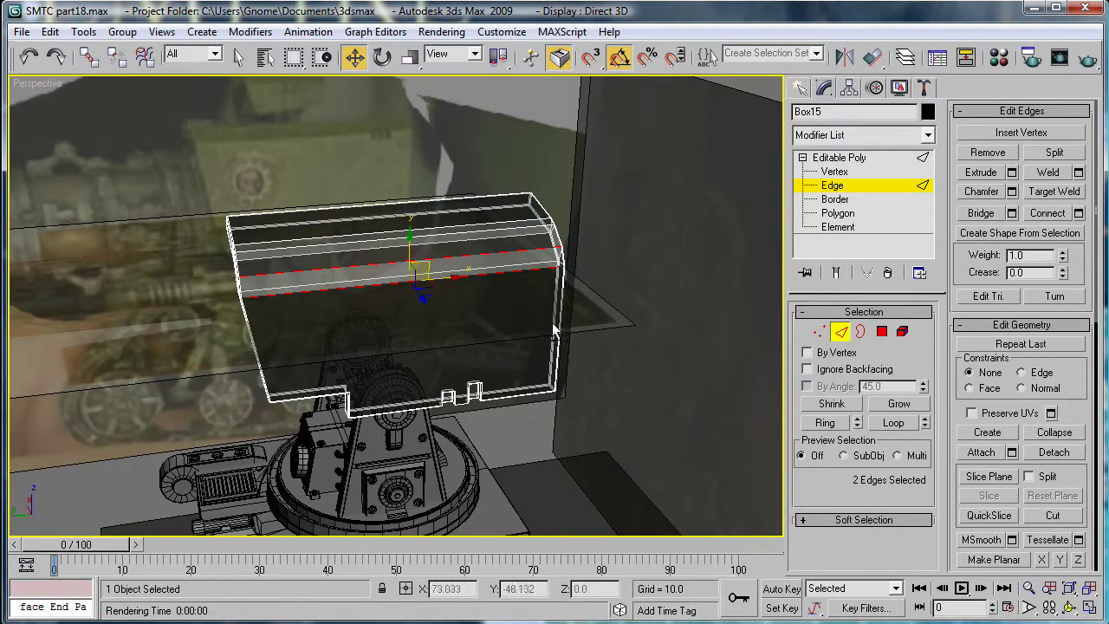
key(z)
key(alt+x)
middle_drag(489, 270, 530, 302)
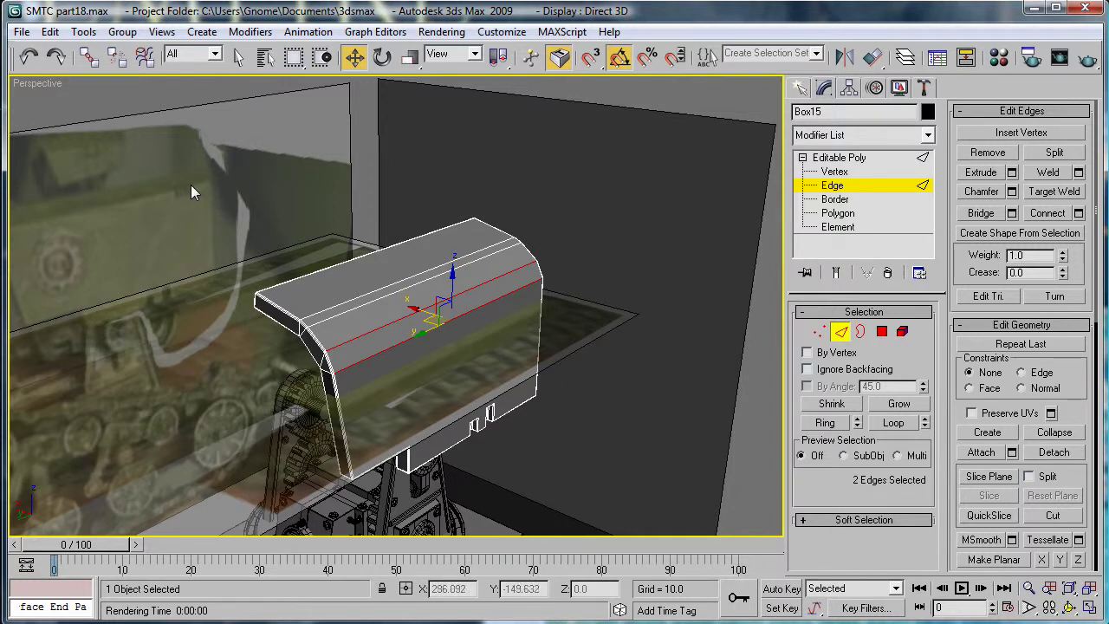
alt+middle_drag(540, 279, 490, 287)
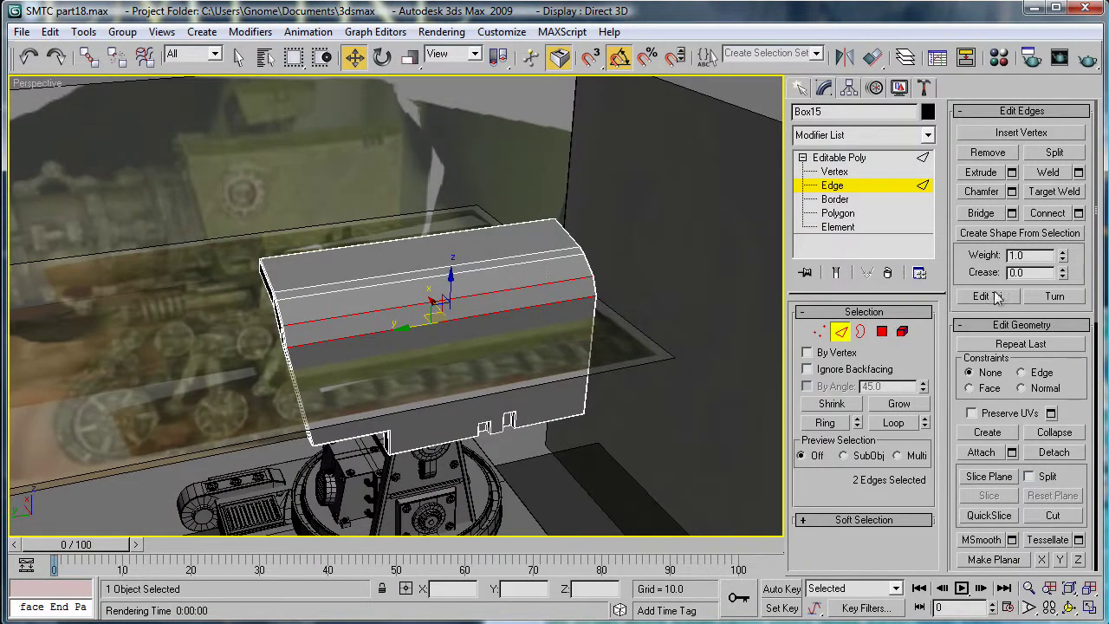
click(1079, 213)
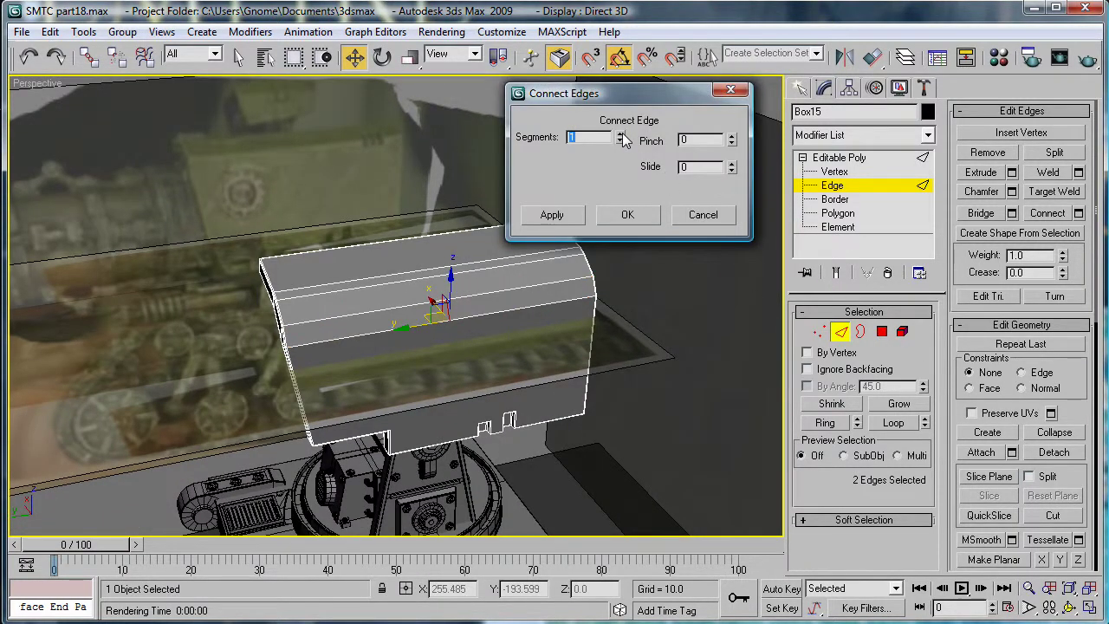
click(627, 217)
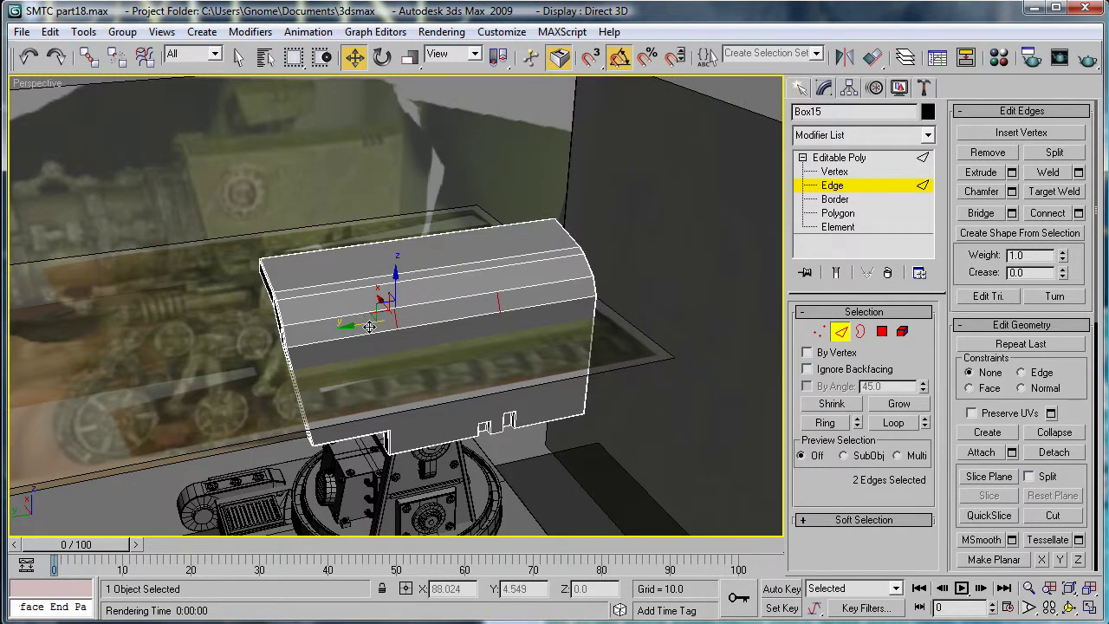
- Move the vertices of both new cross edges towards the plate's end to frame the slot marks on the side reference
key(l)
middle_drag(552, 253, 580, 285)
scroll(572, 285, down, 2)
key(alt+x)
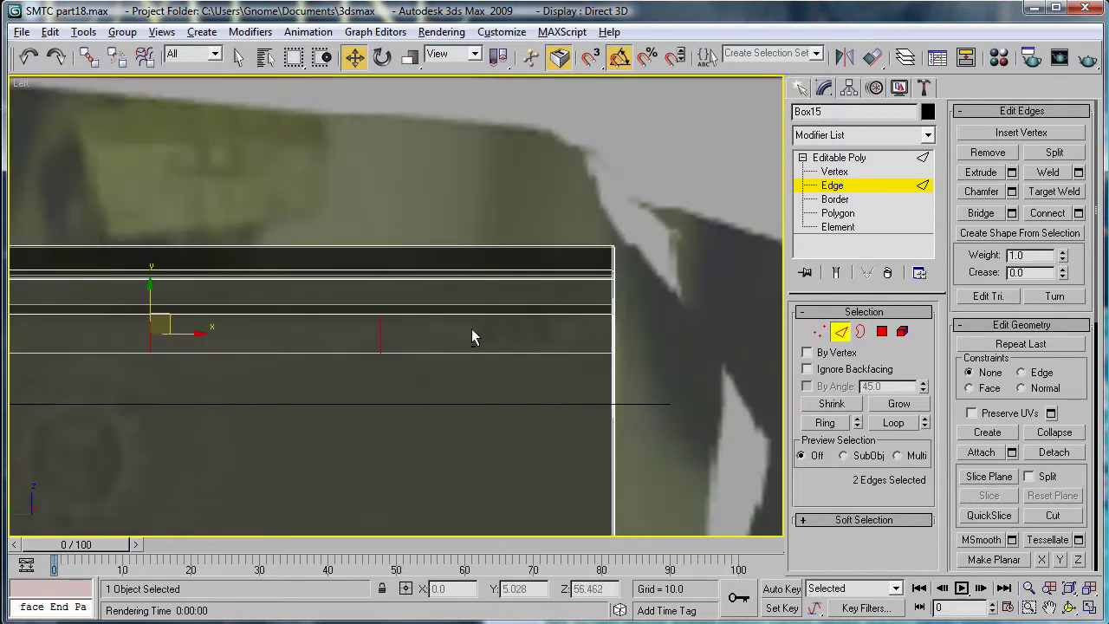
click(834, 172)
drag(372, 305, 587, 355)
drag(130, 303, 526, 394)
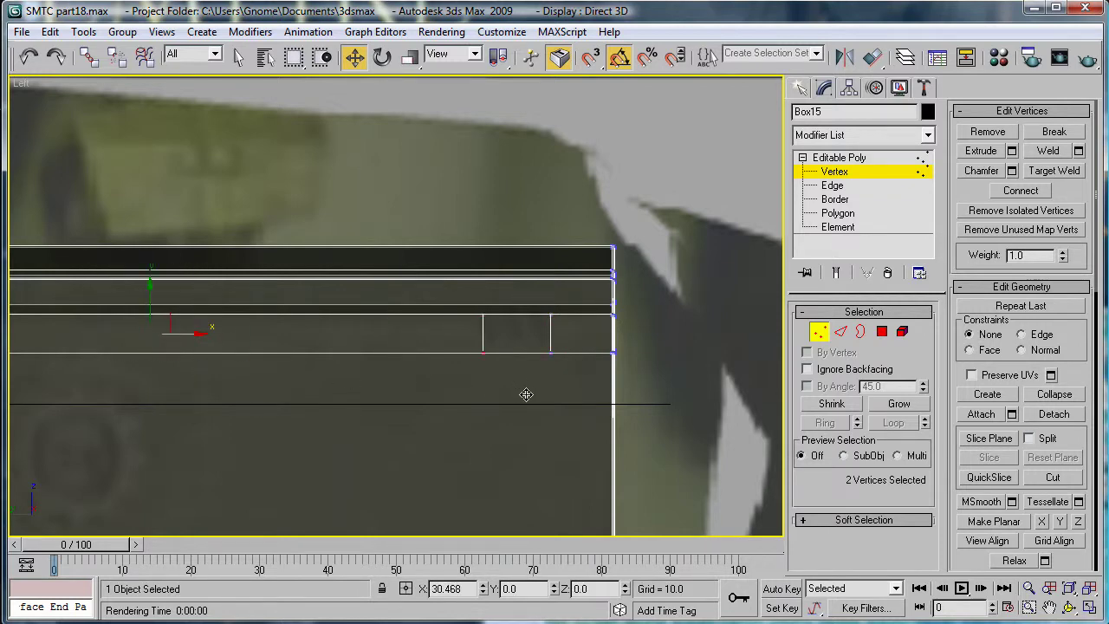
- Select the upper and lower edges of the framed section between the two cross edges
key(2)
click(525, 351)
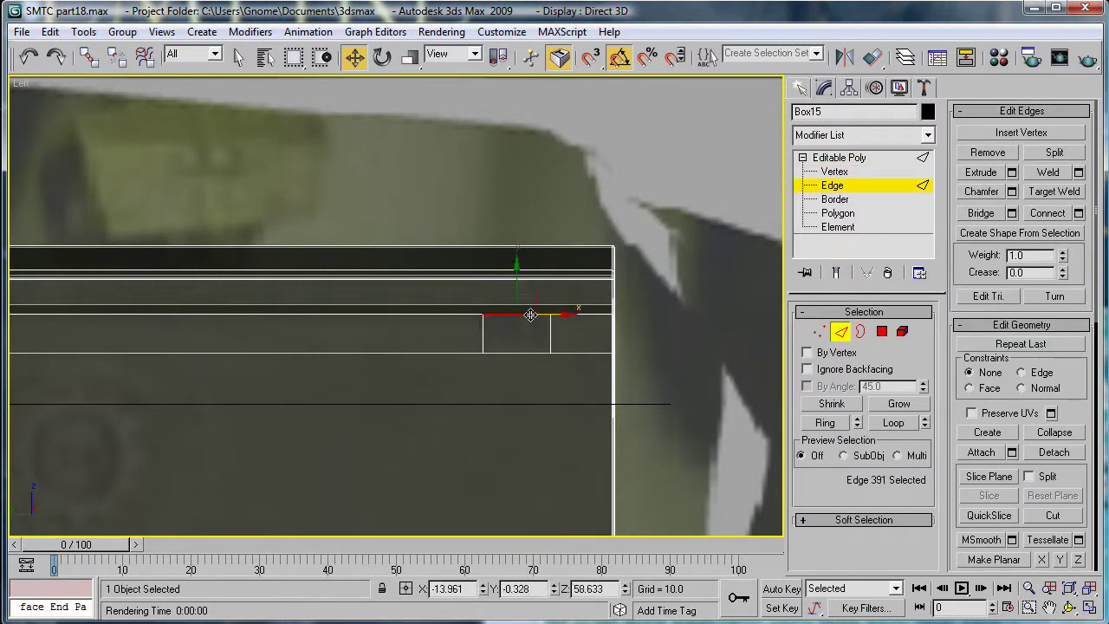
ctrl+click(526, 352)
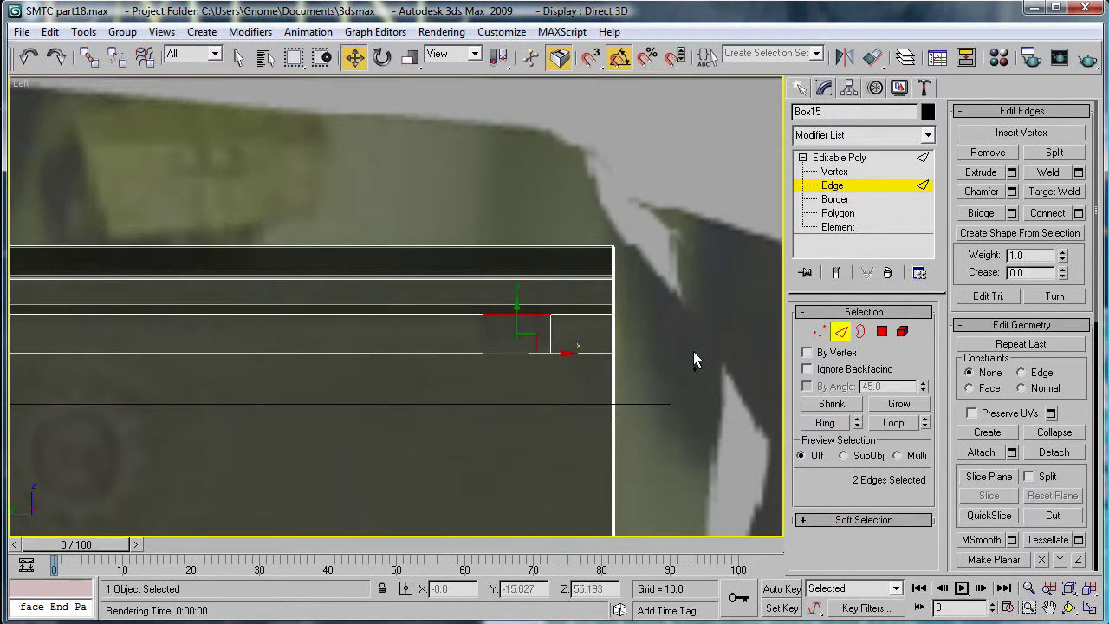
- Try dividing the framed section by connecting its upper and lower edges with 3 segments
click(1079, 213)
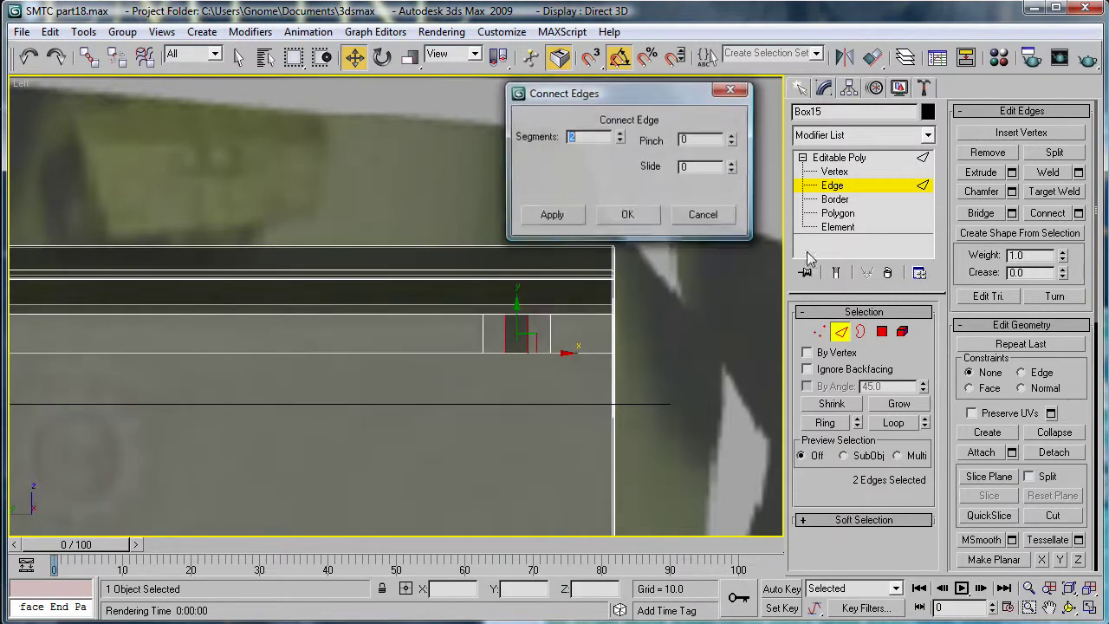
click(621, 135)
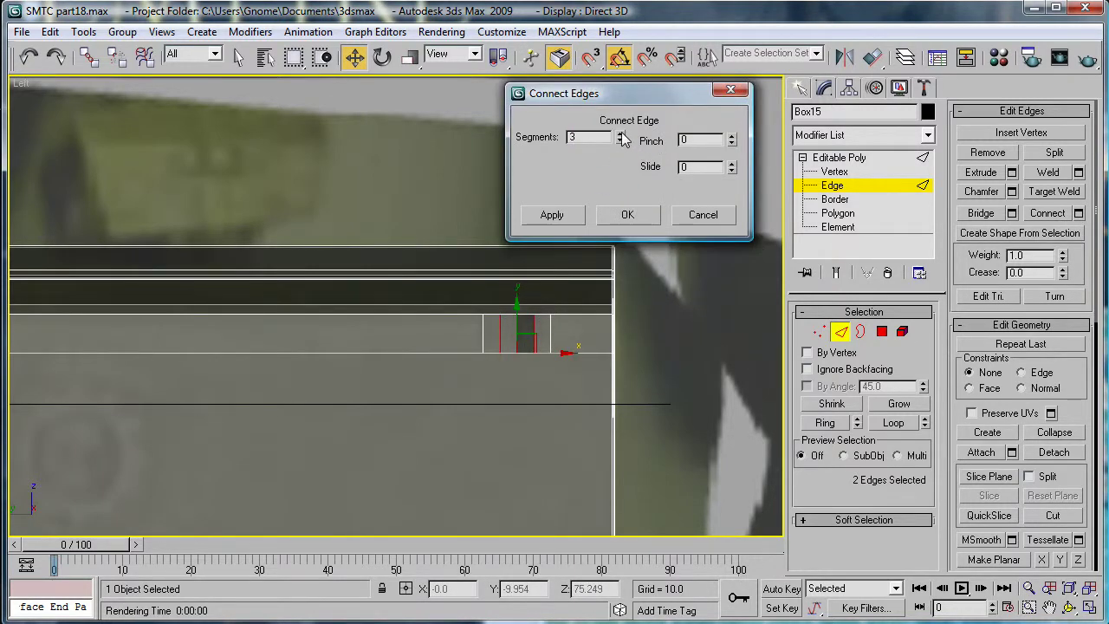
click(632, 215)
click(842, 173)
scroll(593, 271, up, 2)
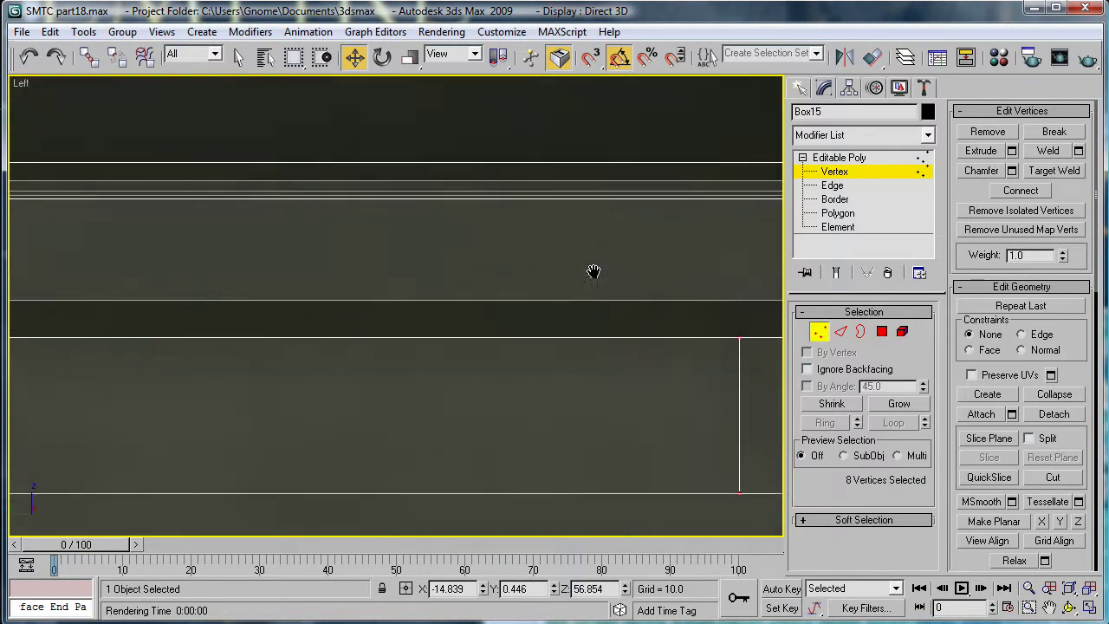
scroll(606, 295, down, 2)
scroll(711, 346, down, 2)
middle_drag(724, 366, 594, 355)
click(838, 213)
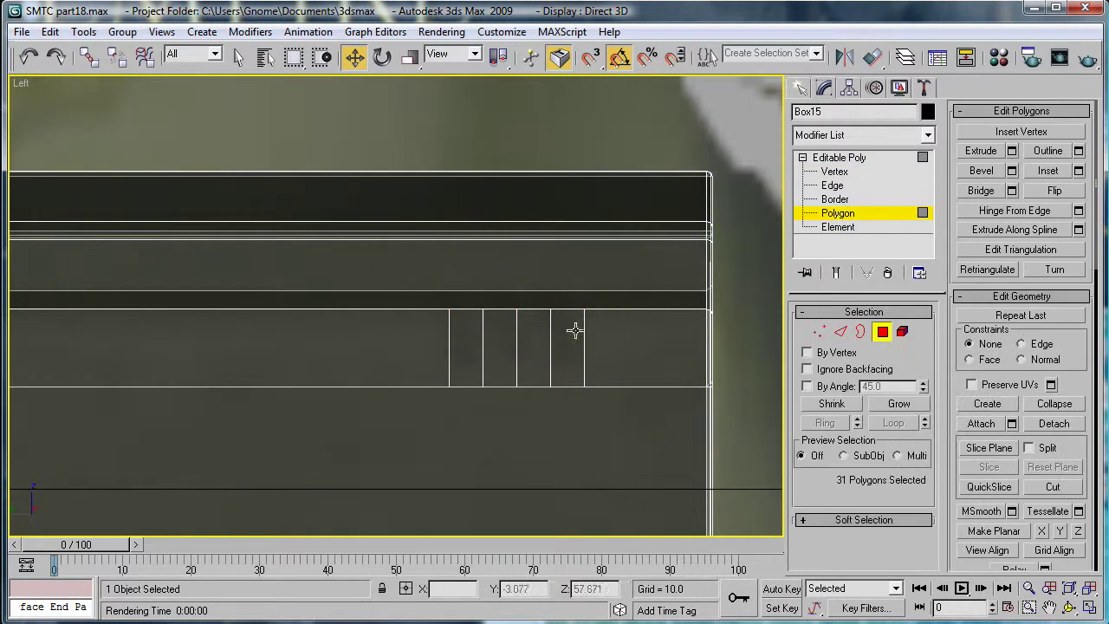
- Try selecting alternate strips of the divided section, then undo the selections and the three-segment connection
click(567, 334)
ctrl+click(500, 336)
ctrl+click(468, 338)
key(ctrl+z)
key(ctrl+z)
key(ctrl+z)
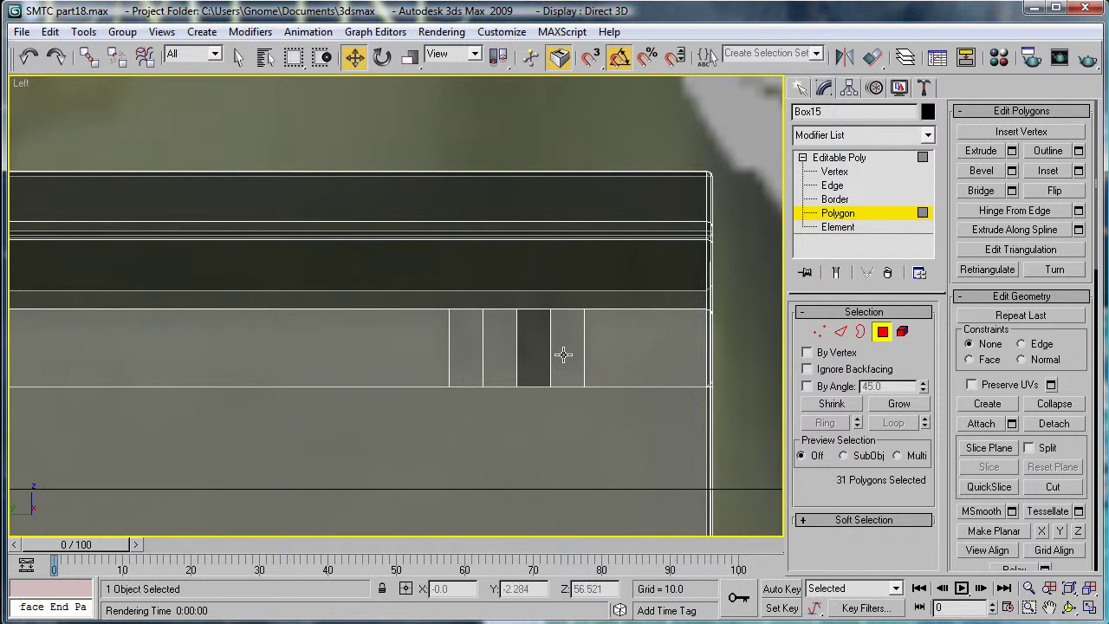
key(ctrl+z)
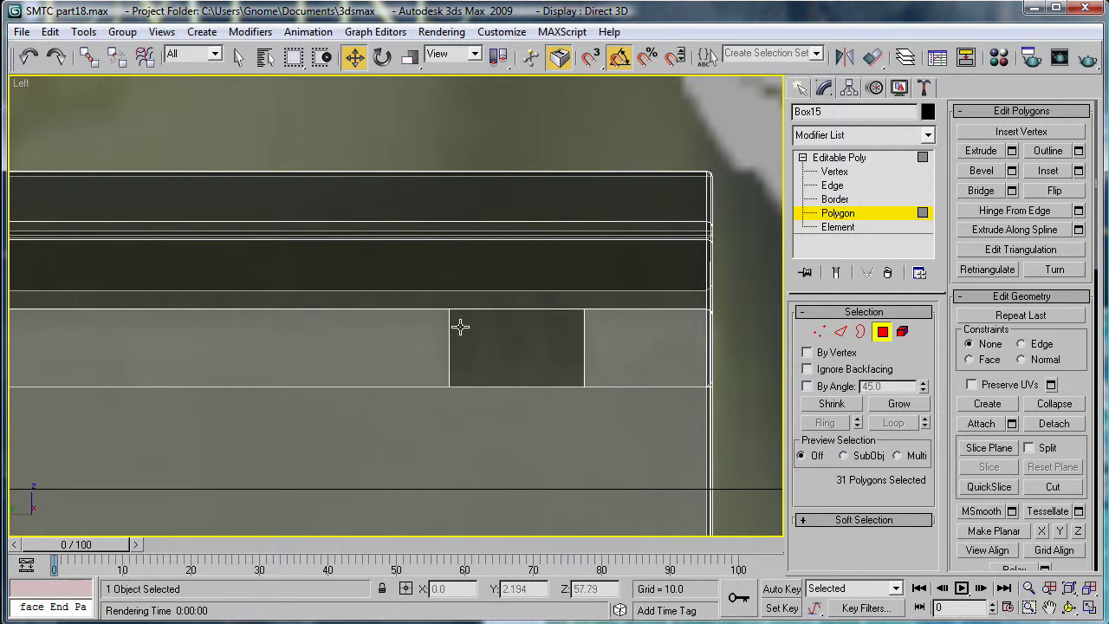
- Connect the framed section's upper and lower edges with 4 segments
click(833, 185)
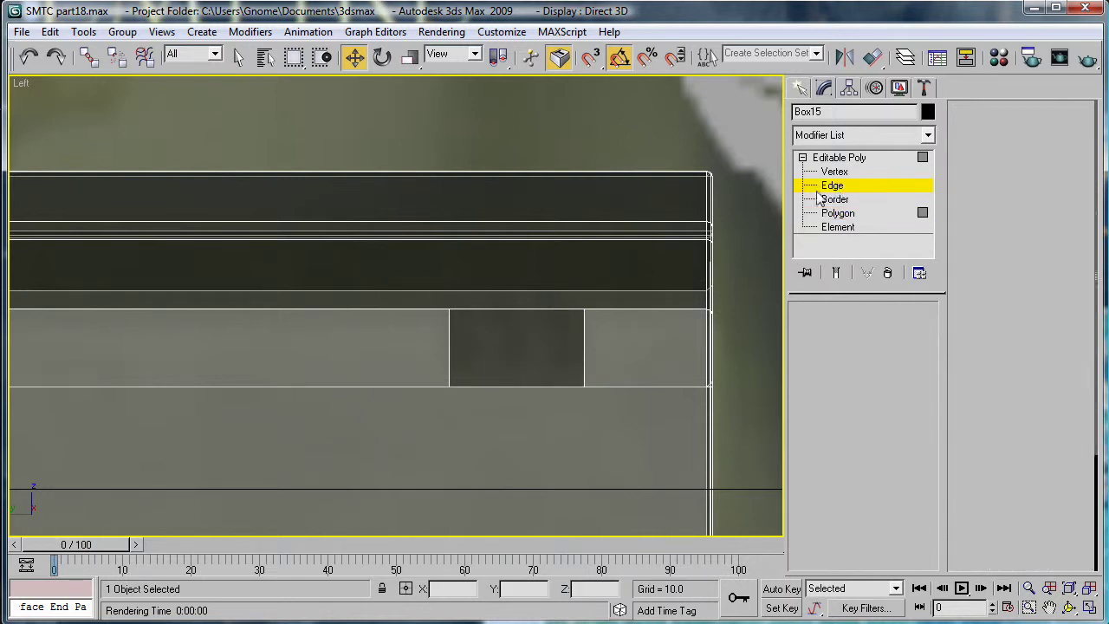
click(1079, 213)
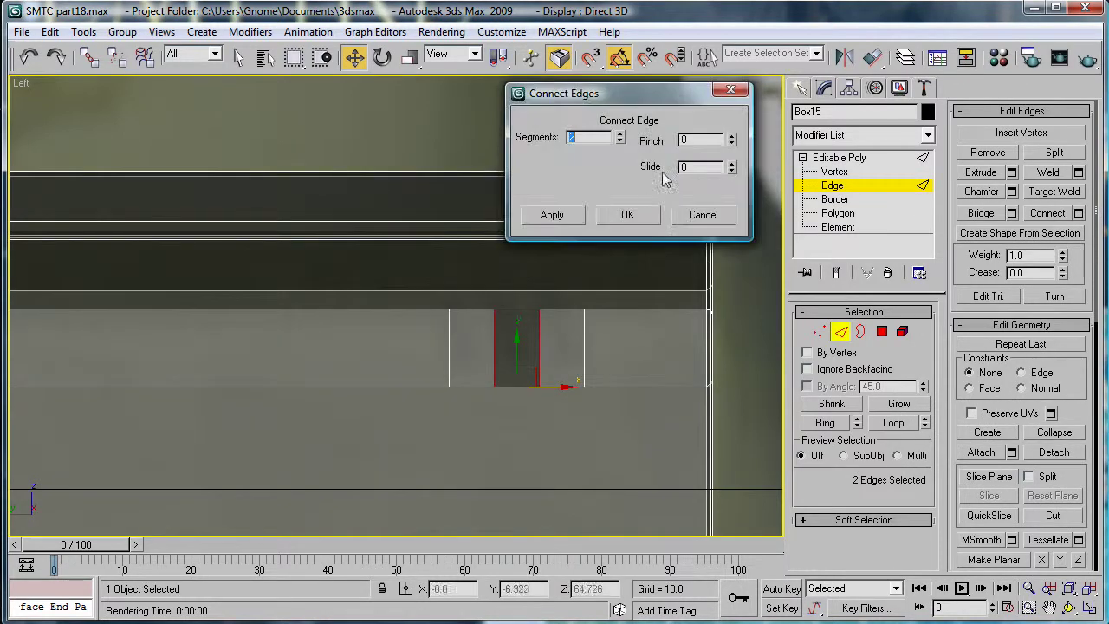
click(620, 135)
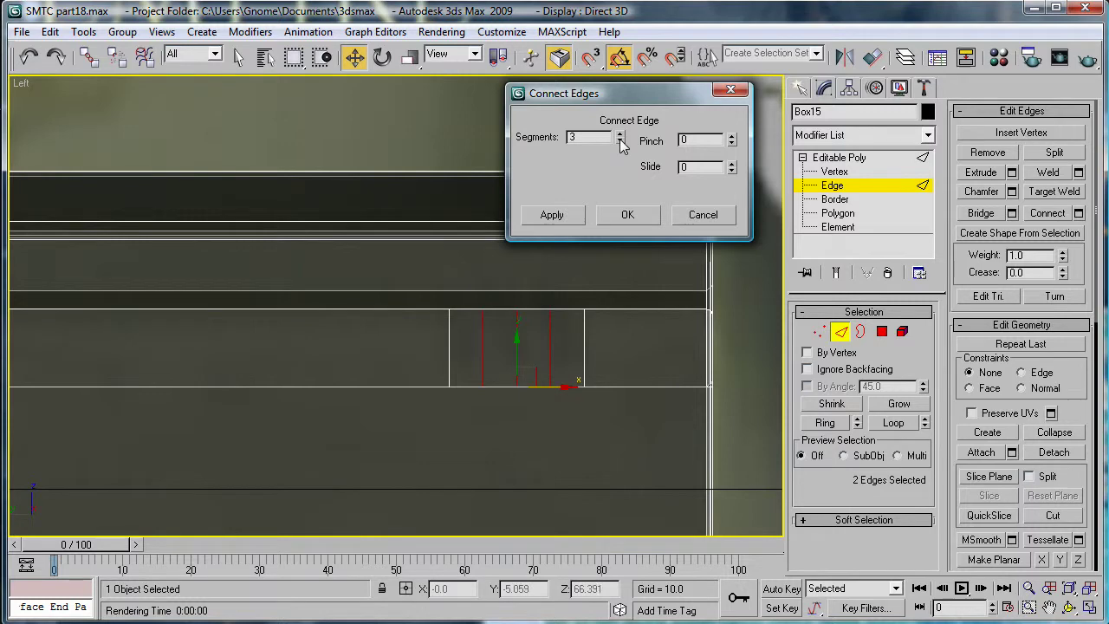
click(620, 135)
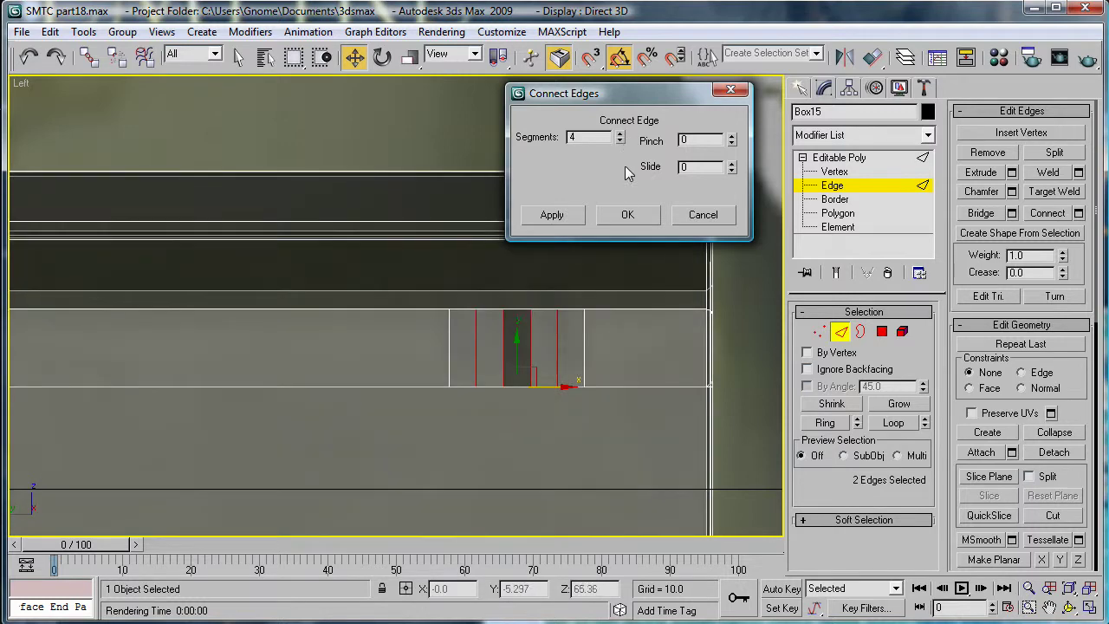
click(627, 217)
- Select the first, middle and last strip polygons of the divided section and show the plate shaded in perspective
click(836, 213)
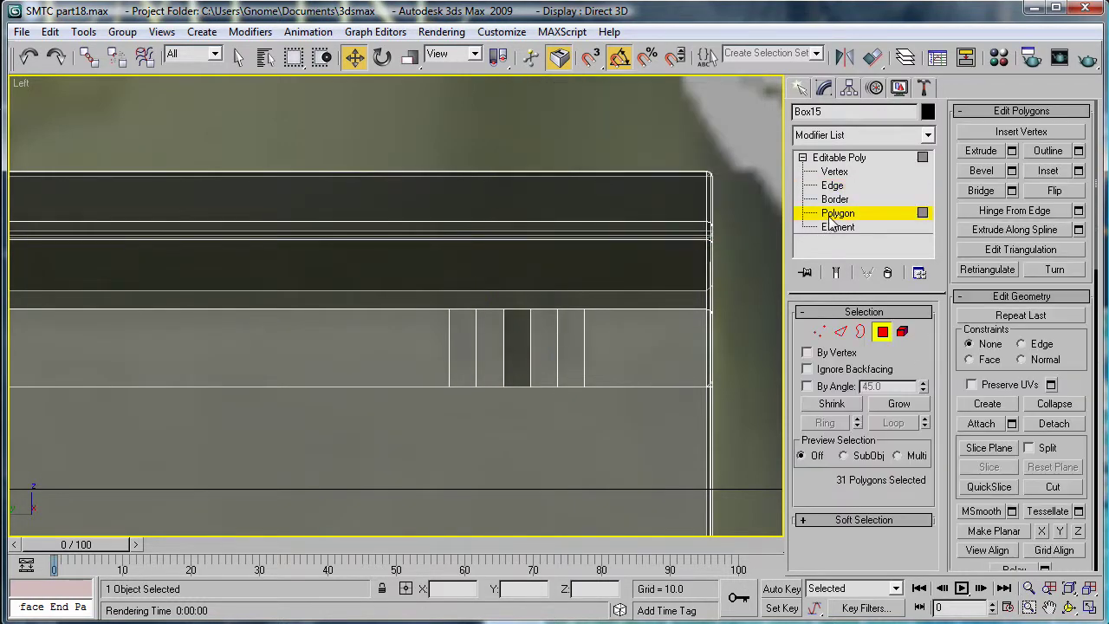
click(574, 347)
ctrl+click(505, 331)
ctrl+click(466, 337)
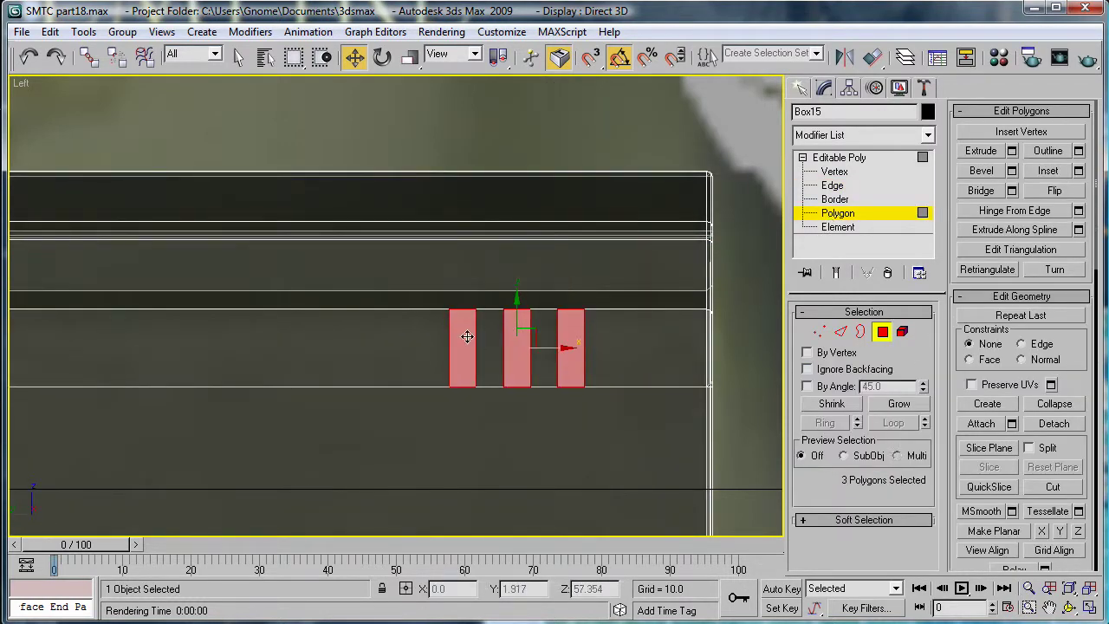
key(p)
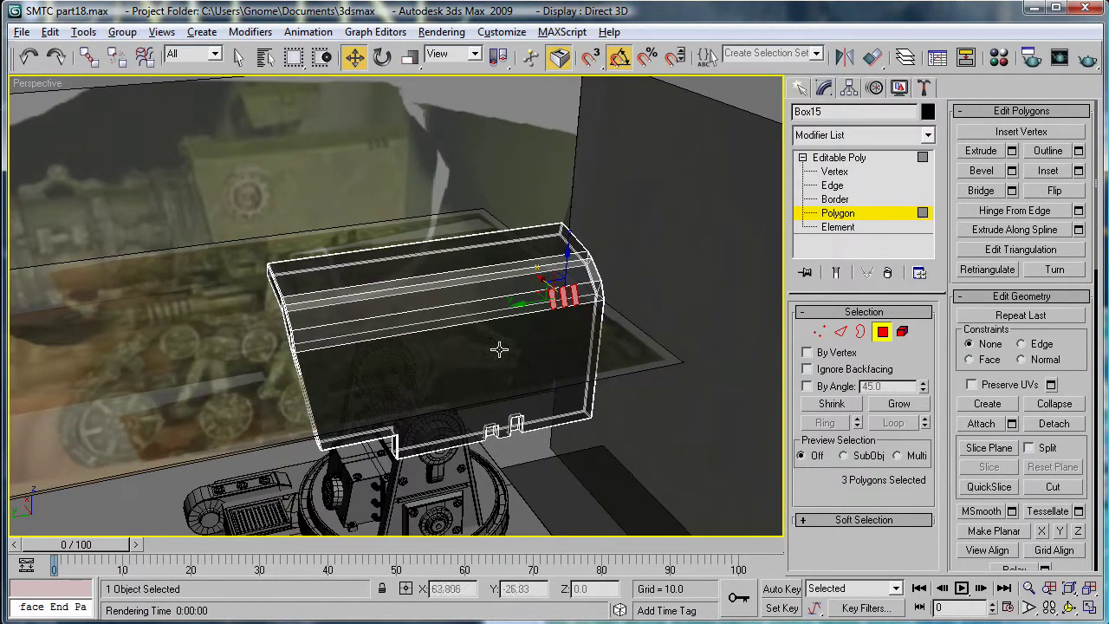
key(F3)
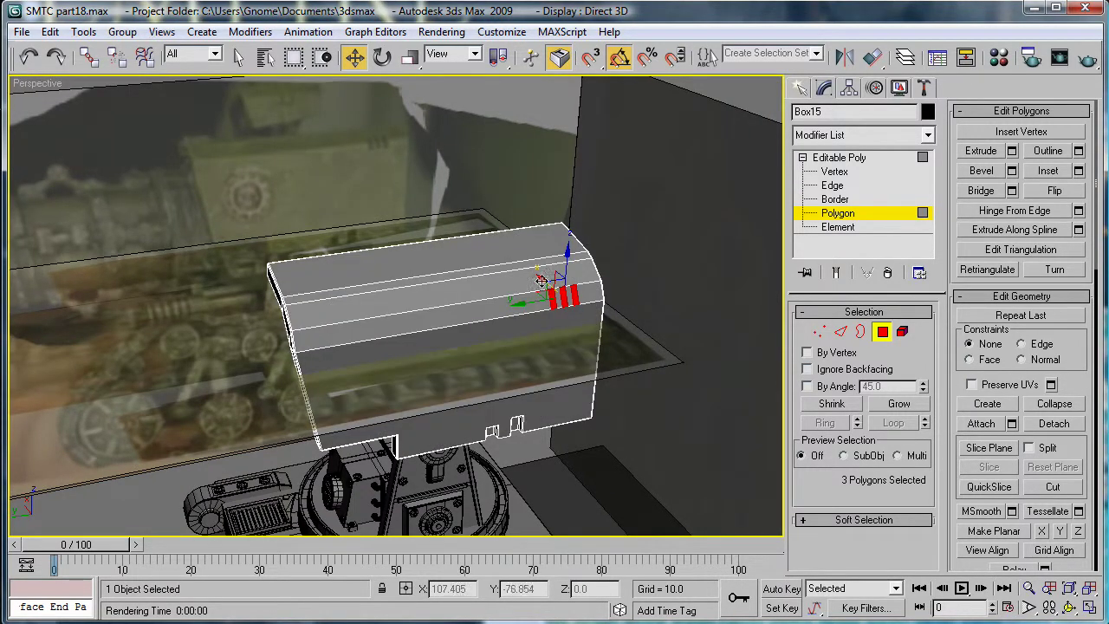
- Undo the strip divisions made for the slots on the plate's angled face, then leave polygon editing for the object creation options
alt+middle_drag(477, 362, 547, 295)
scroll(547, 295, up, 2)
scroll(632, 339, up, 4)
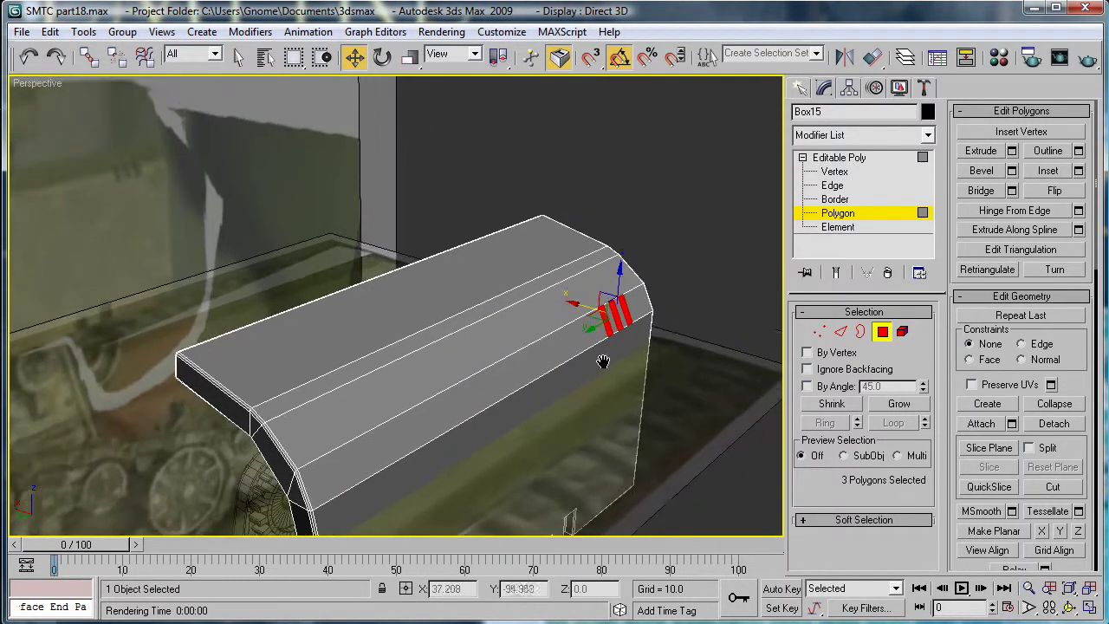
middle_drag(655, 341, 577, 341)
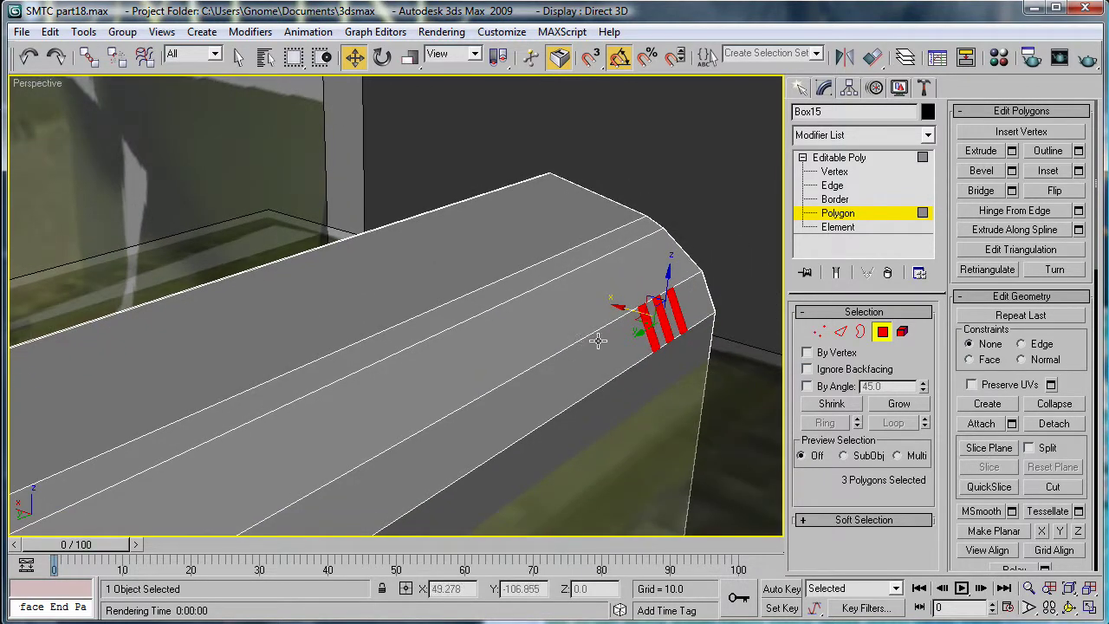
scroll(601, 374, down, 3)
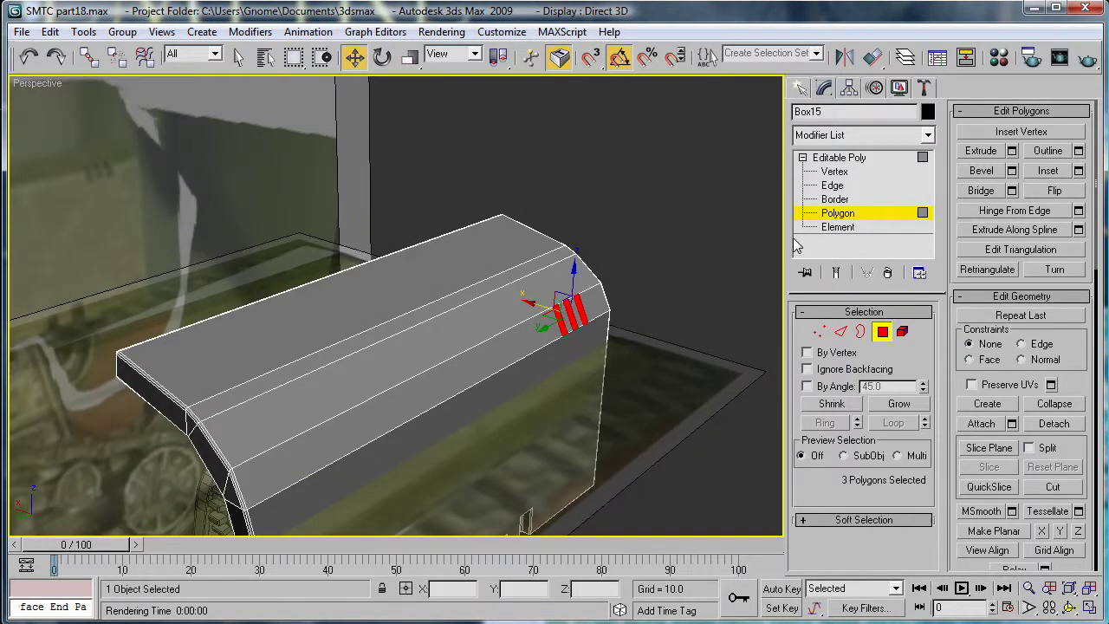
key(alt+x)
key(ctrl+a)
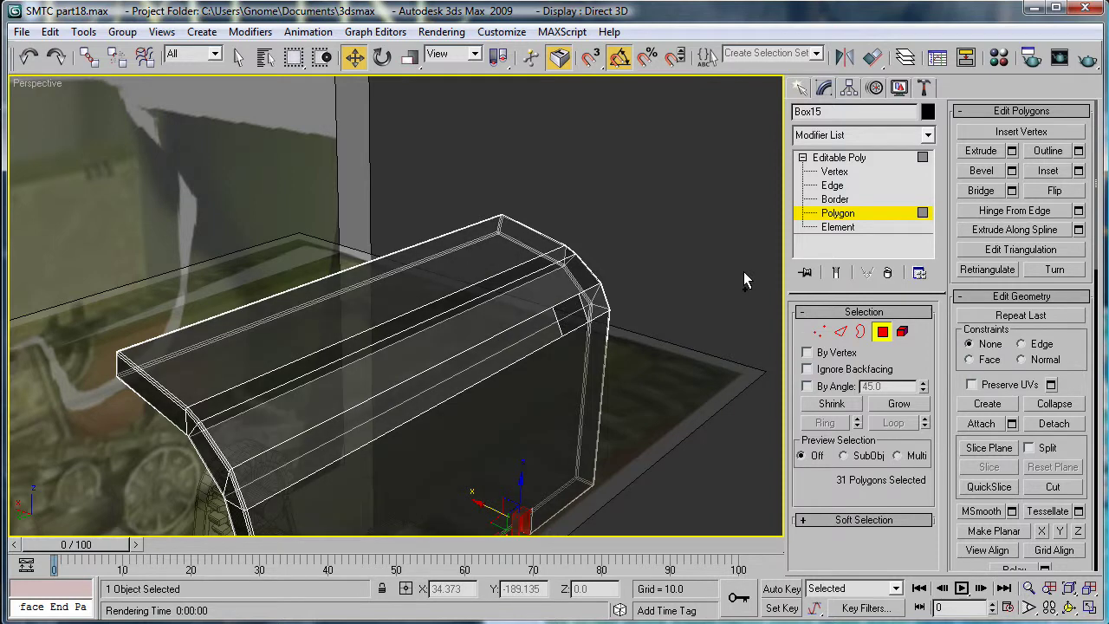
key(alt+x)
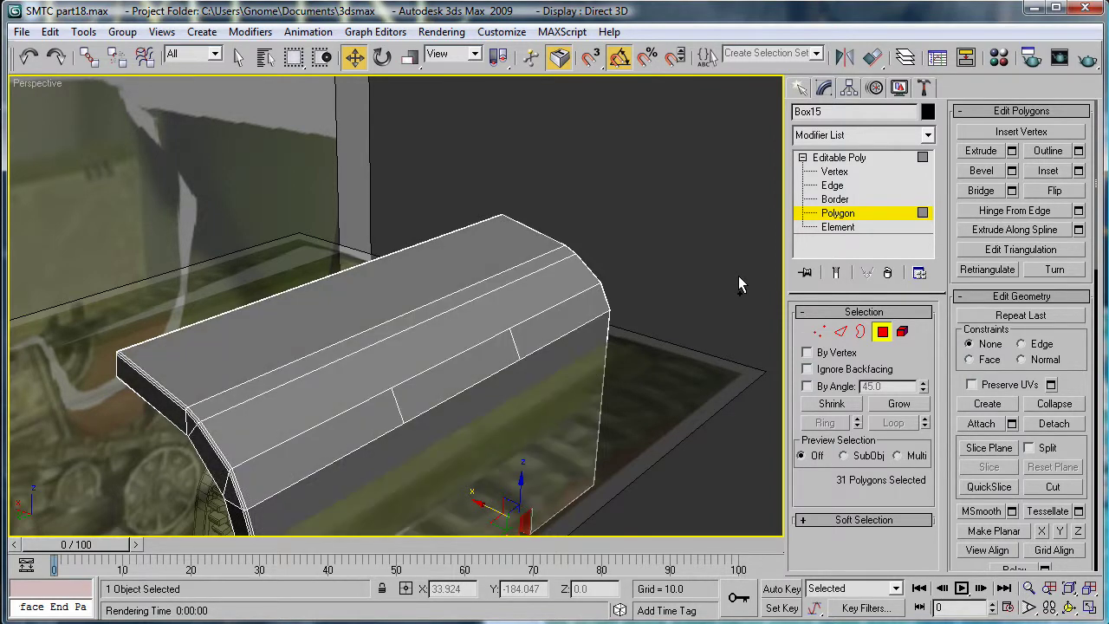
click(798, 89)
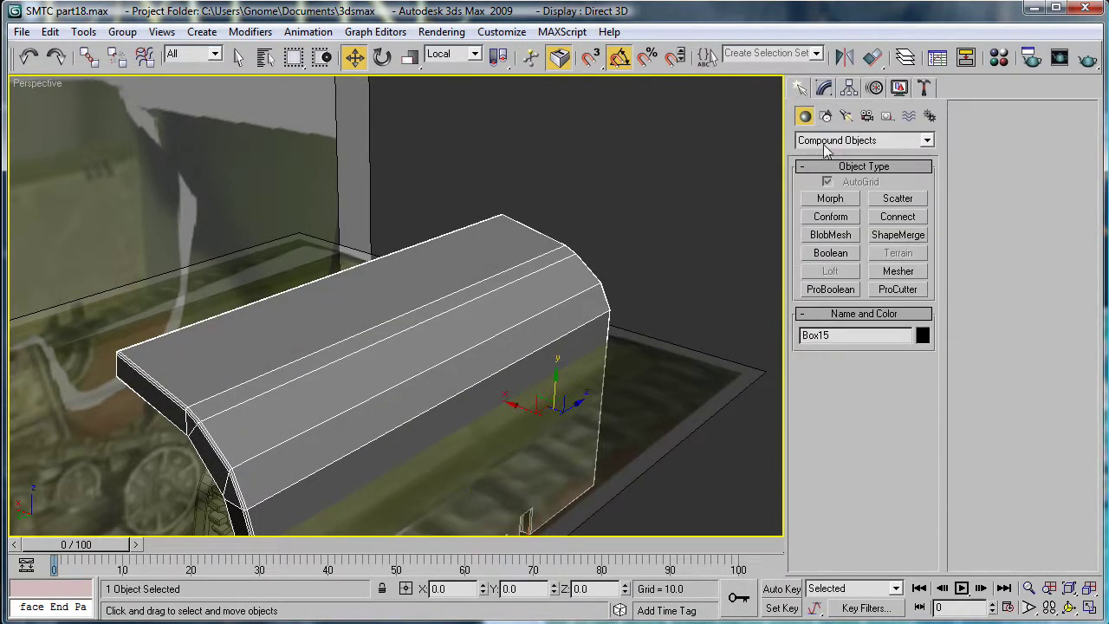